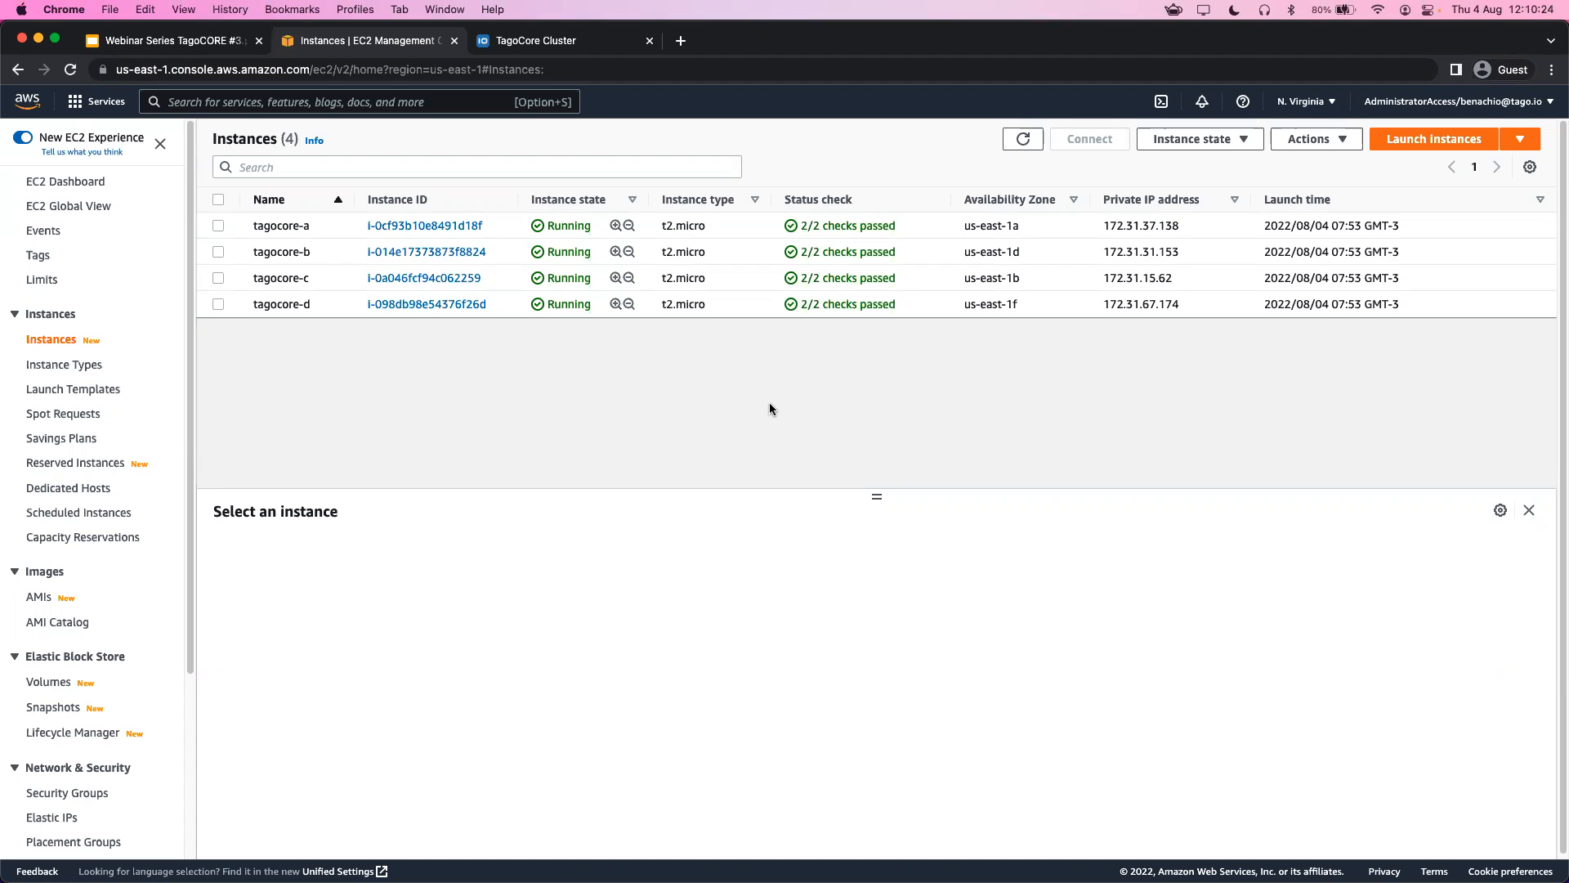
Copy the DNS name of the tagocore-lb-service load balancer, test it in a new browser tab and close that tab.
drag(188, 641, 194, 831)
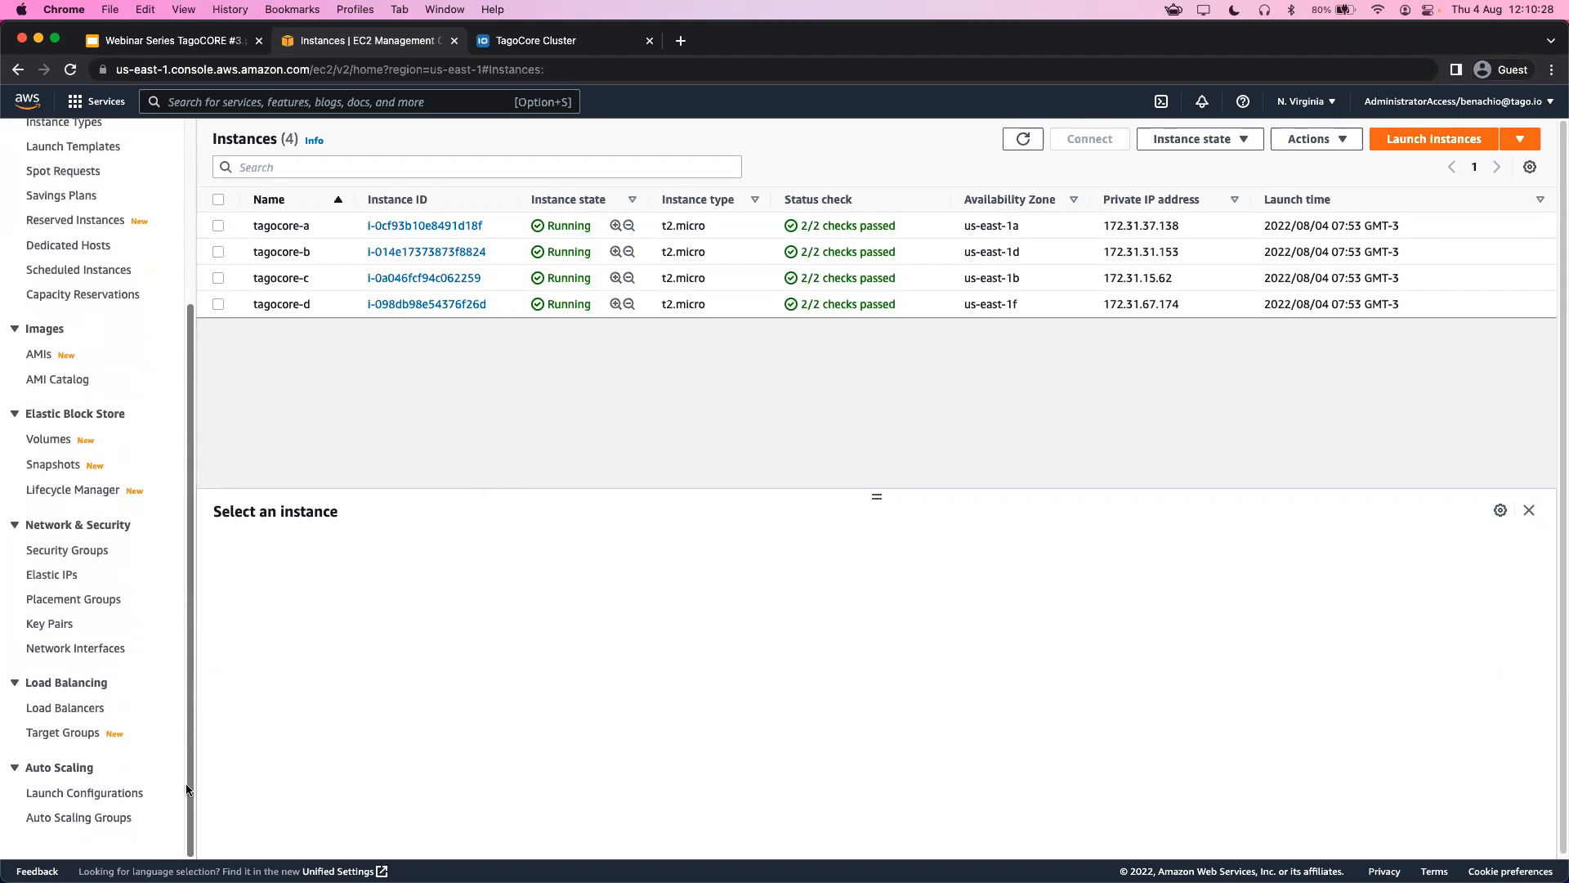
click(68, 711)
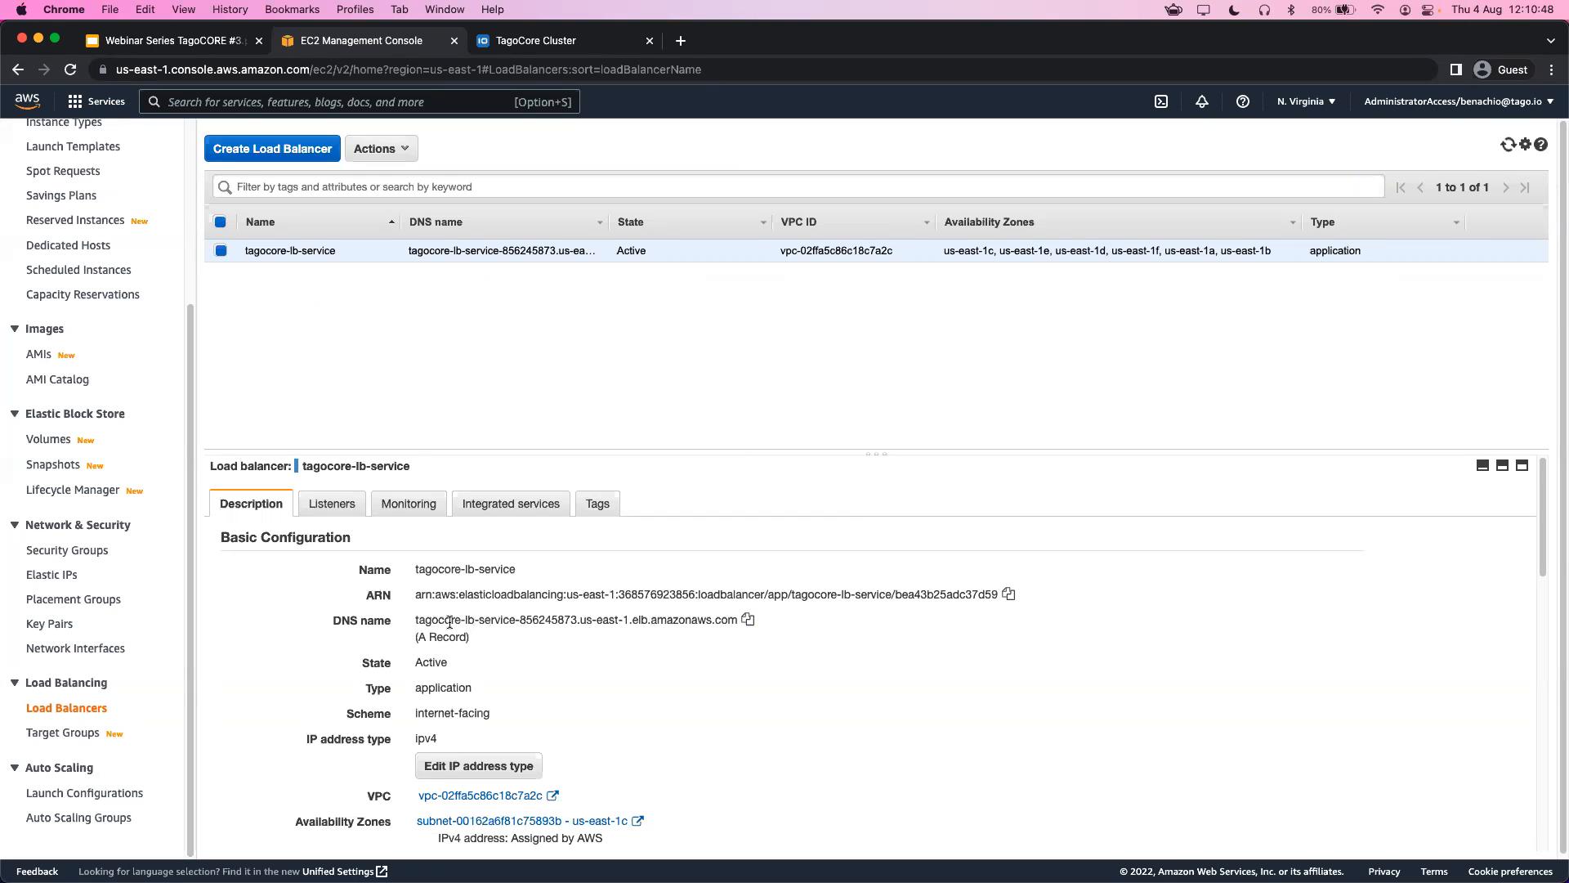
click(748, 619)
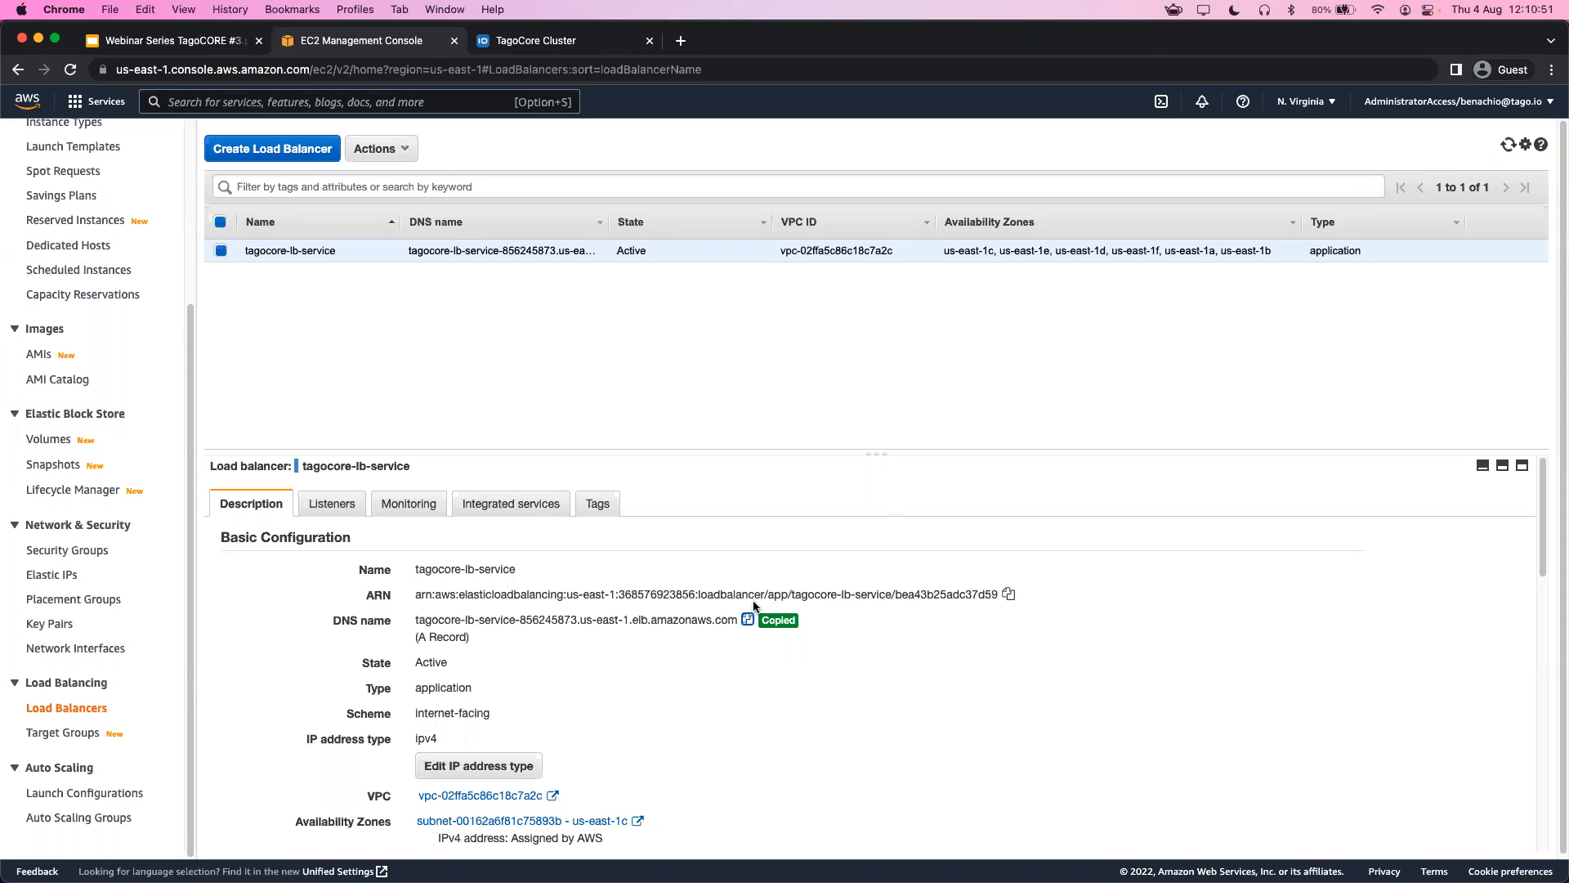
click(681, 40)
key(super+v)
key(Return)
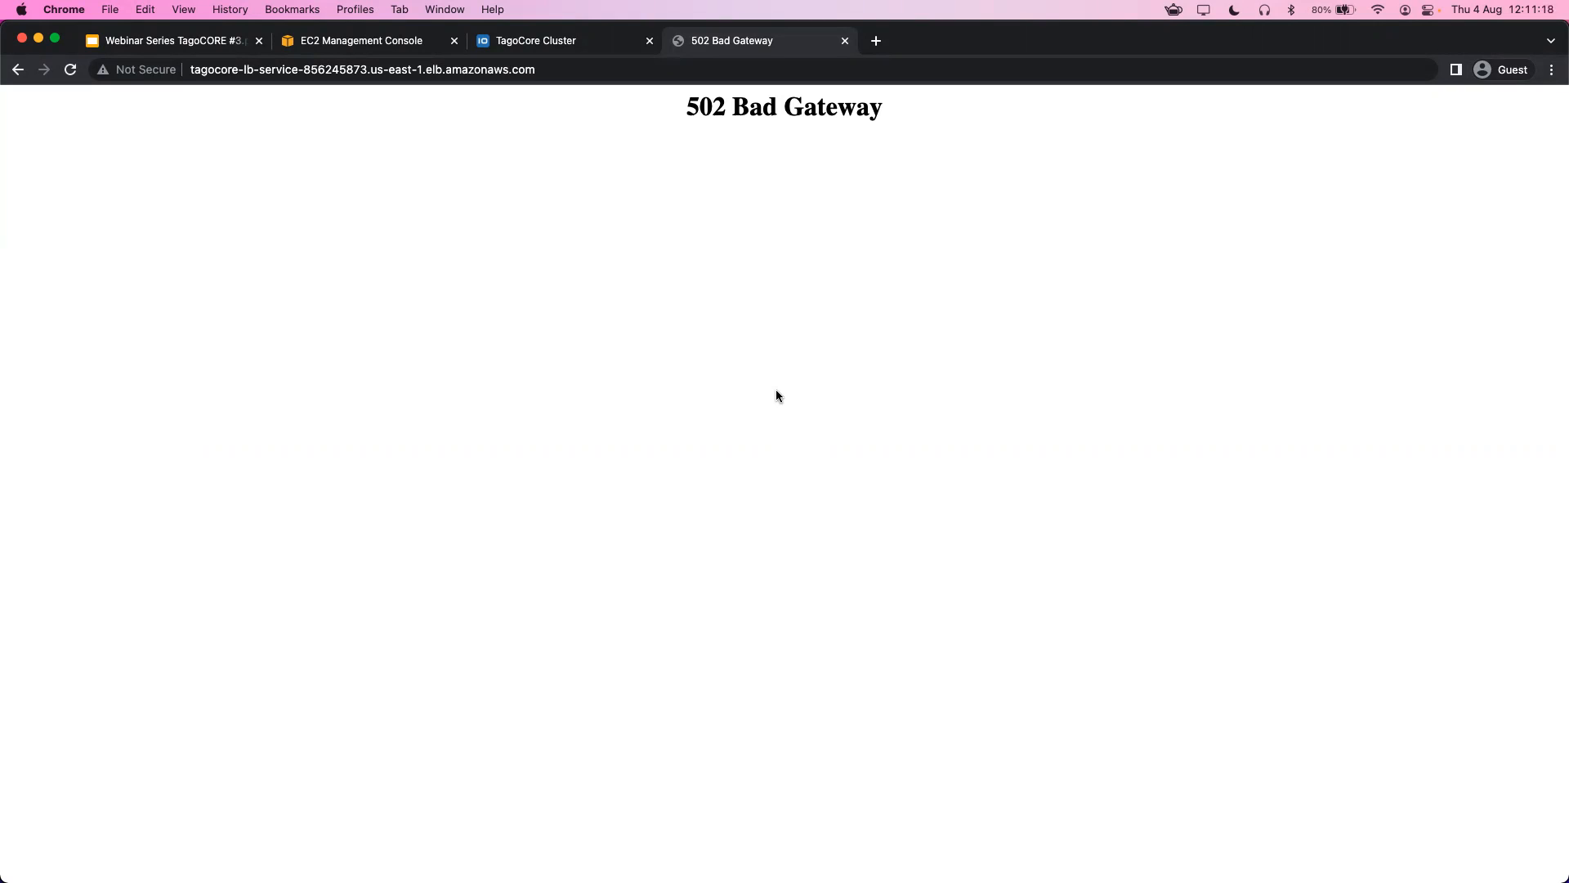
click(845, 40)
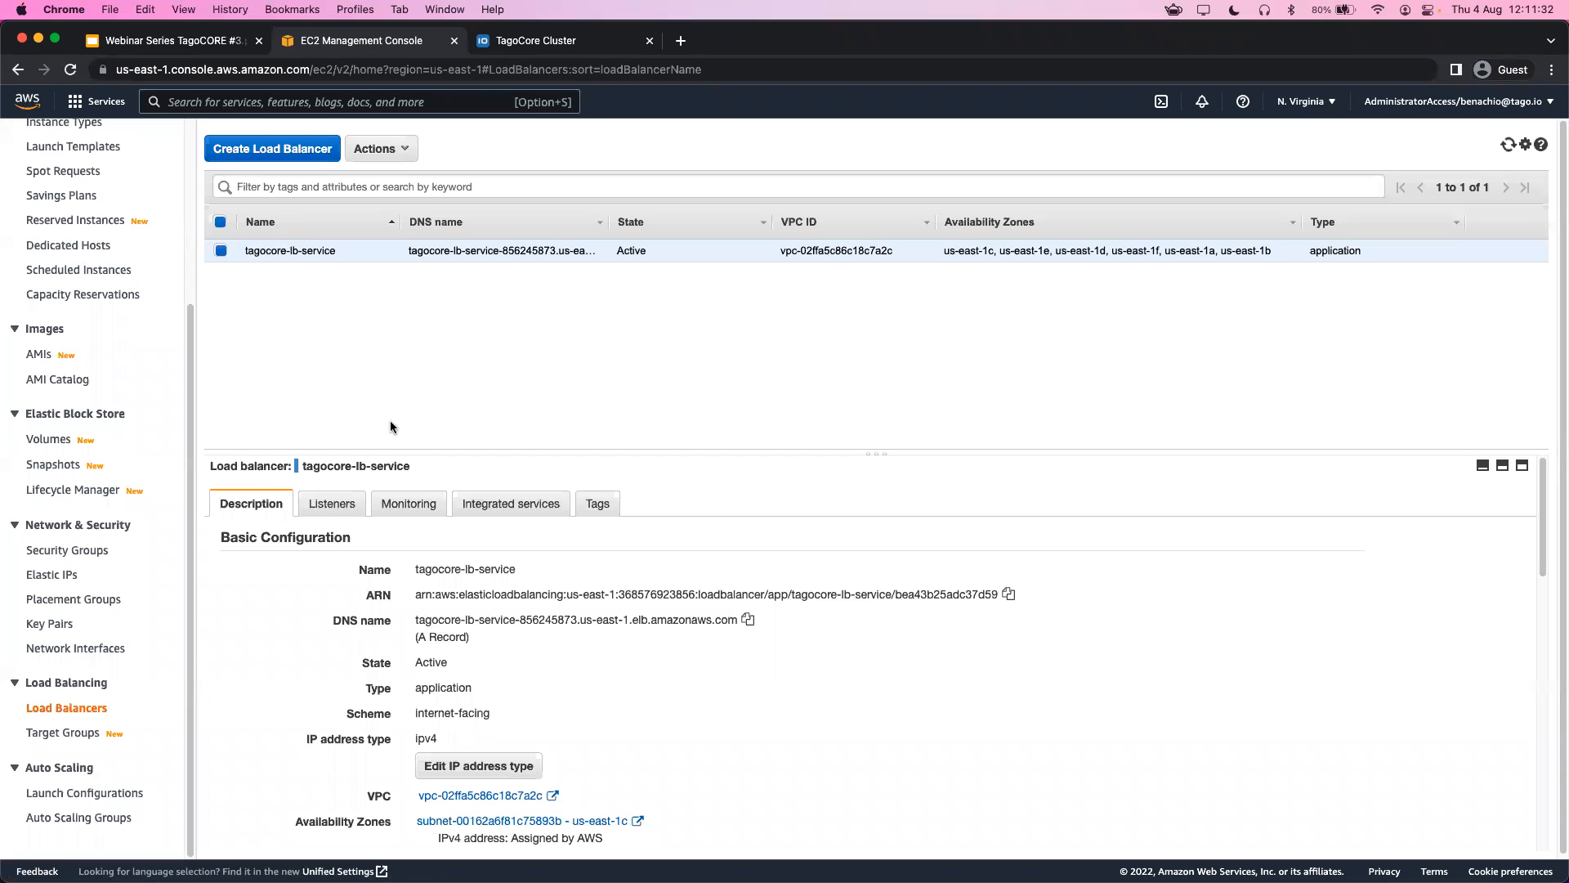
Review the listeners of the tagocore-lb-service load balancer, highlighting the HTTP : 8999 entry.
click(332, 506)
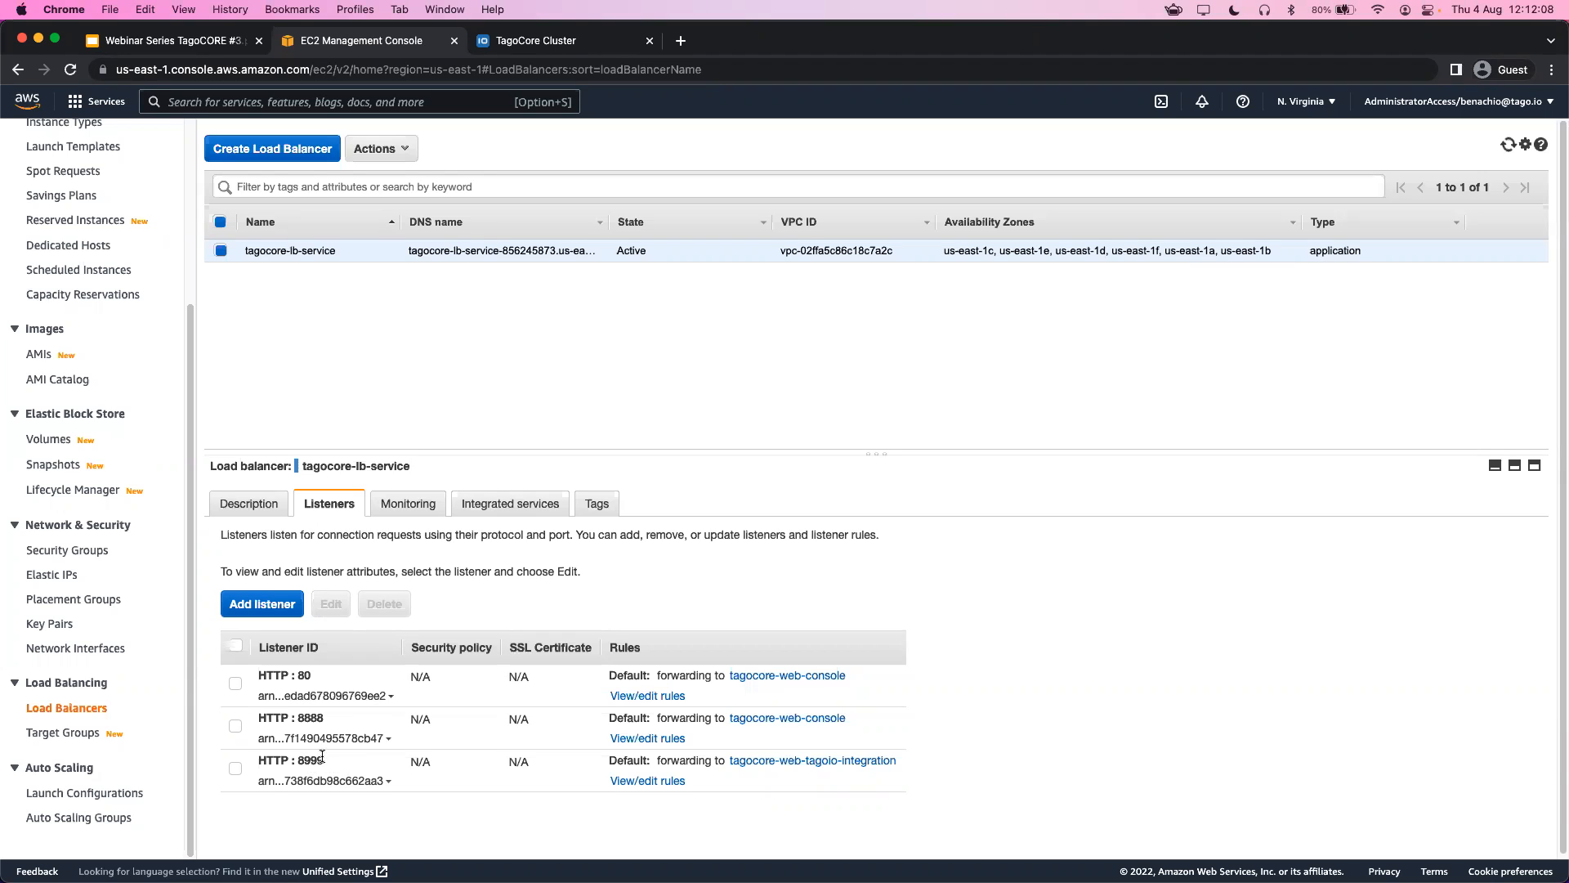
drag(299, 759, 327, 762)
click(327, 763)
drag(259, 760, 320, 762)
click(321, 763)
Open the EC2 target groups and examine the target health details of tagocore-web-console.
click(60, 734)
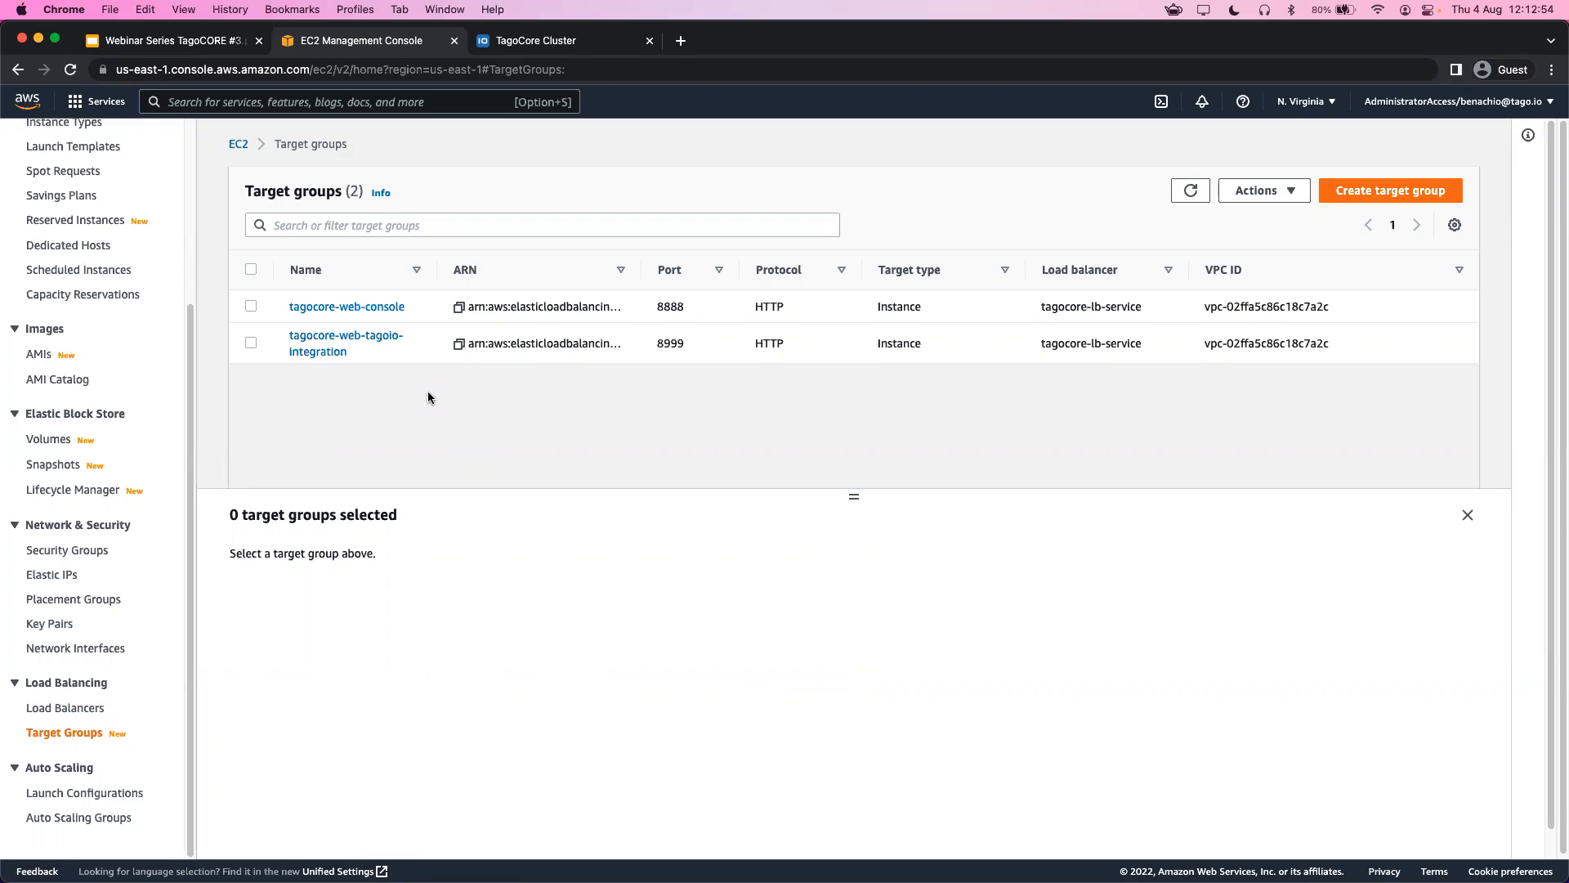
click(251, 306)
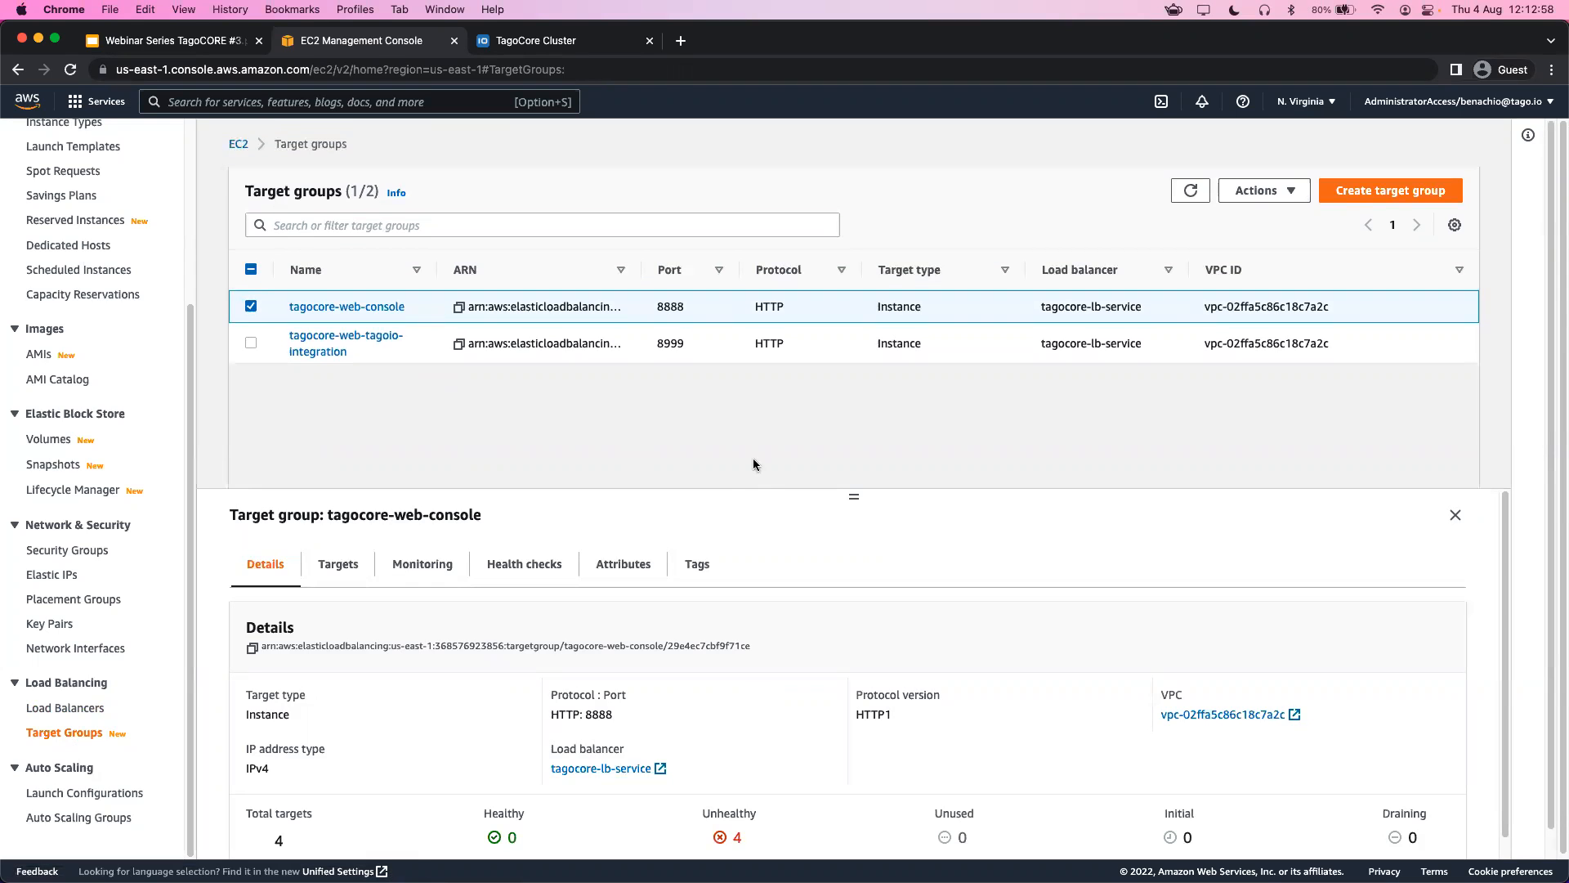
scroll(854, 734, down, 1)
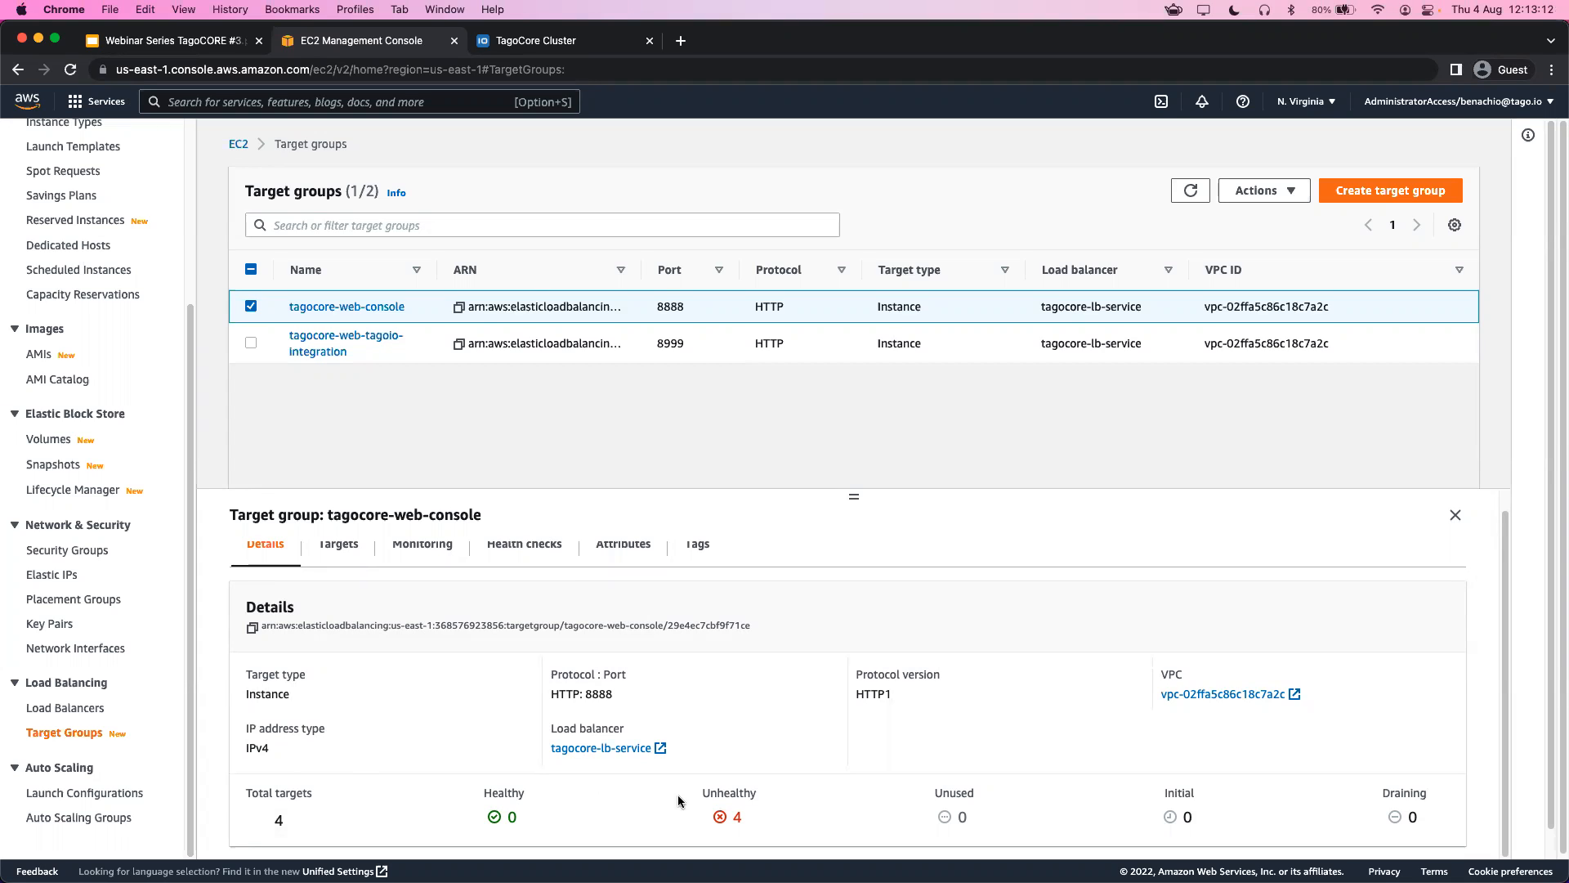
scroll(124, 541, up, 5)
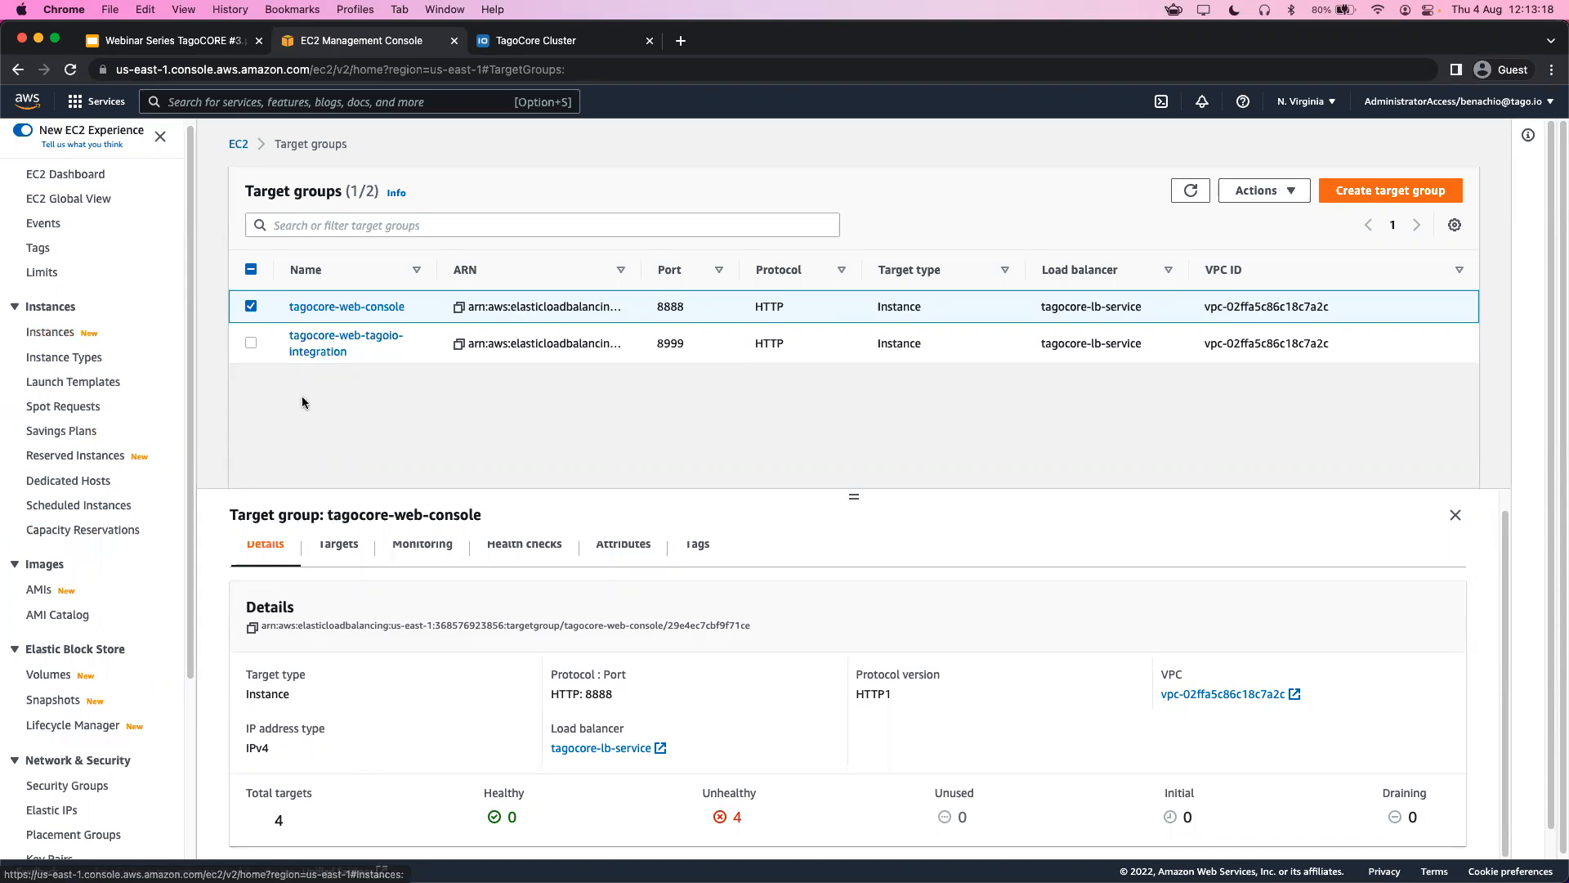
Select only the tagocore-web-tagoio-integration target group and examine its target health details.
click(251, 342)
click(251, 306)
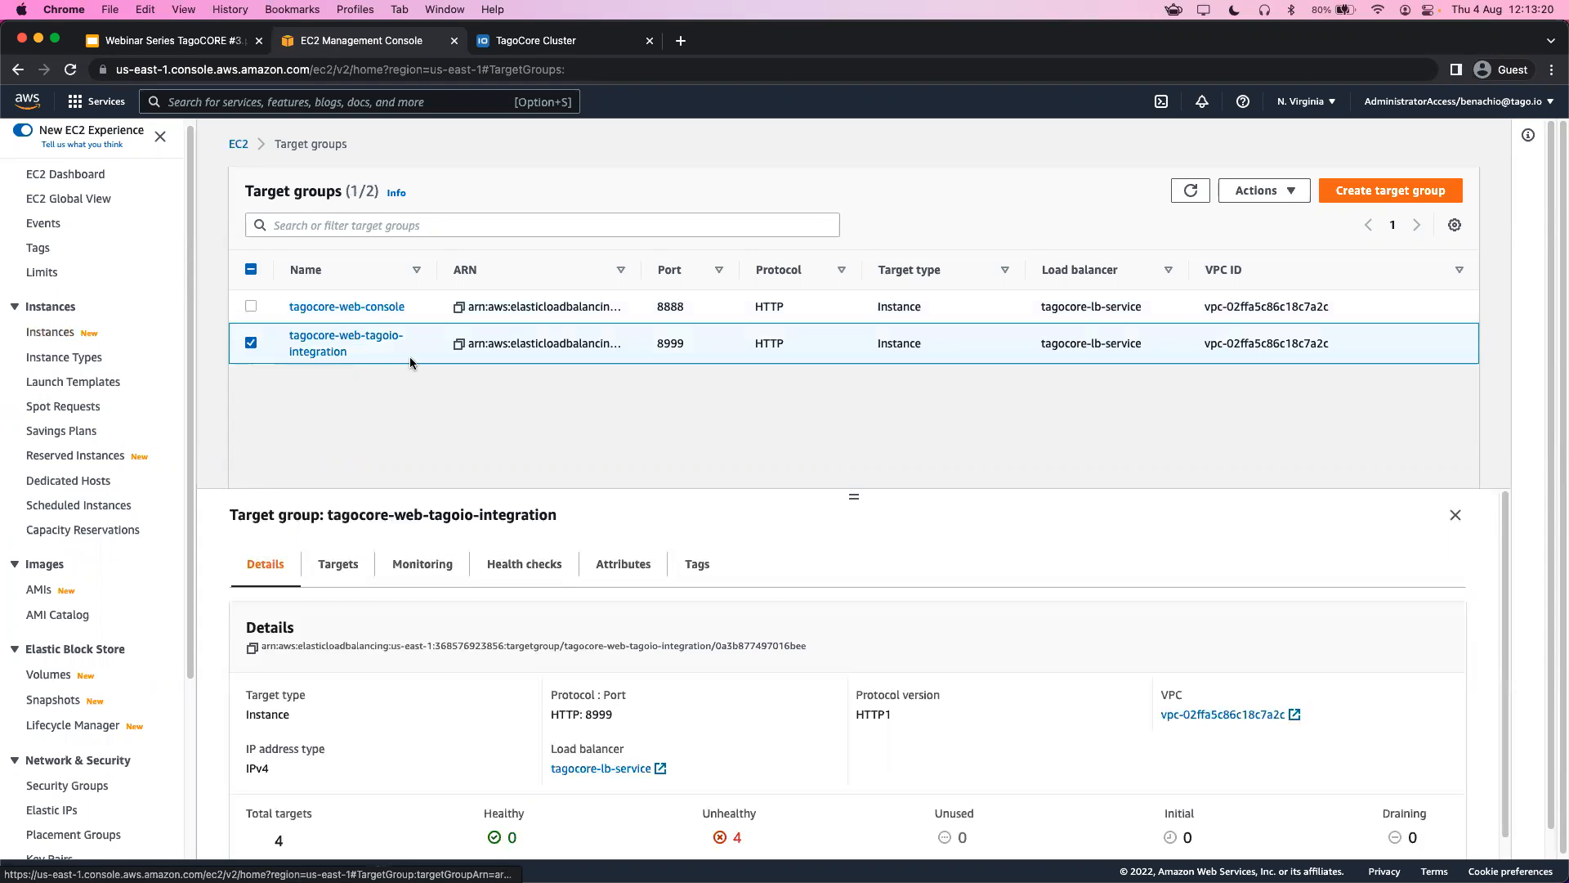
scroll(719, 797, down, 1)
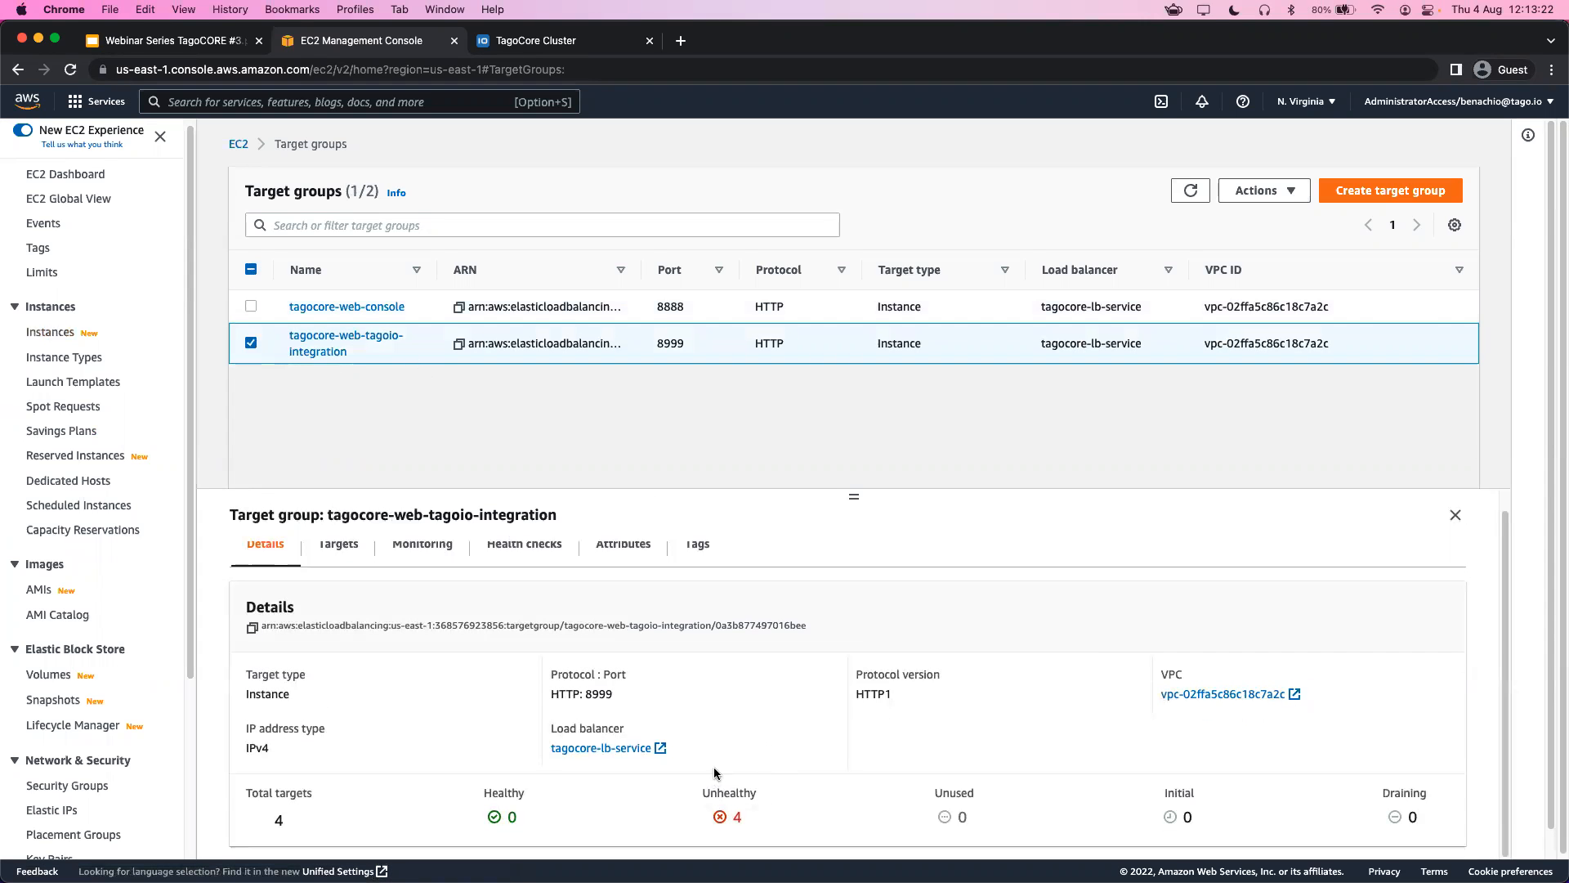
scroll(614, 805, up, 1)
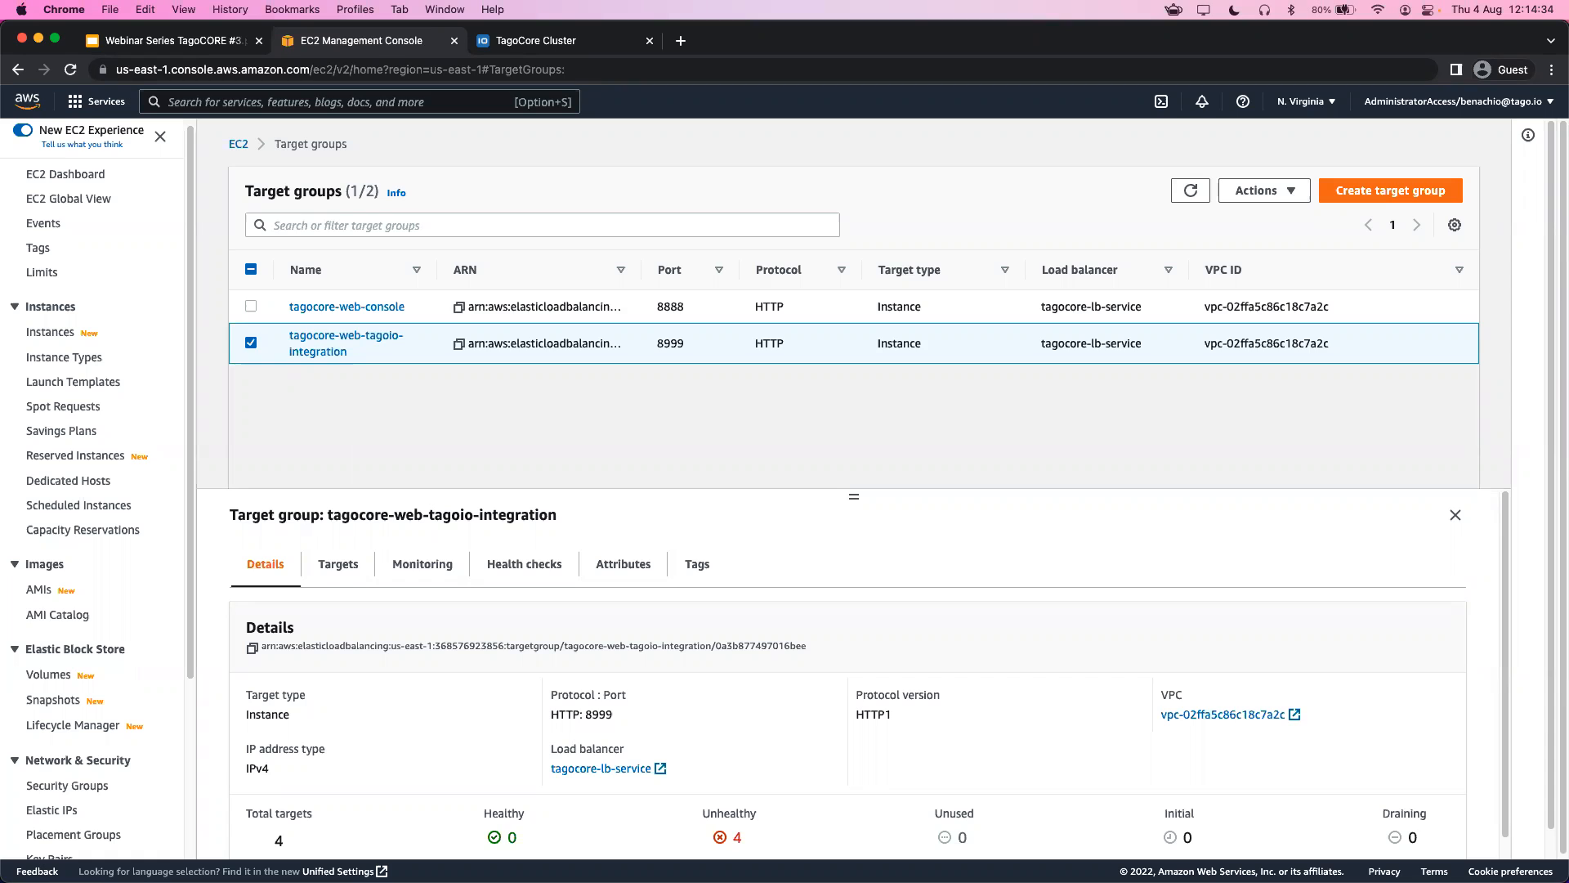
Search the AWS services for rds and open the list of RDS database instances.
click(221, 101)
text(rds)
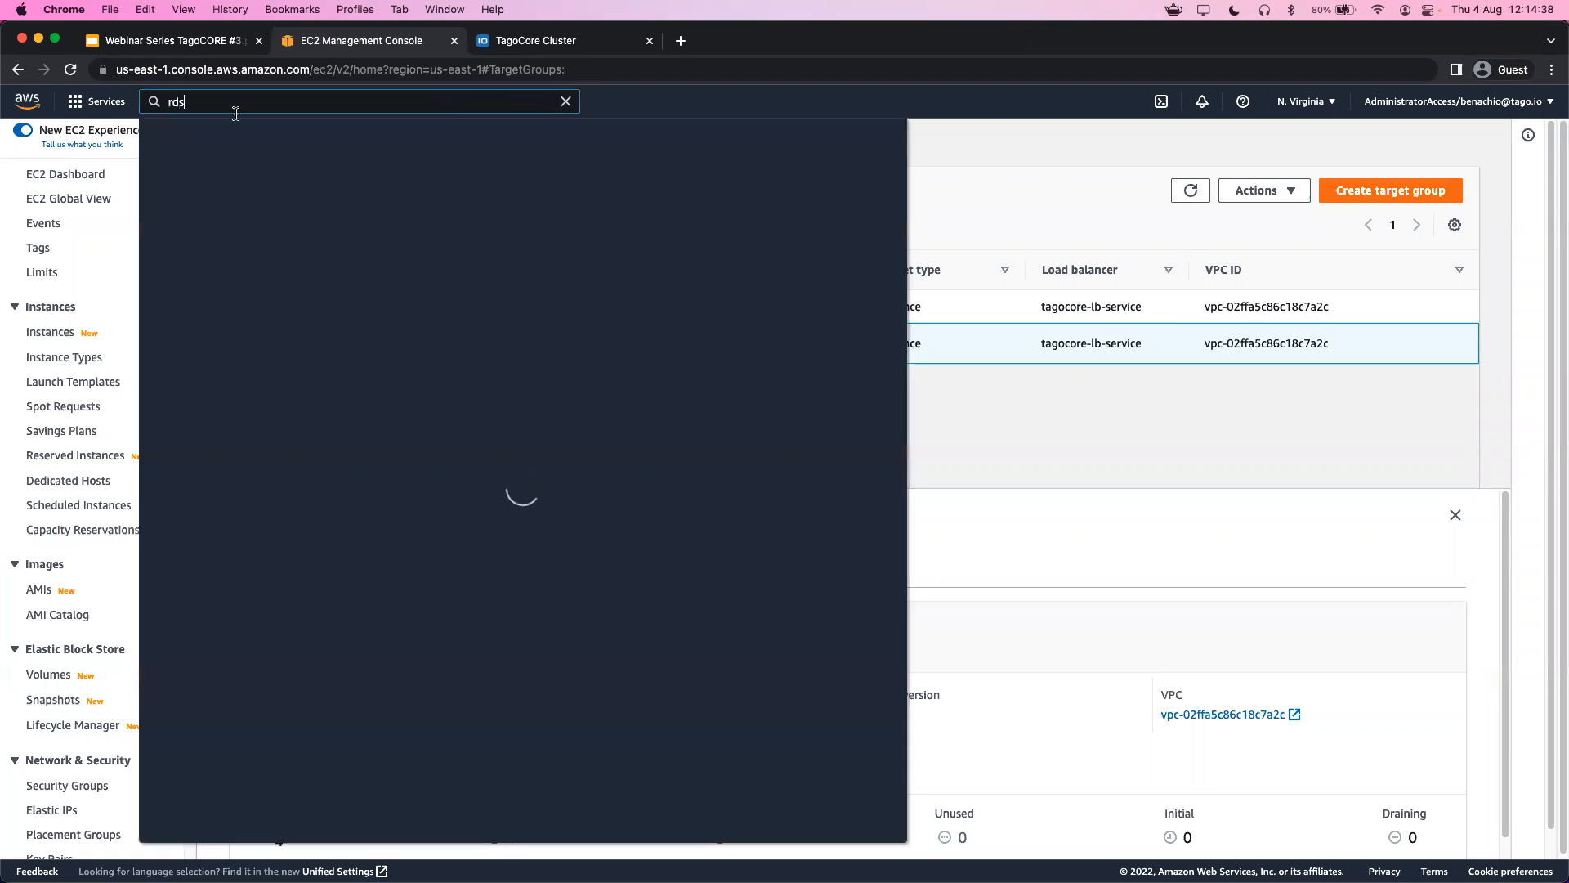
click(398, 229)
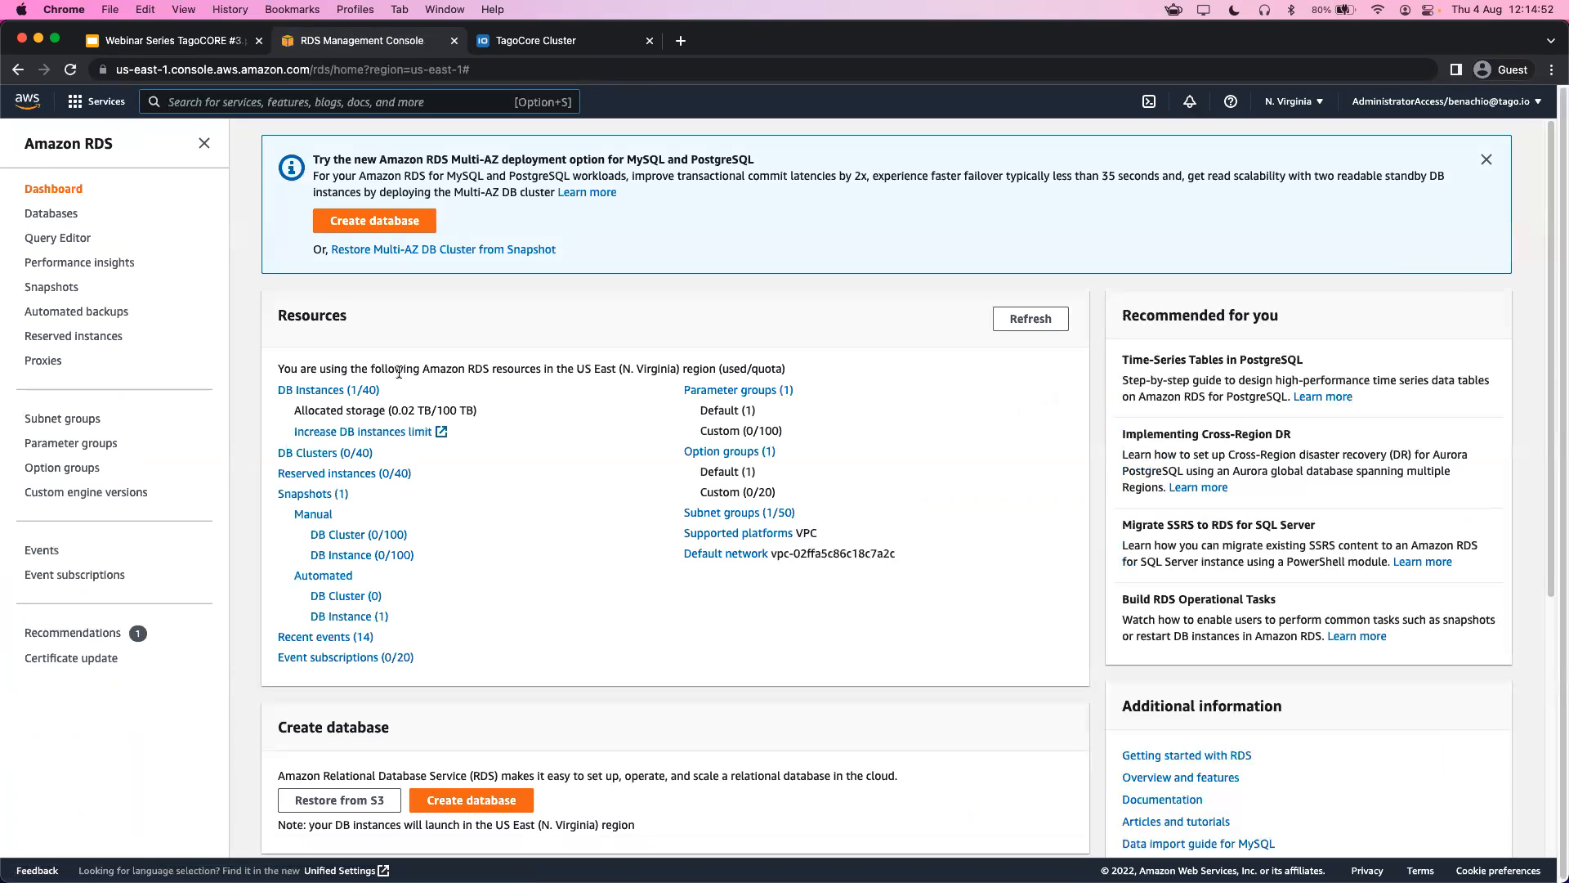
click(317, 390)
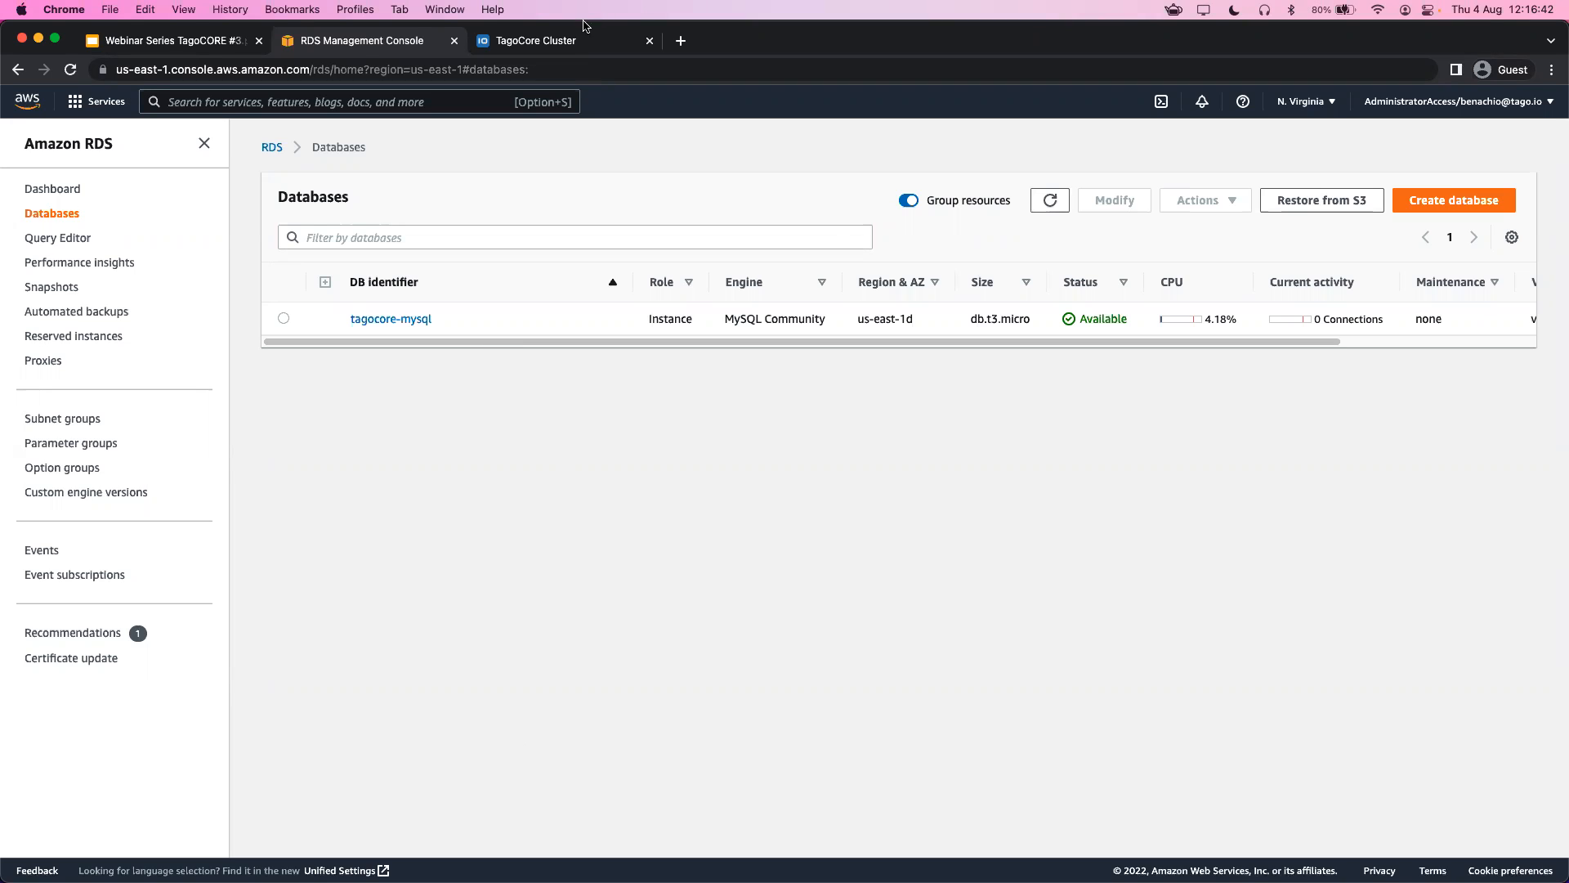
Switch to the TagoIO admin site and open Webinar cluster from the TagoCore clusters.
click(556, 40)
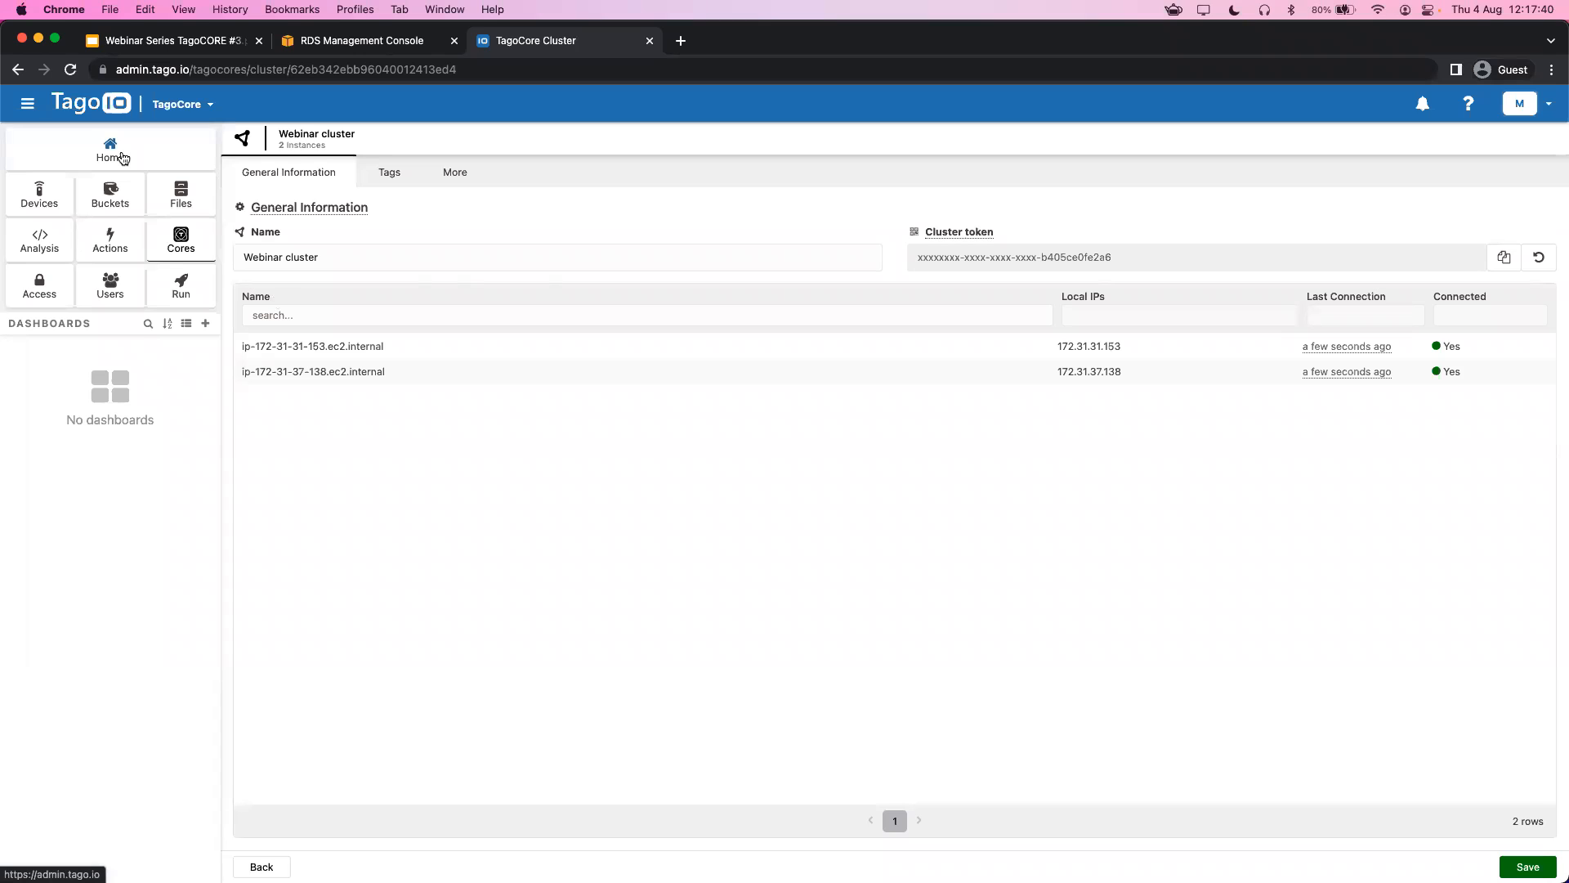
click(182, 243)
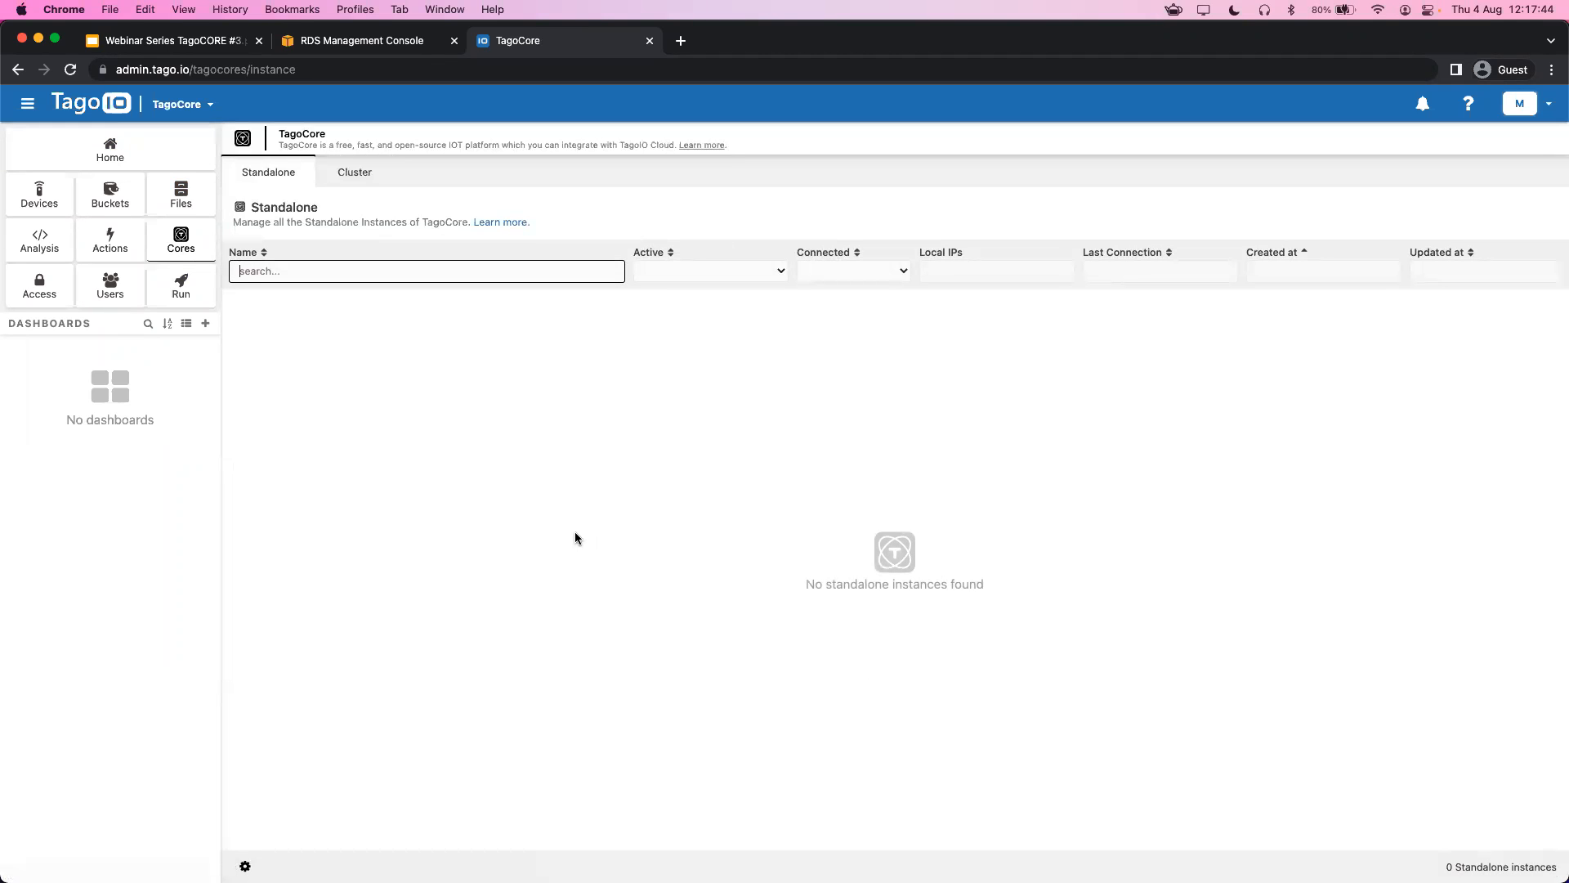
click(354, 177)
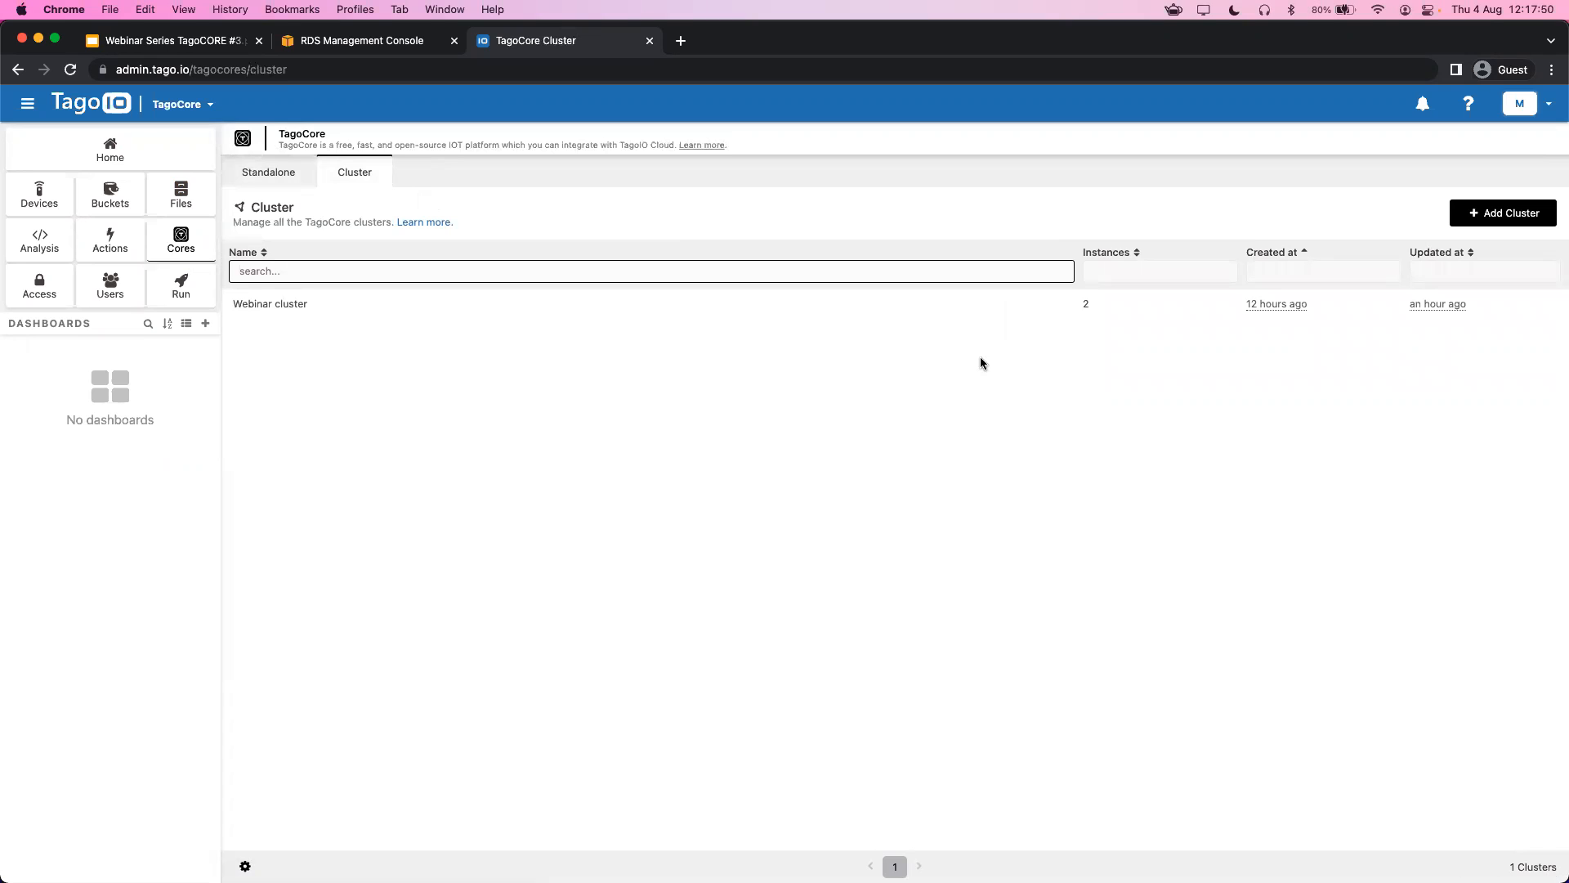
click(830, 306)
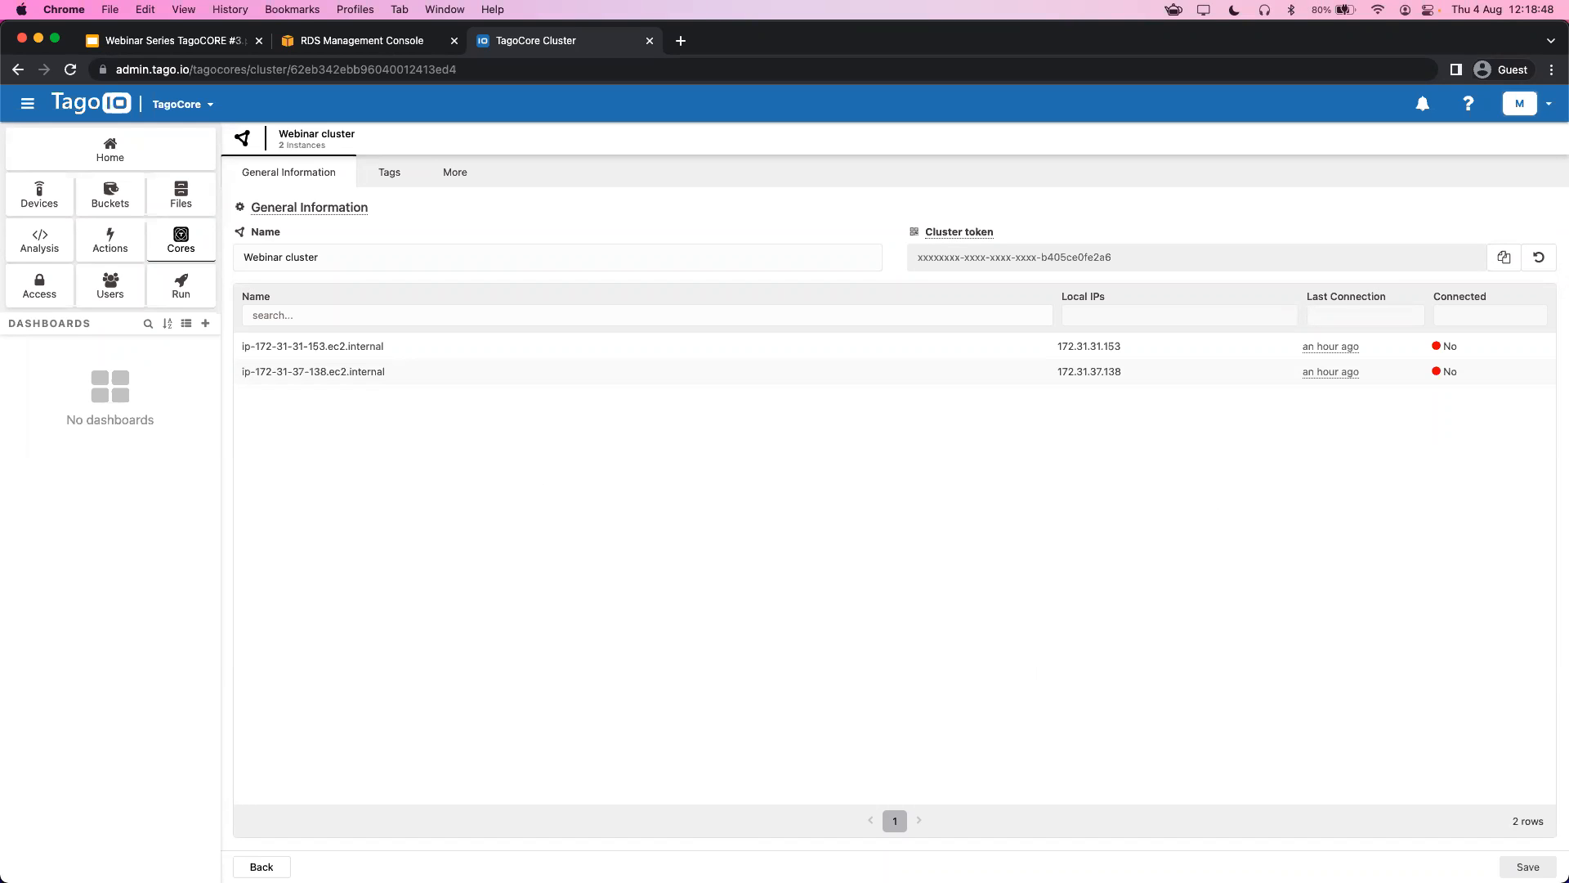
Switch to iTerm2 and connect the first upper pane to the server with ssh tagocore-a.
key(super+Tab)
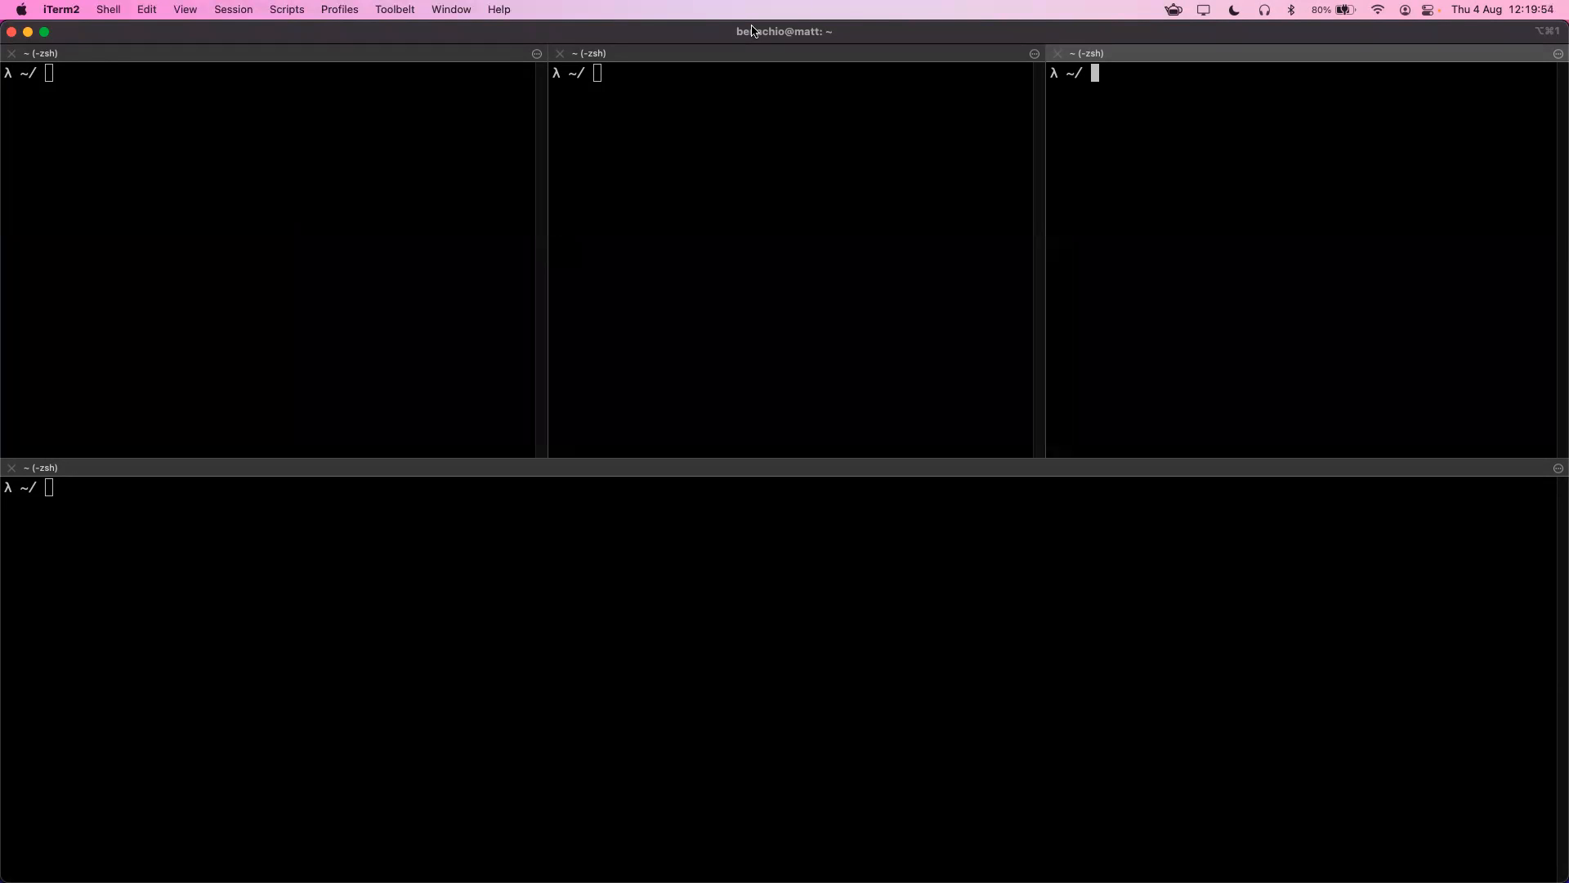
click(390, 197)
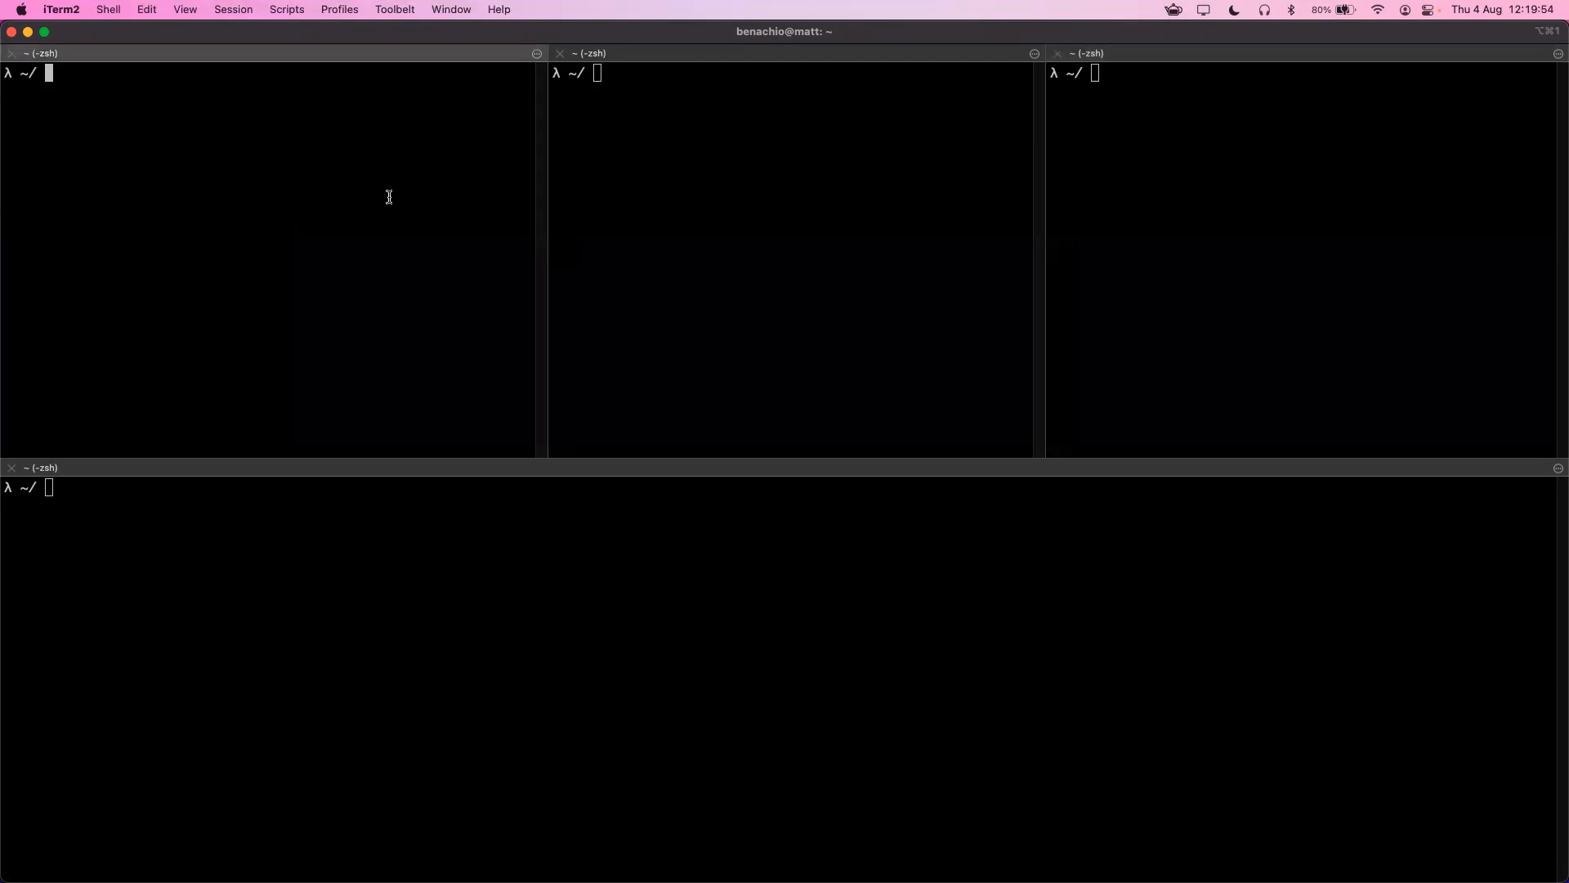
text(ssh tagocore-a)
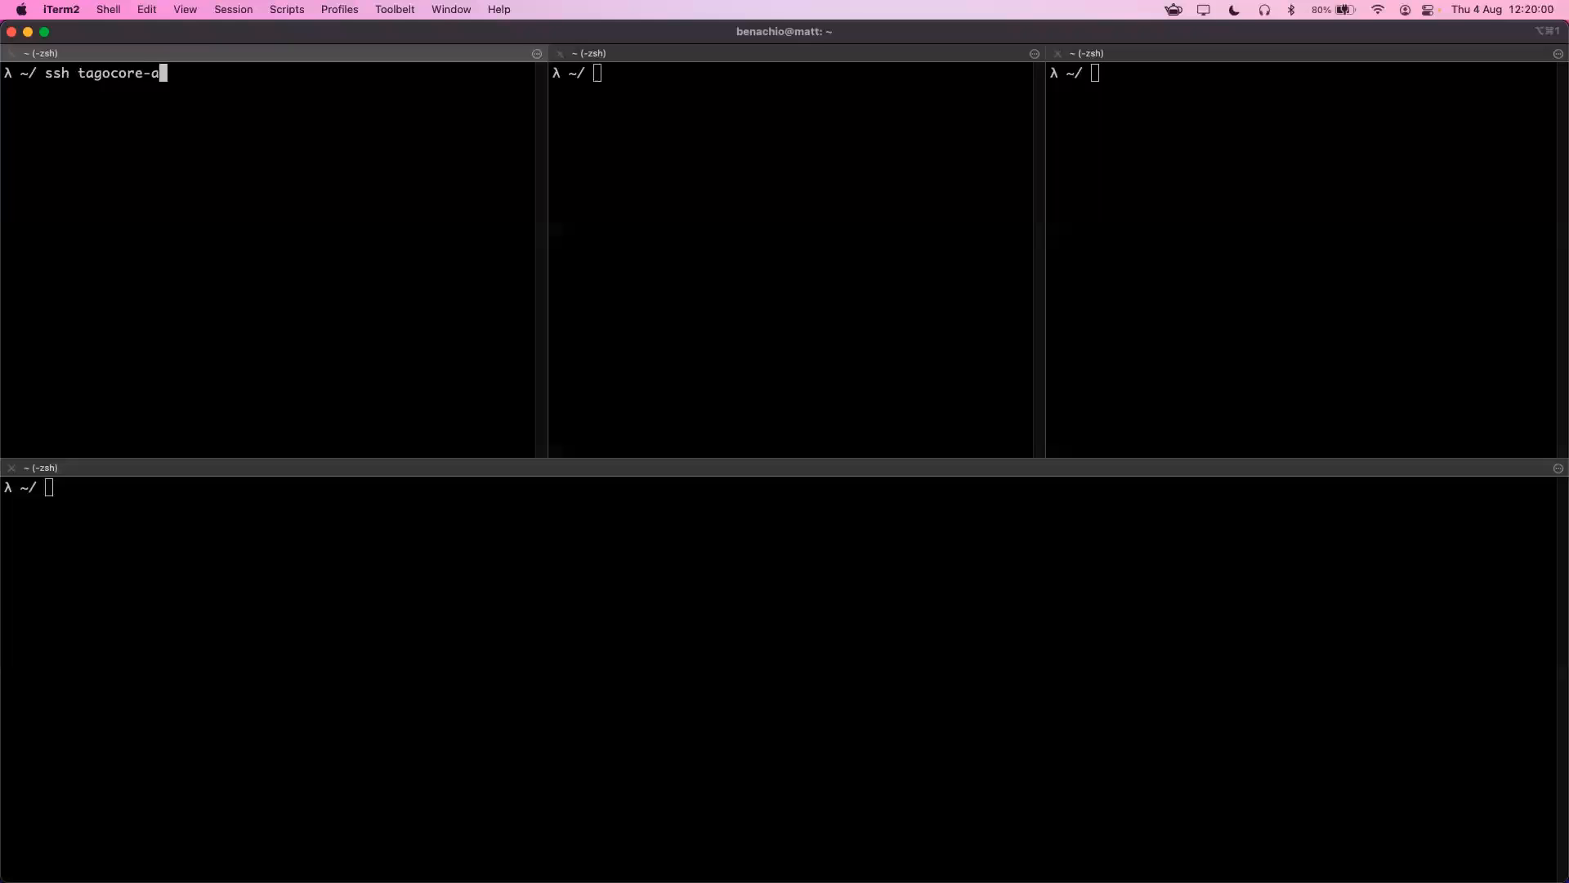
key(Return)
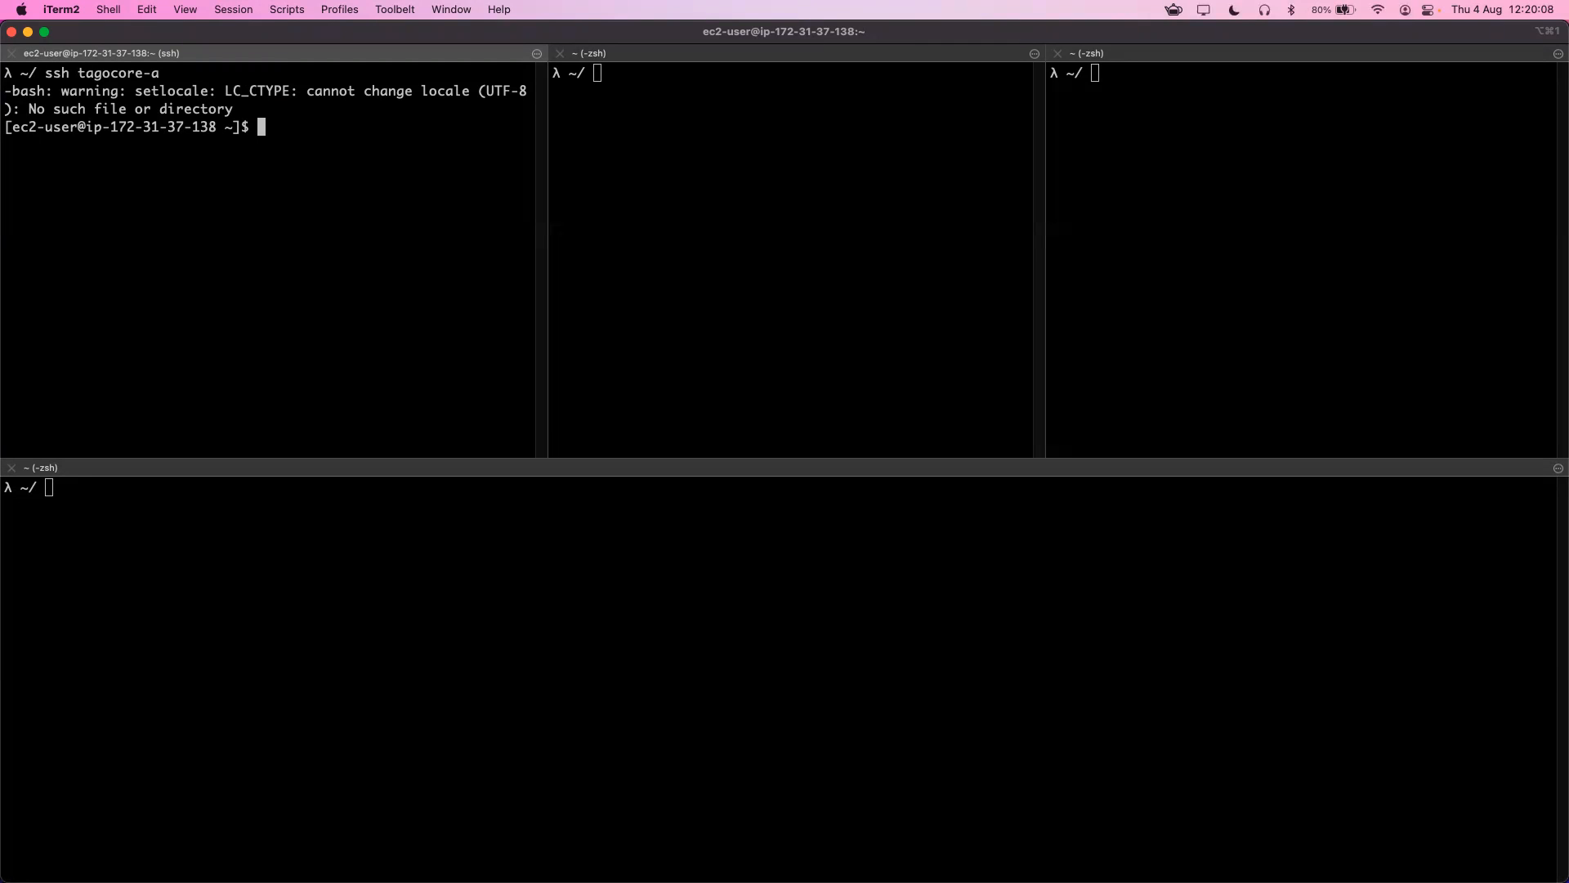
List the files on tagocore-a and check the TagoCore server with ./tagocore status.
text(ls)
key(Return)
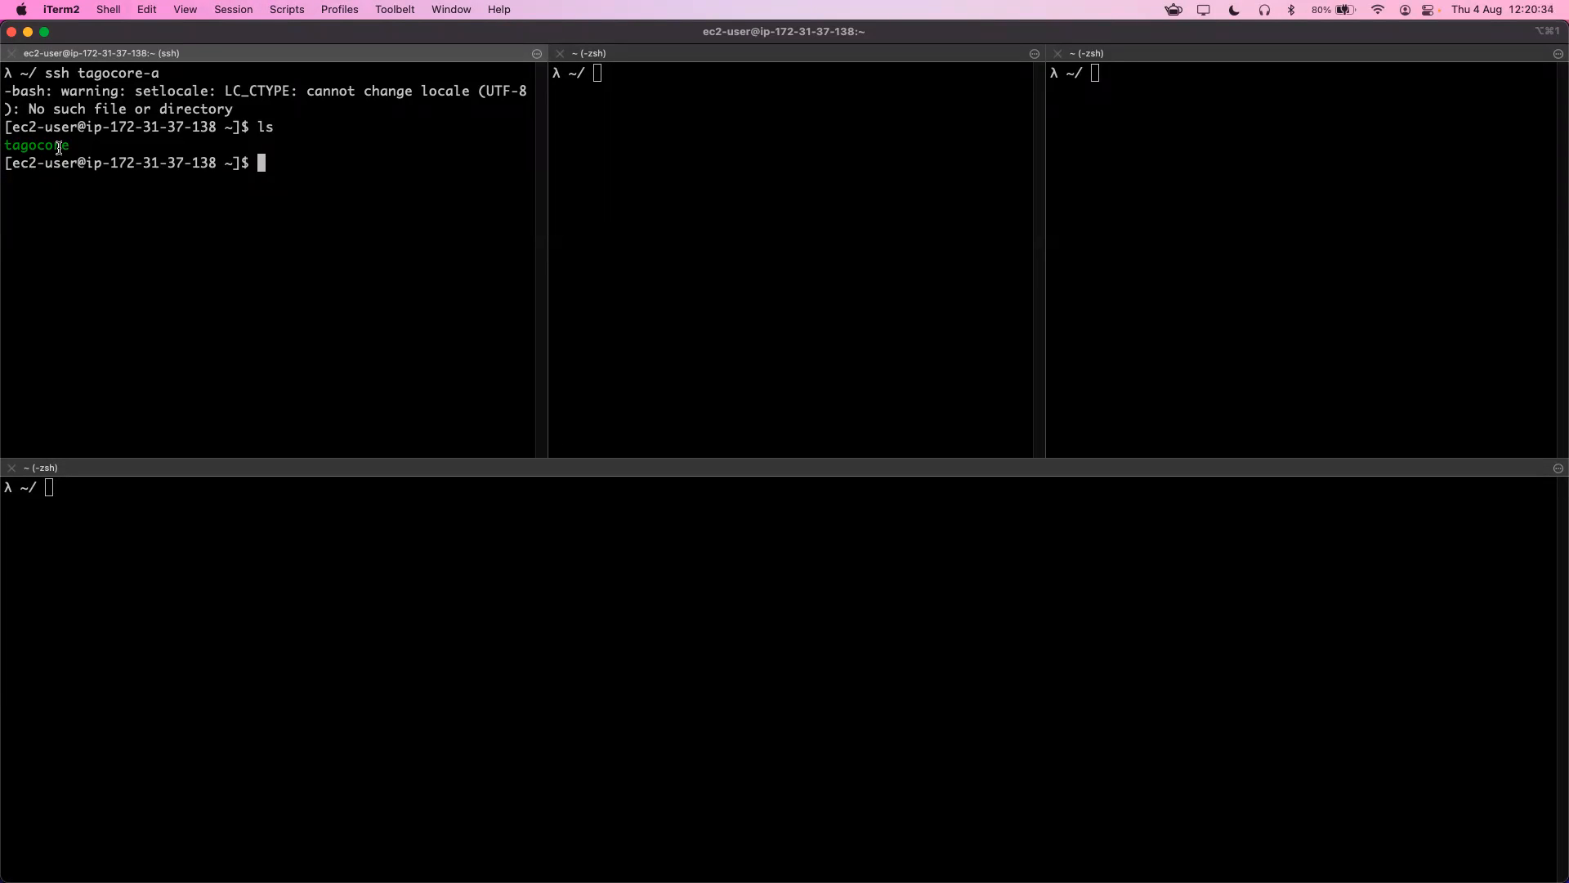
text(./tagocore status)
key(Return)
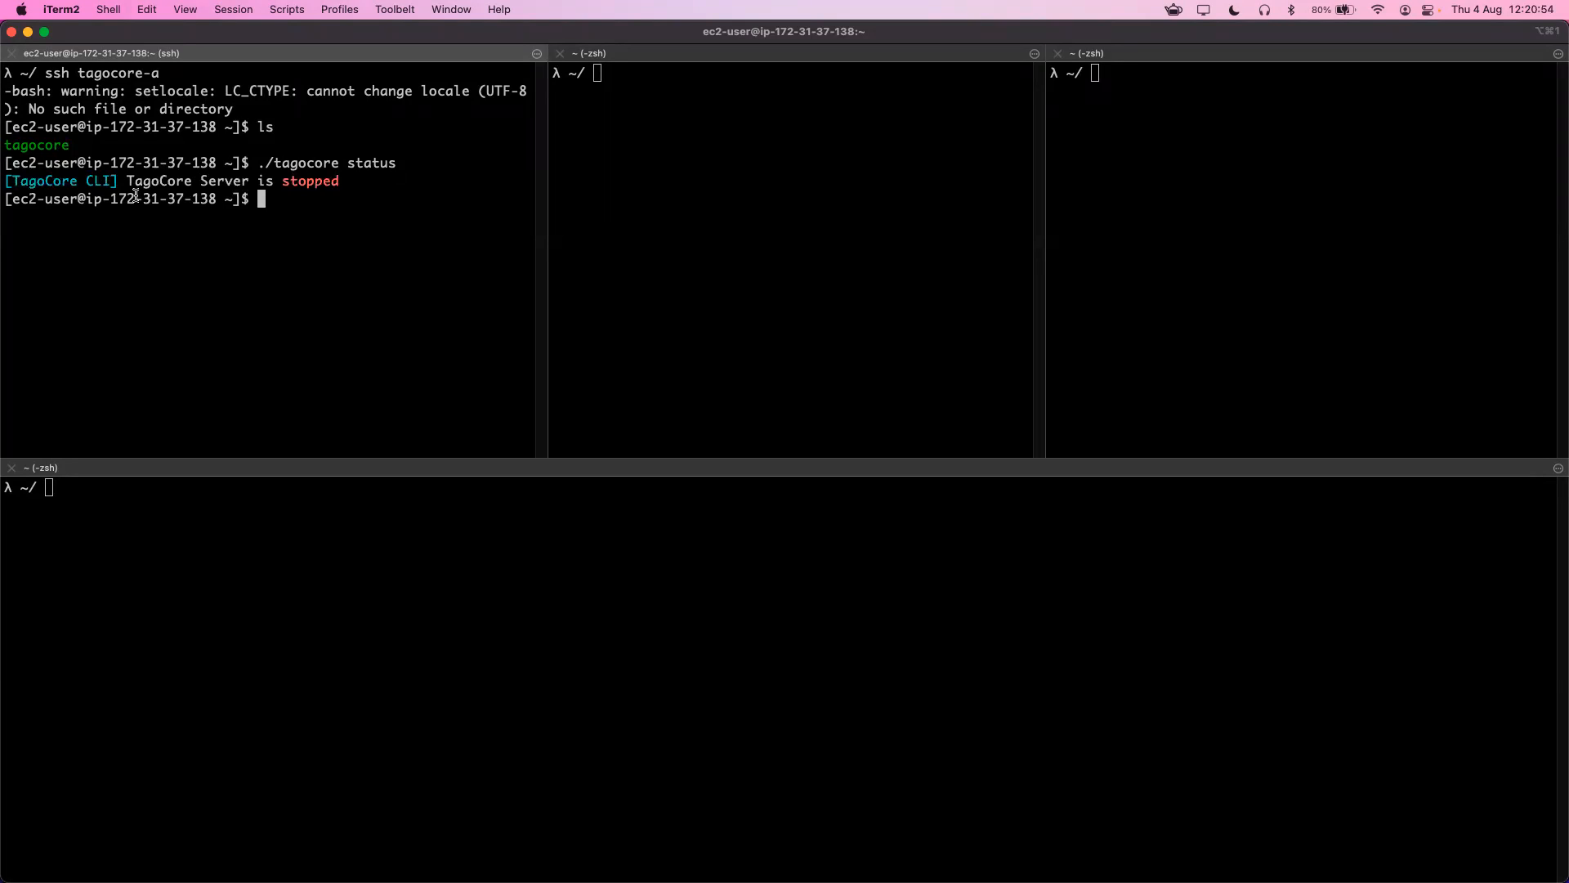
Start TagoCore on tagocore-a using ./tagocore start with the --cluster option and the cluster token copied from Webinar cluster.
text(./tagocore start)
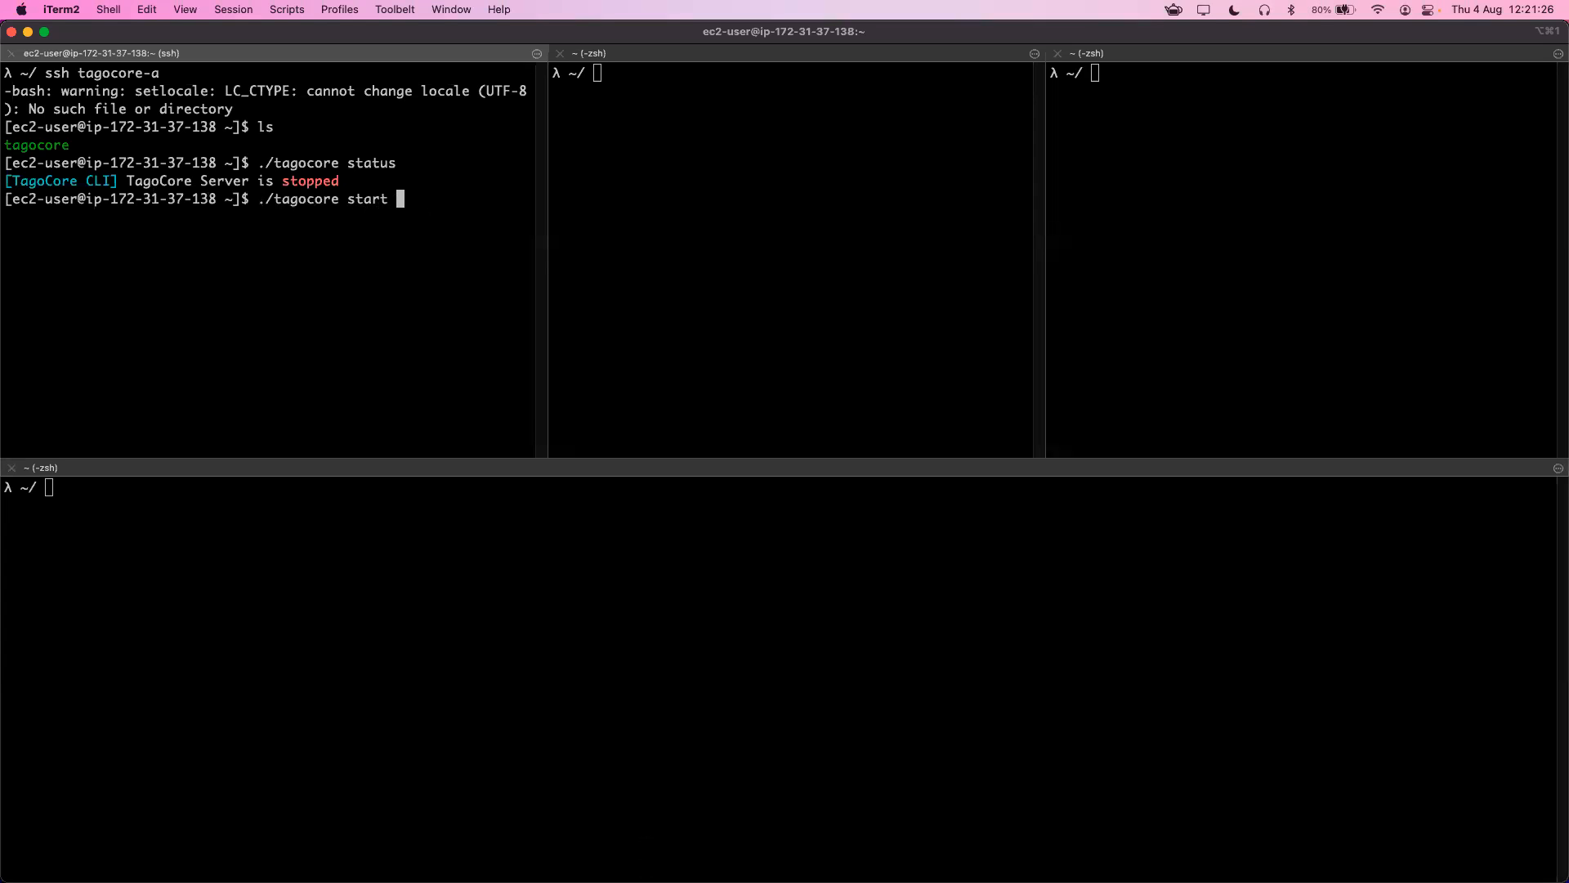
key(super+Tab)
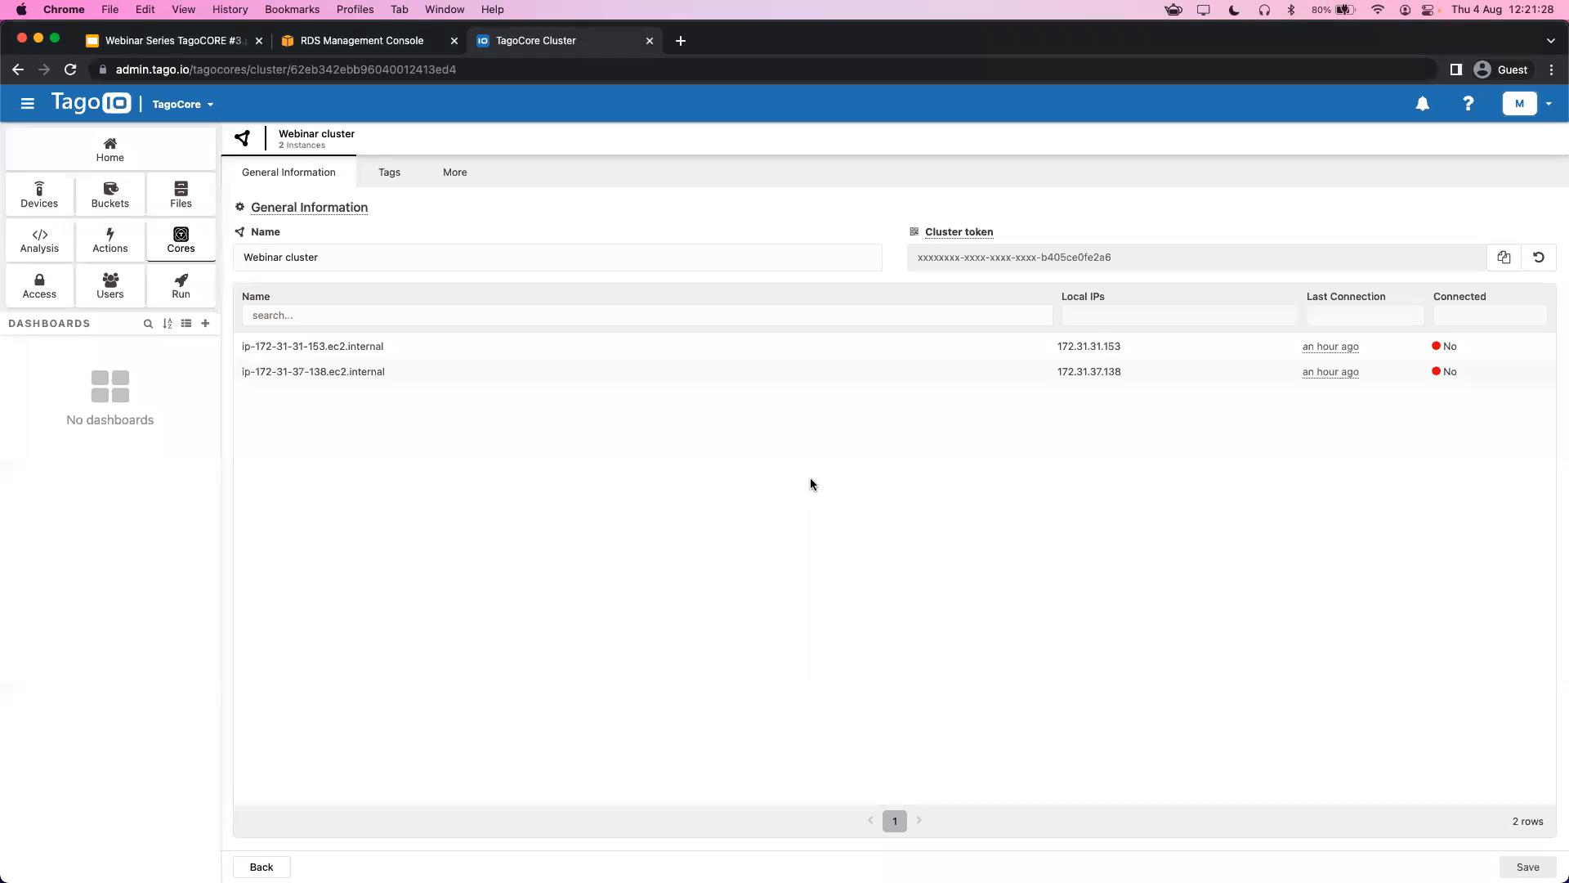
click(1503, 256)
key(super+Tab)
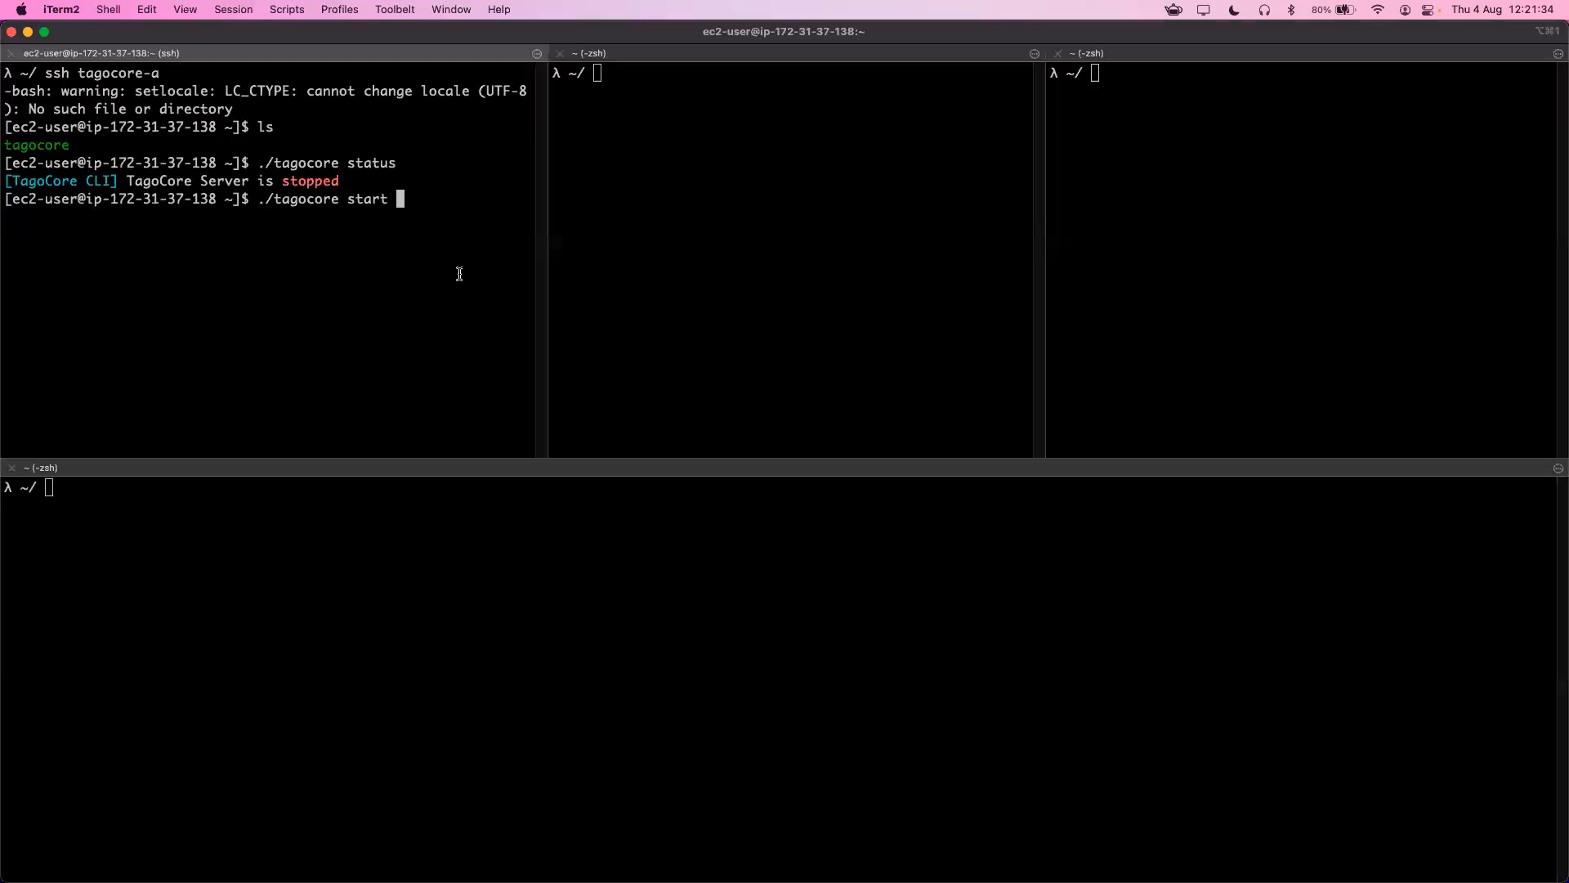
text(--cluster)
drag(394, 31, 588, 882)
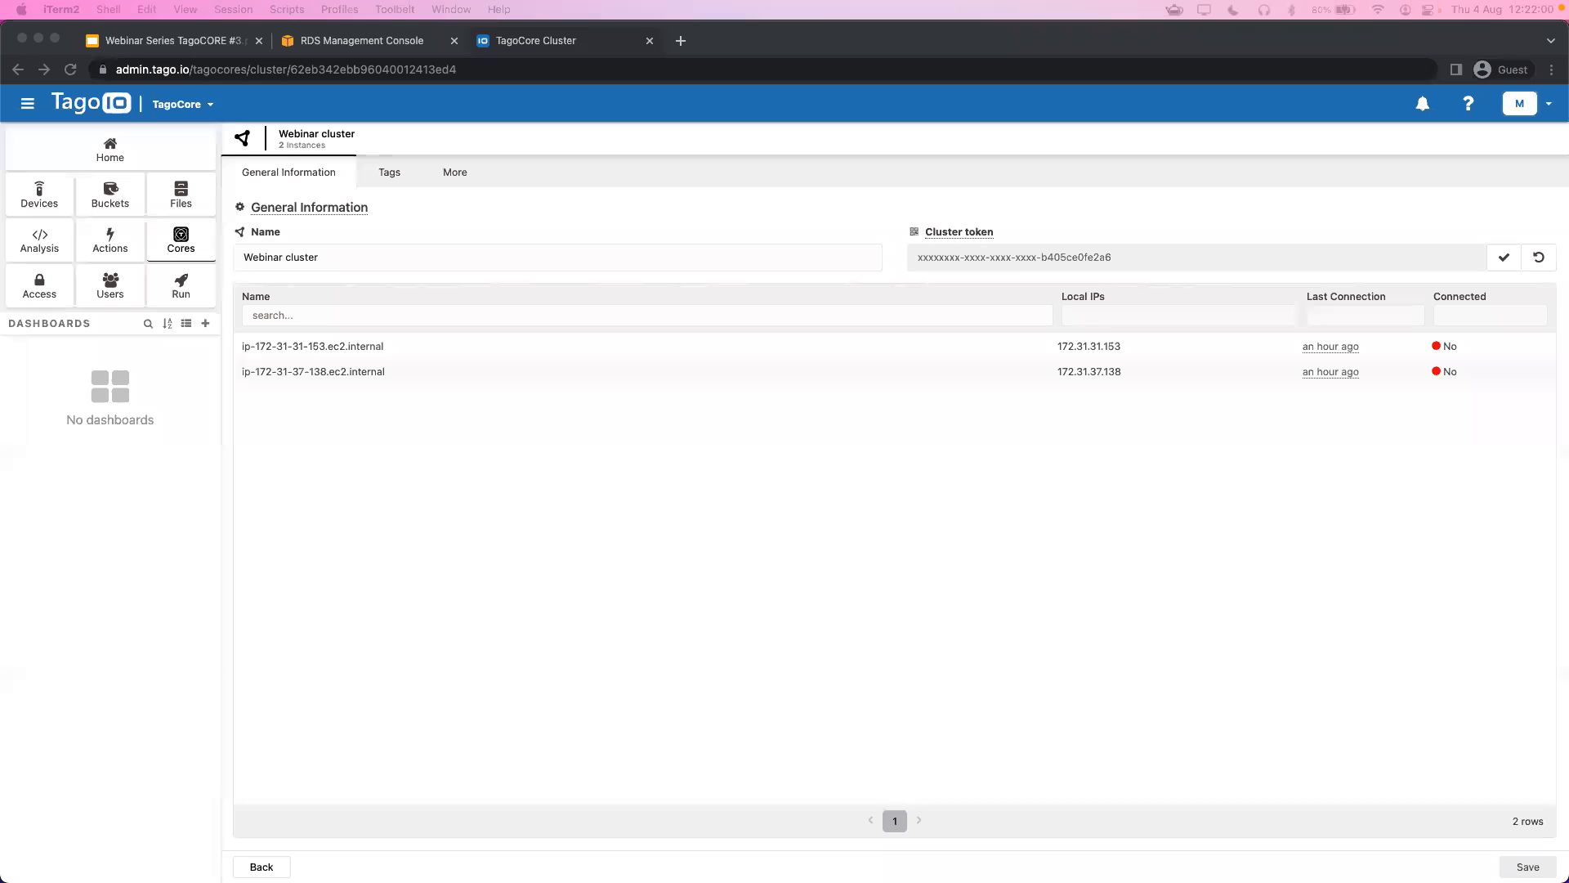
drag(587, 879, 502, 125)
double_click(502, 125)
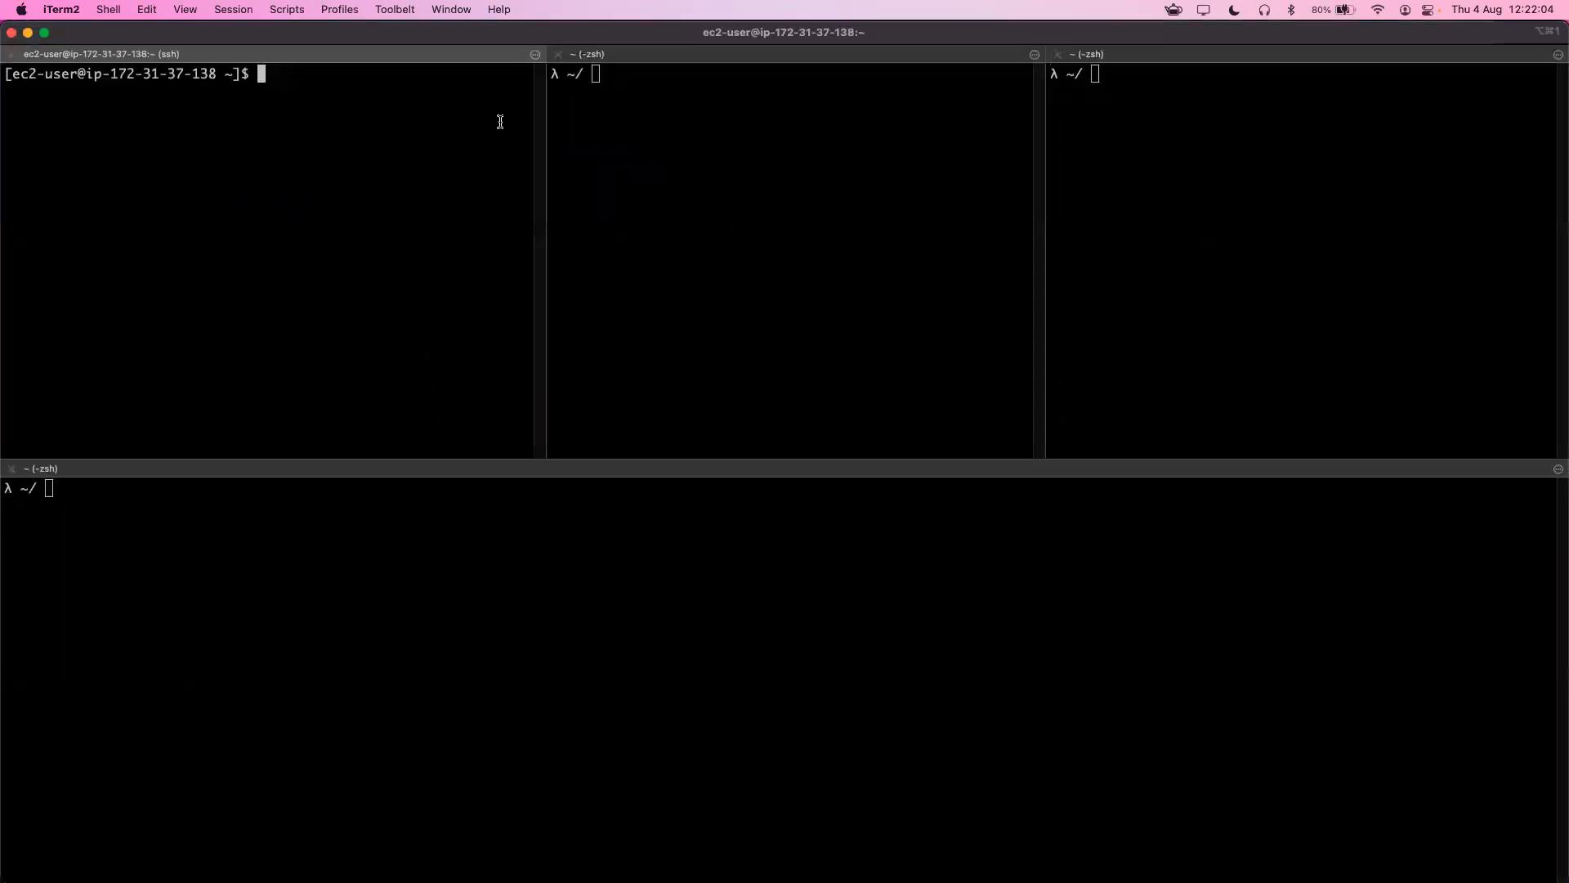
Recheck the TagoCore server on tagocore-a with ./tagocore status and clear the terminal pane.
text(./tagocore status)
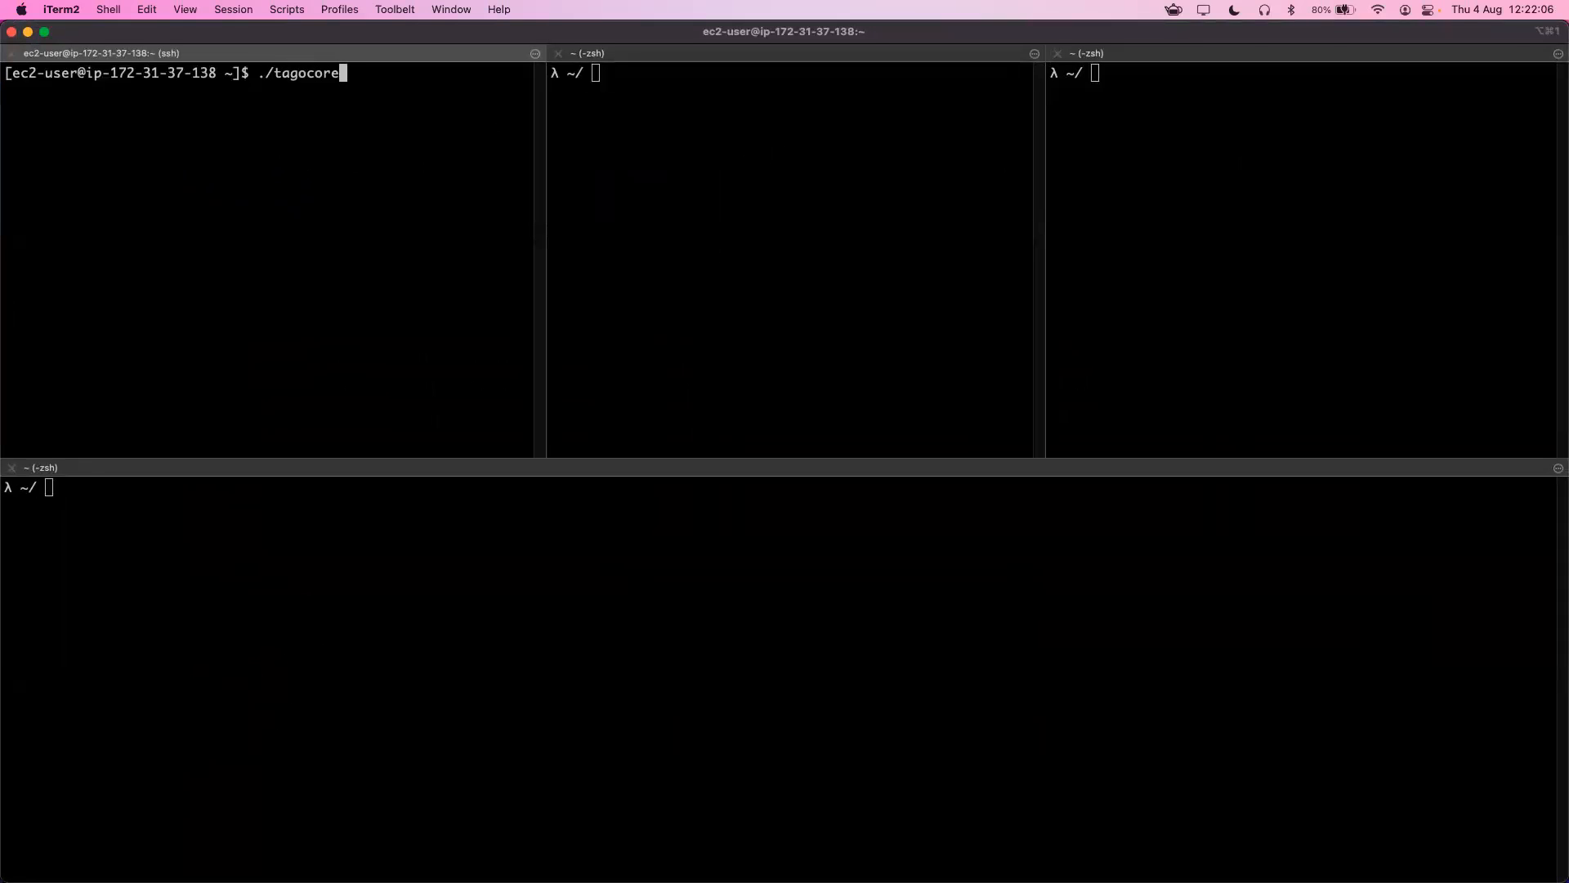
key(Return)
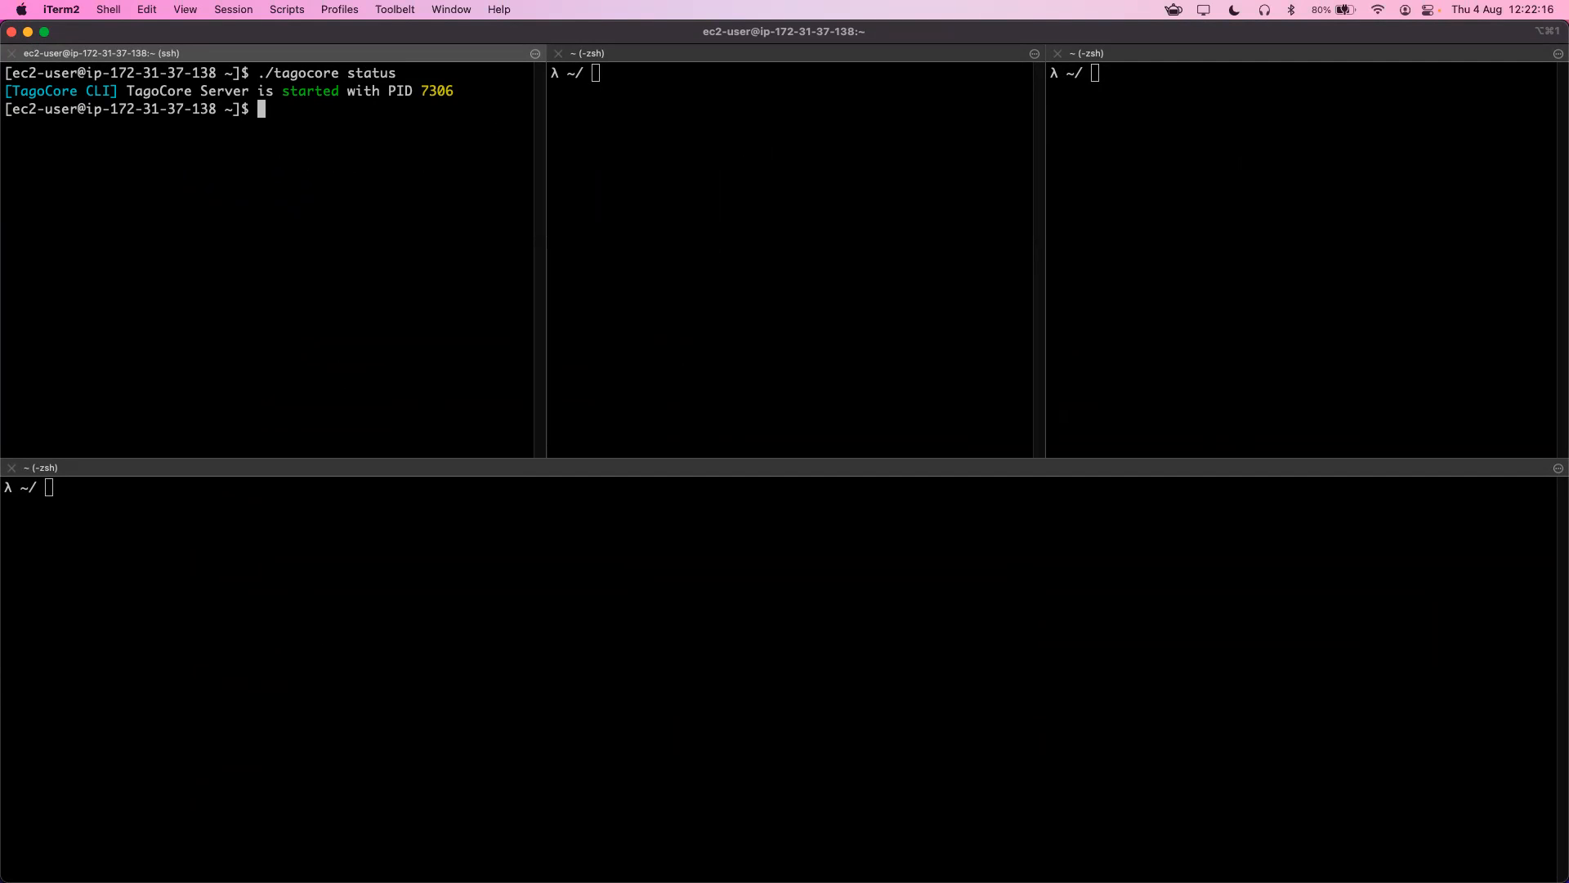
key(super+k)
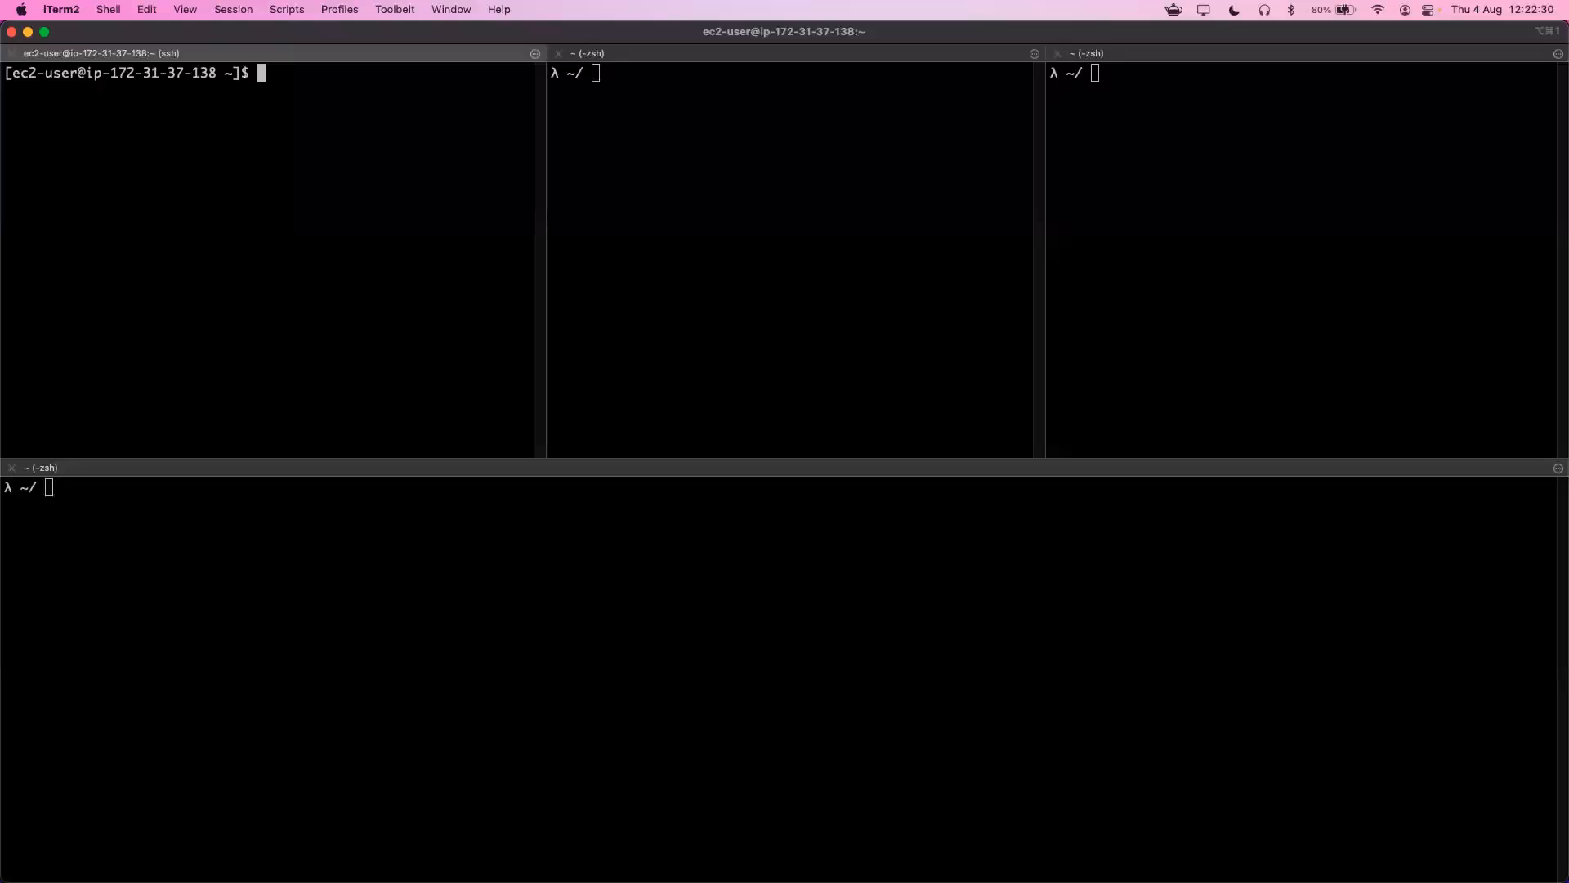
Switch to Chrome and reload the Webinar cluster page to check the connection status of its instances.
key(super+Tab)
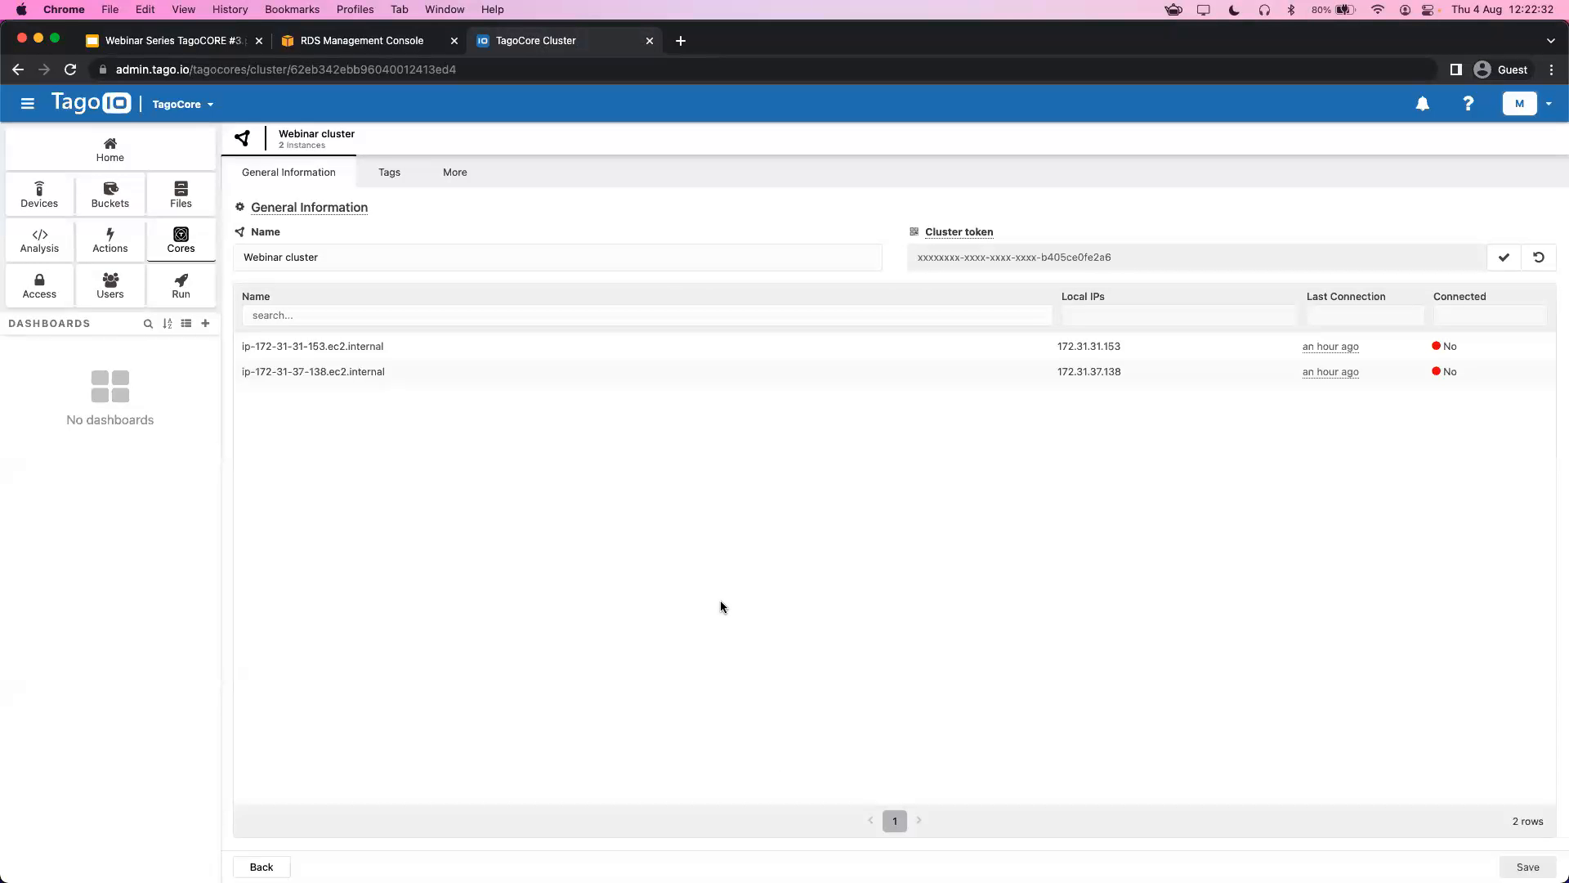
key(super+r)
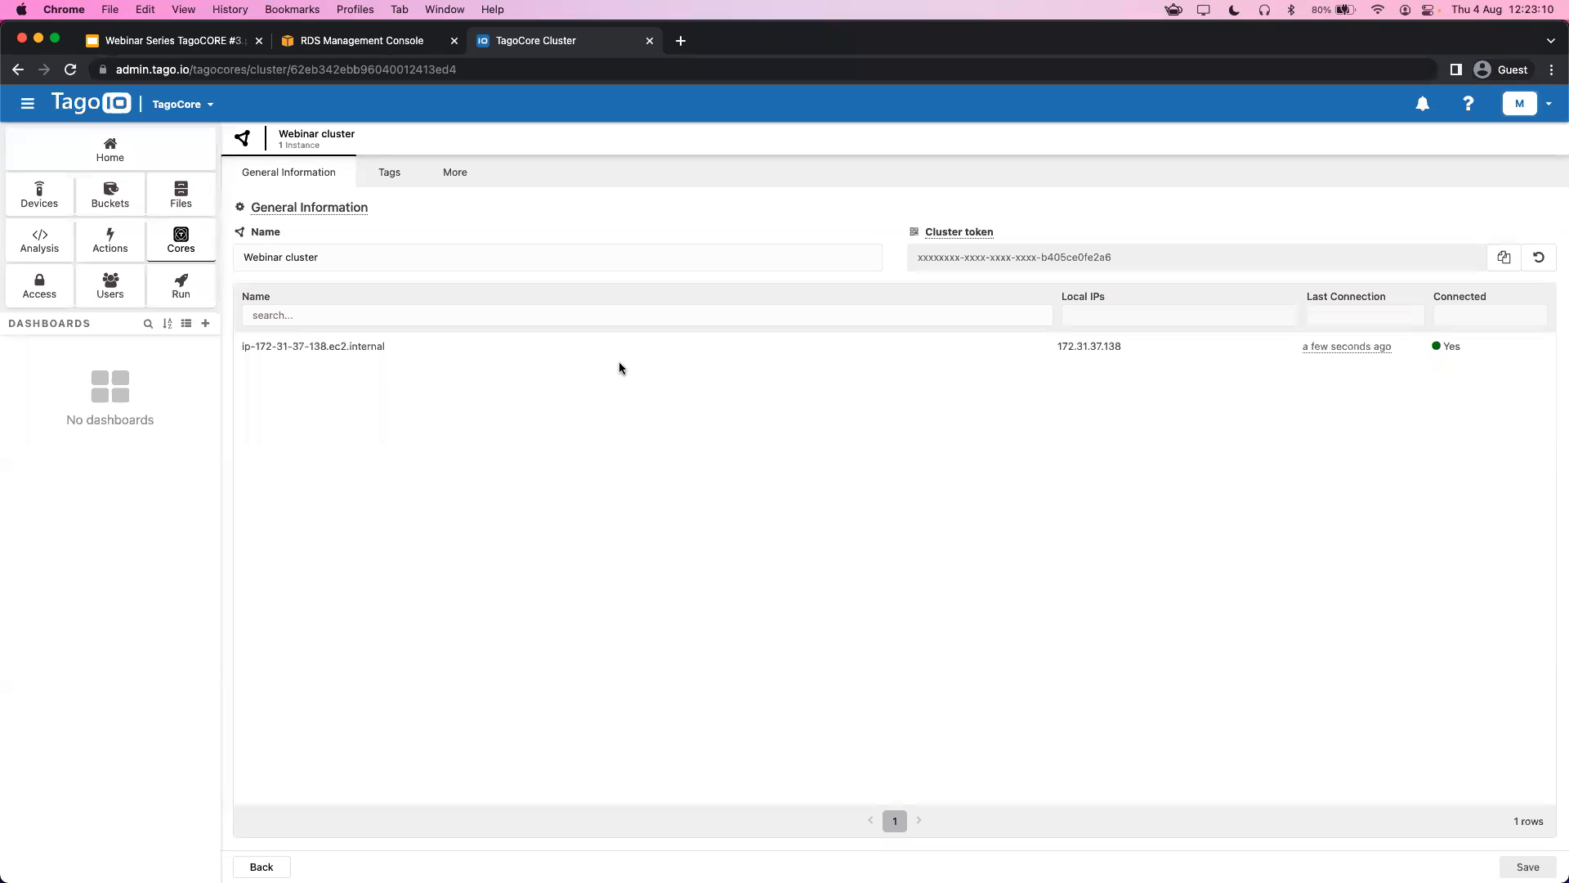
Search the AWS console for ec2, open the EC2 service and go to its target groups.
click(324, 41)
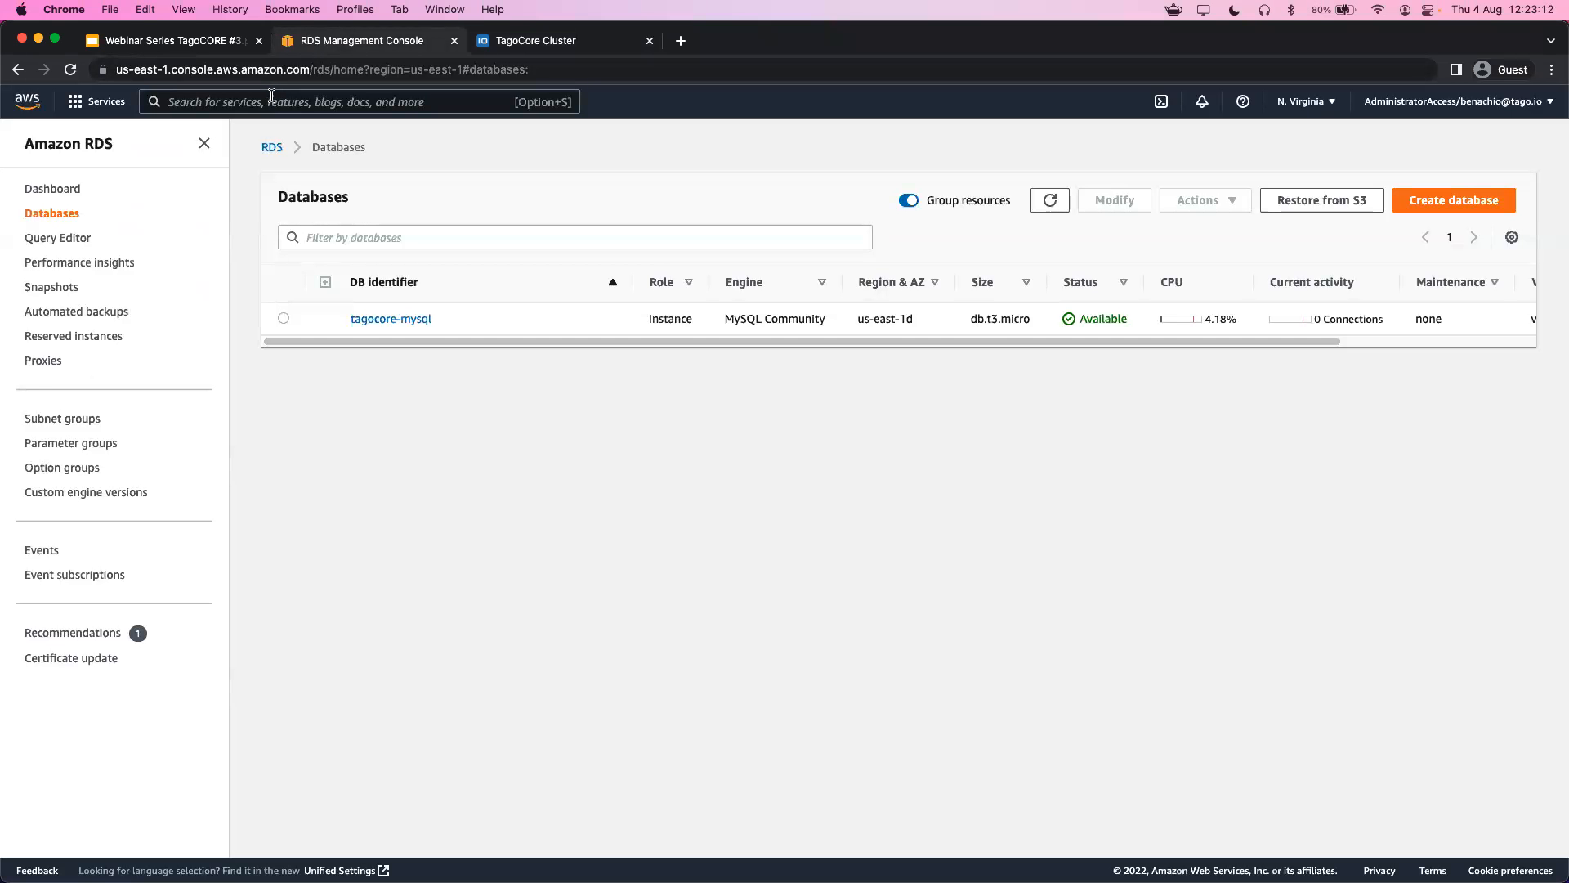
click(271, 99)
text(ec2)
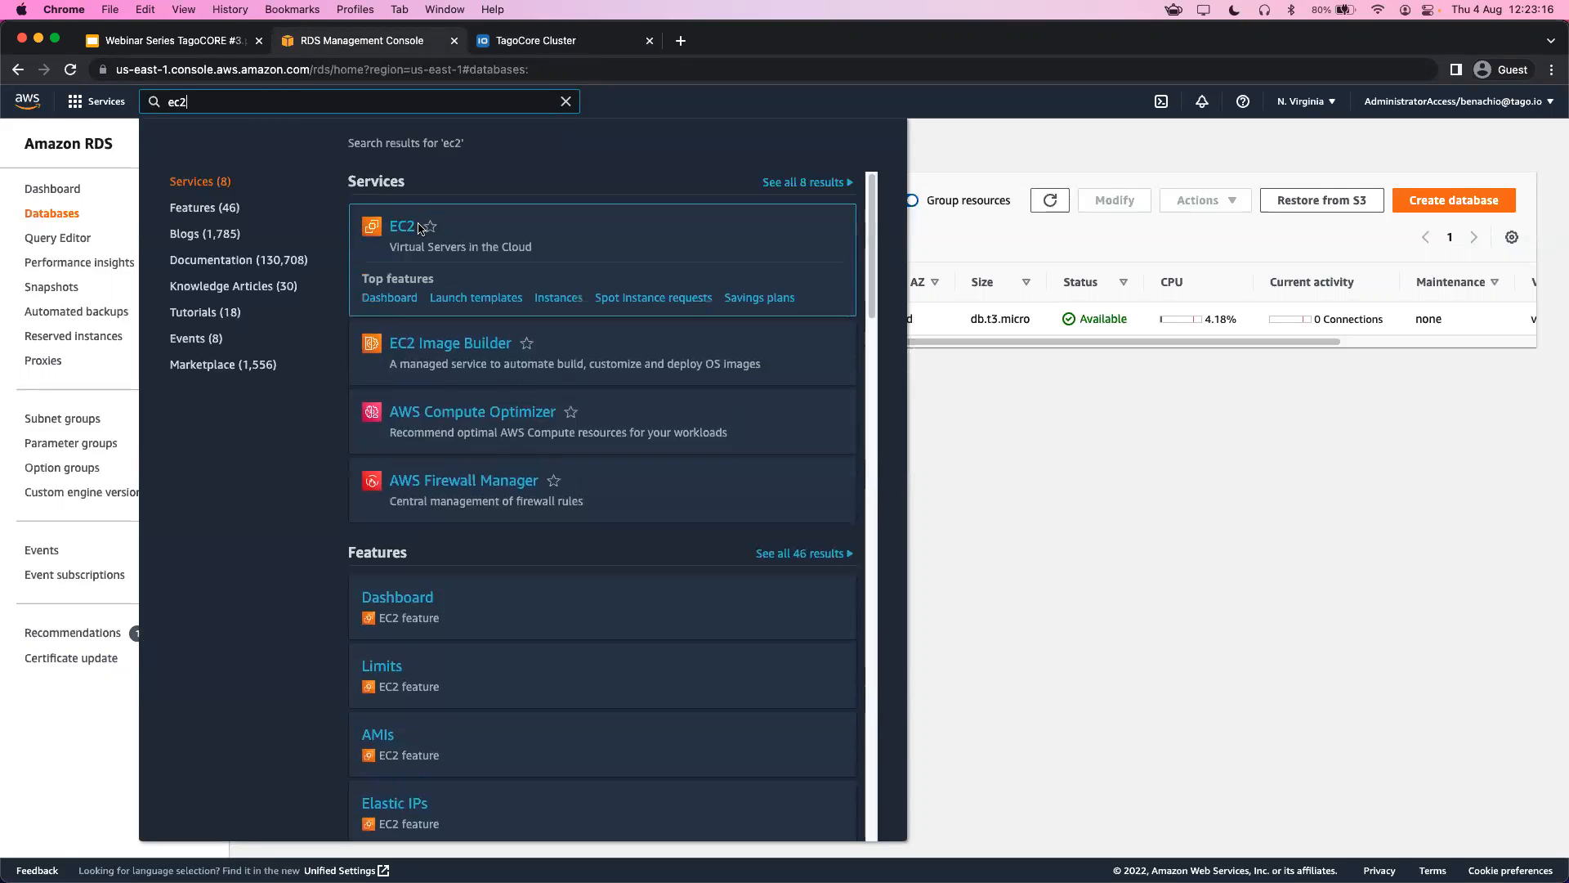
click(402, 227)
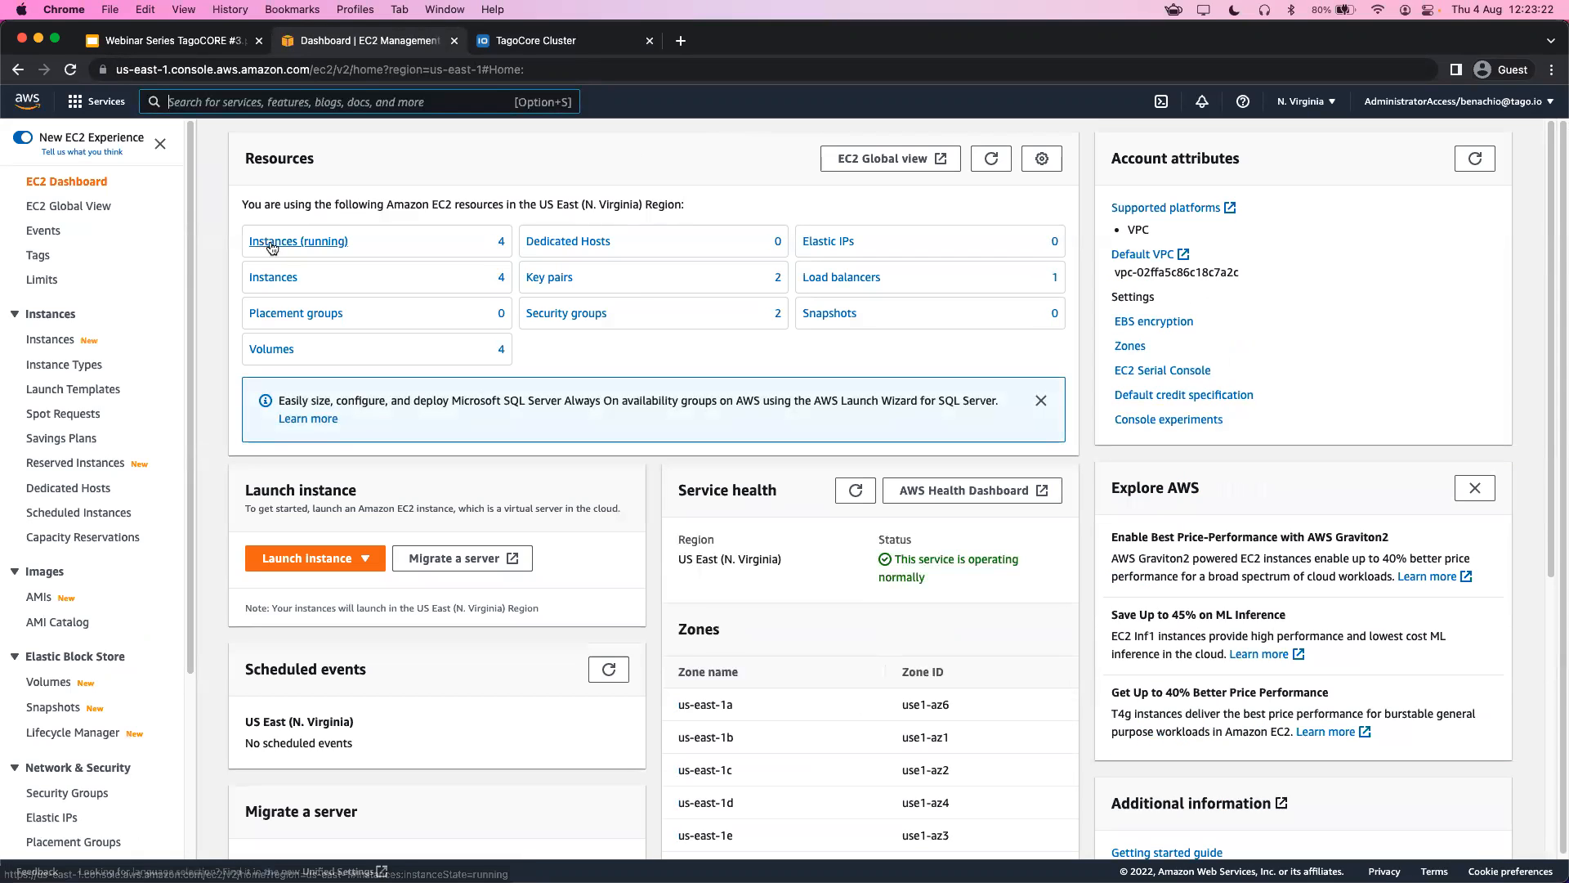
scroll(90, 687, down, 5)
click(82, 734)
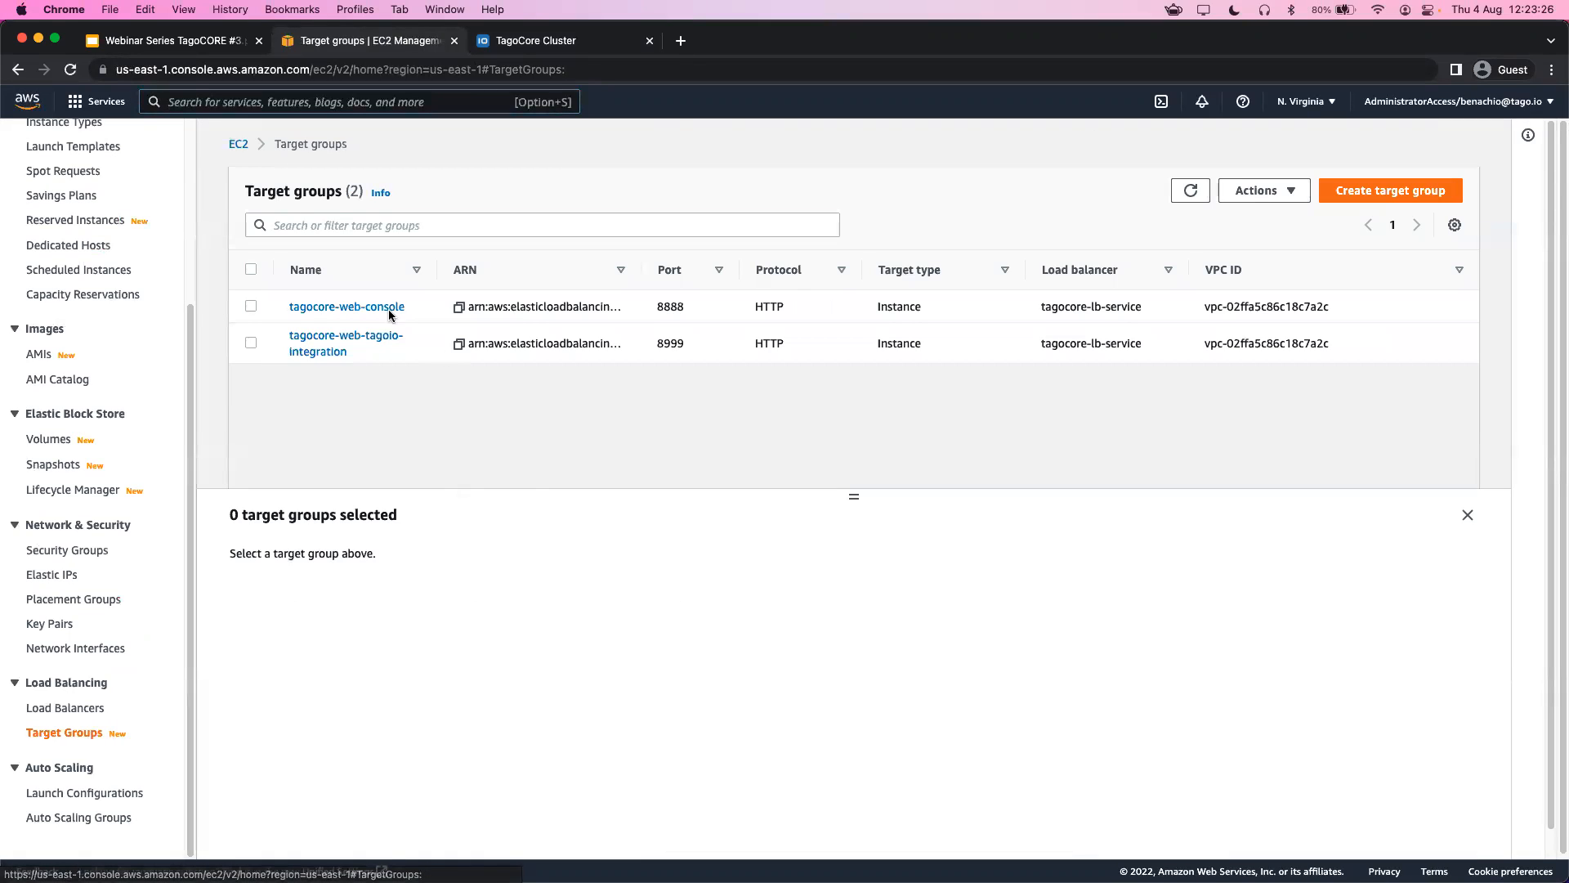
Review the details of the tagocore-web-console target group and examine the health status of its registered target tagocore-a.
click(251, 308)
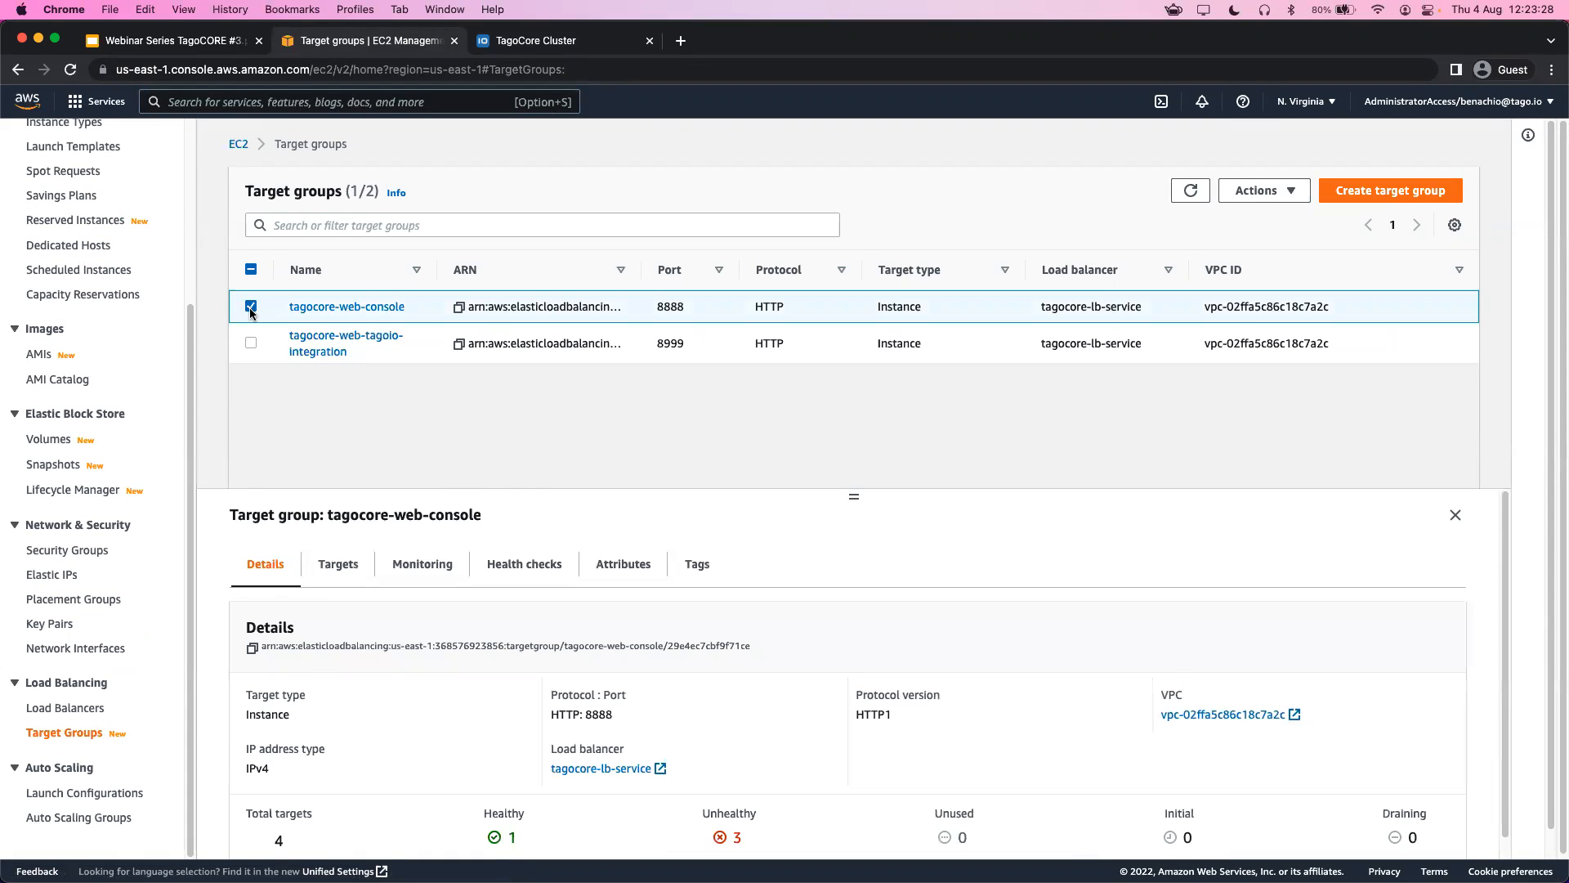
scroll(394, 555, down, 1)
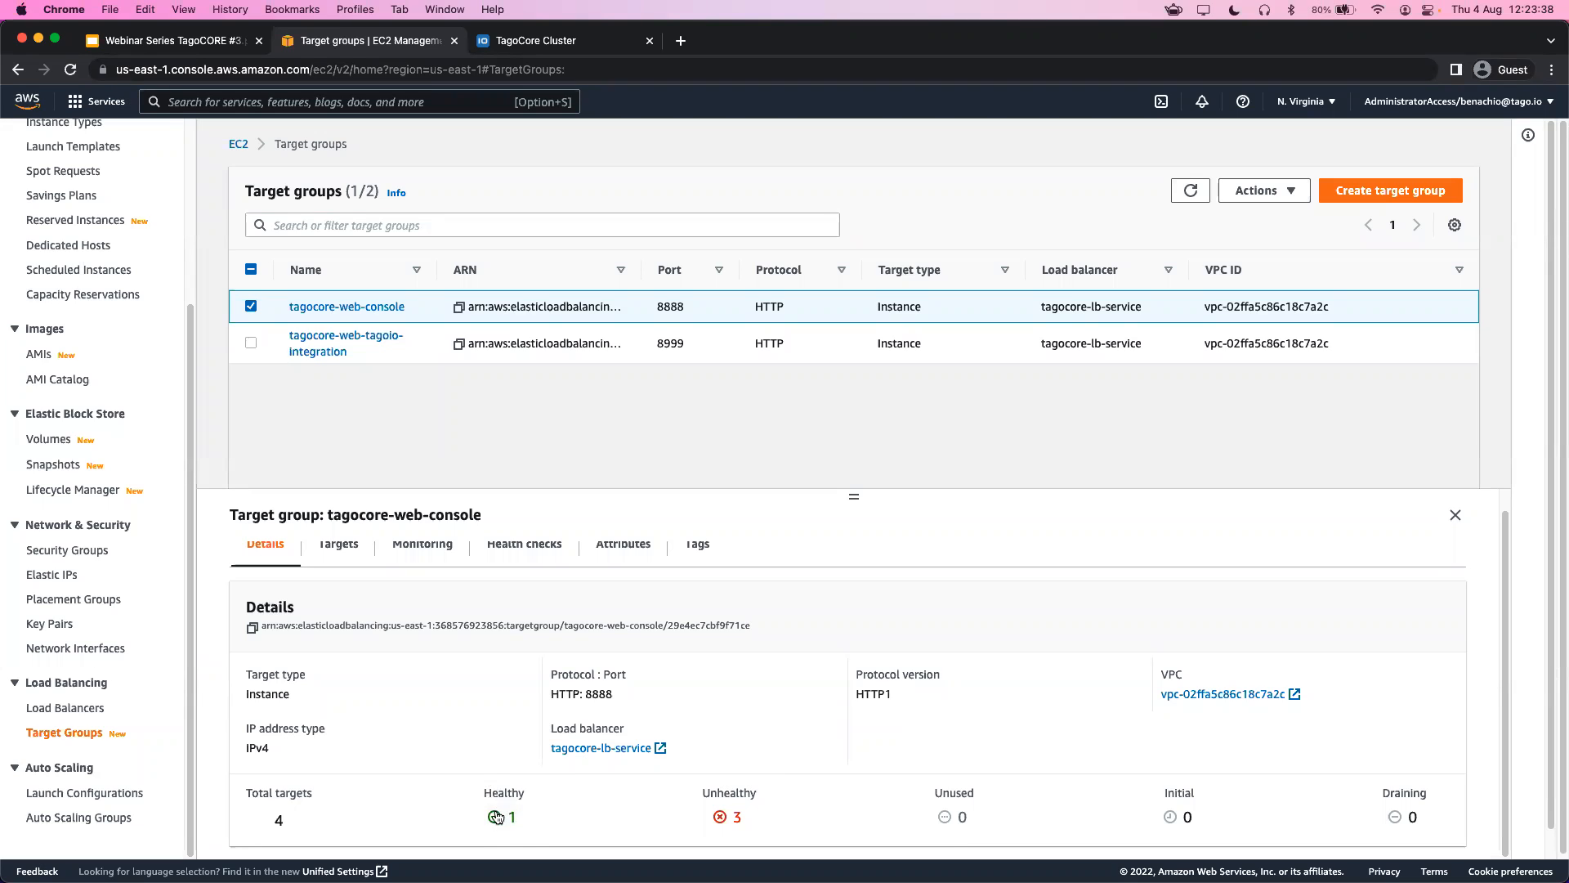
scroll(372, 652, up, 1)
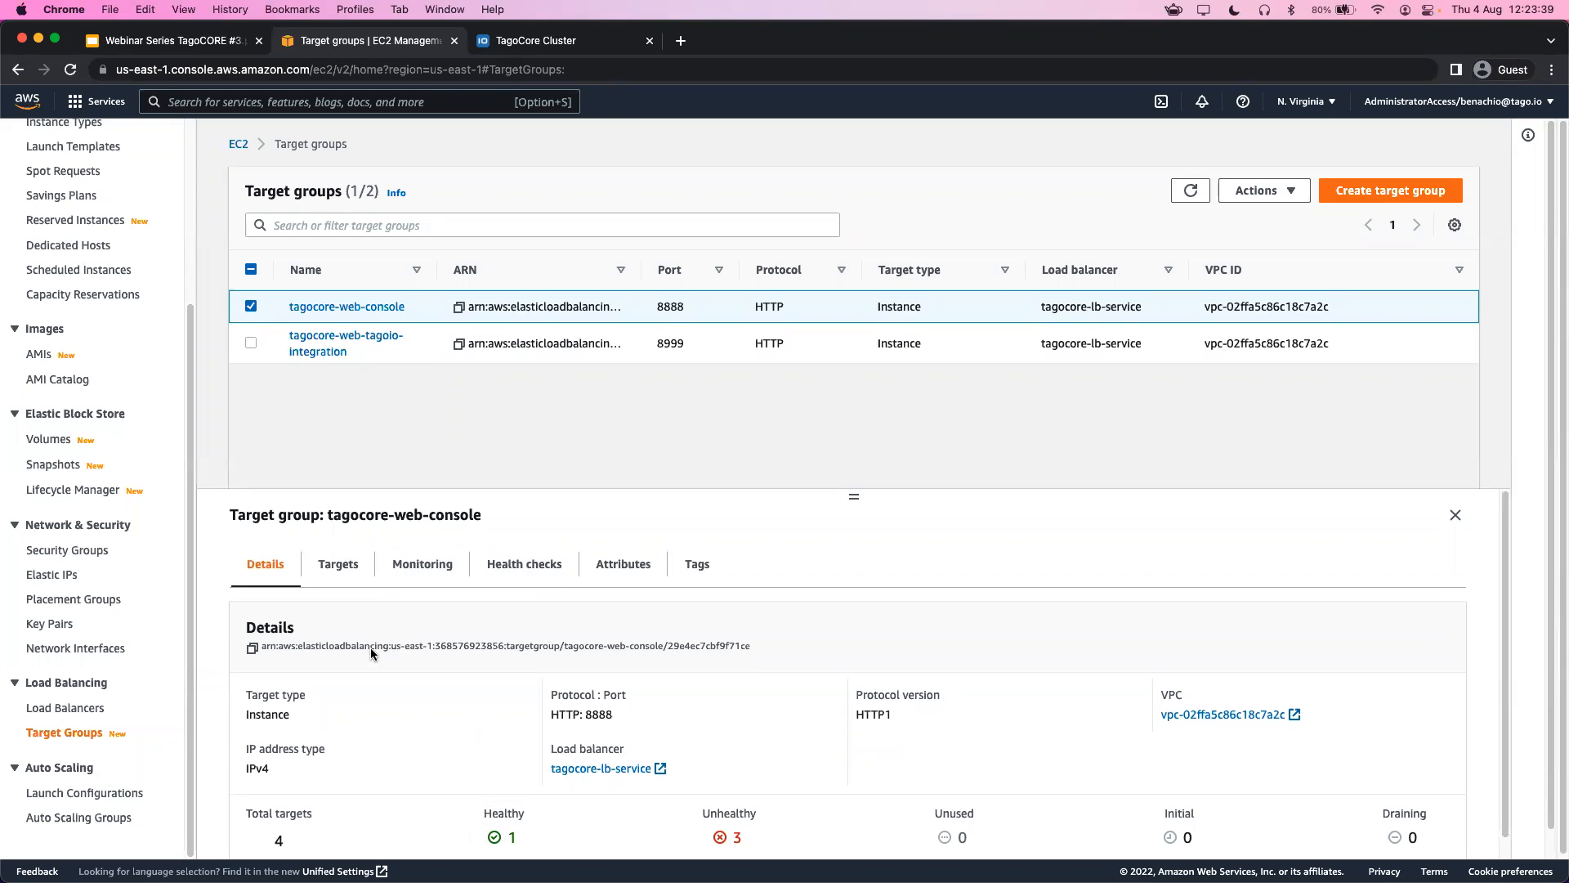
click(332, 570)
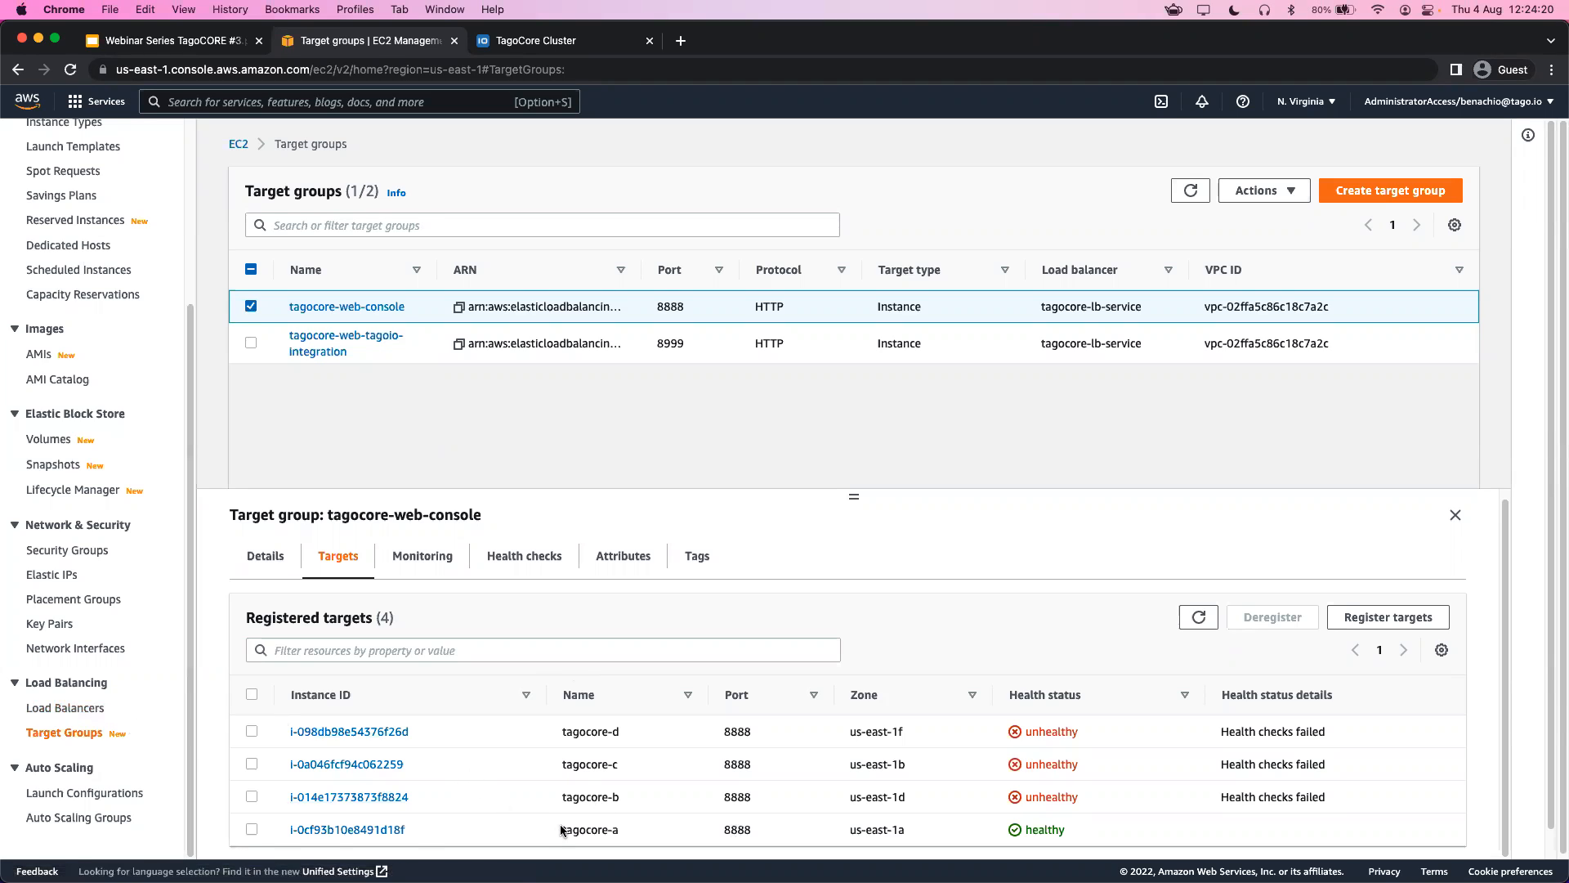
drag(562, 830, 910, 832)
click(911, 832)
Copy the DNS name of the tagocore-lb-service load balancer and open that address in a new browser tab.
click(50, 707)
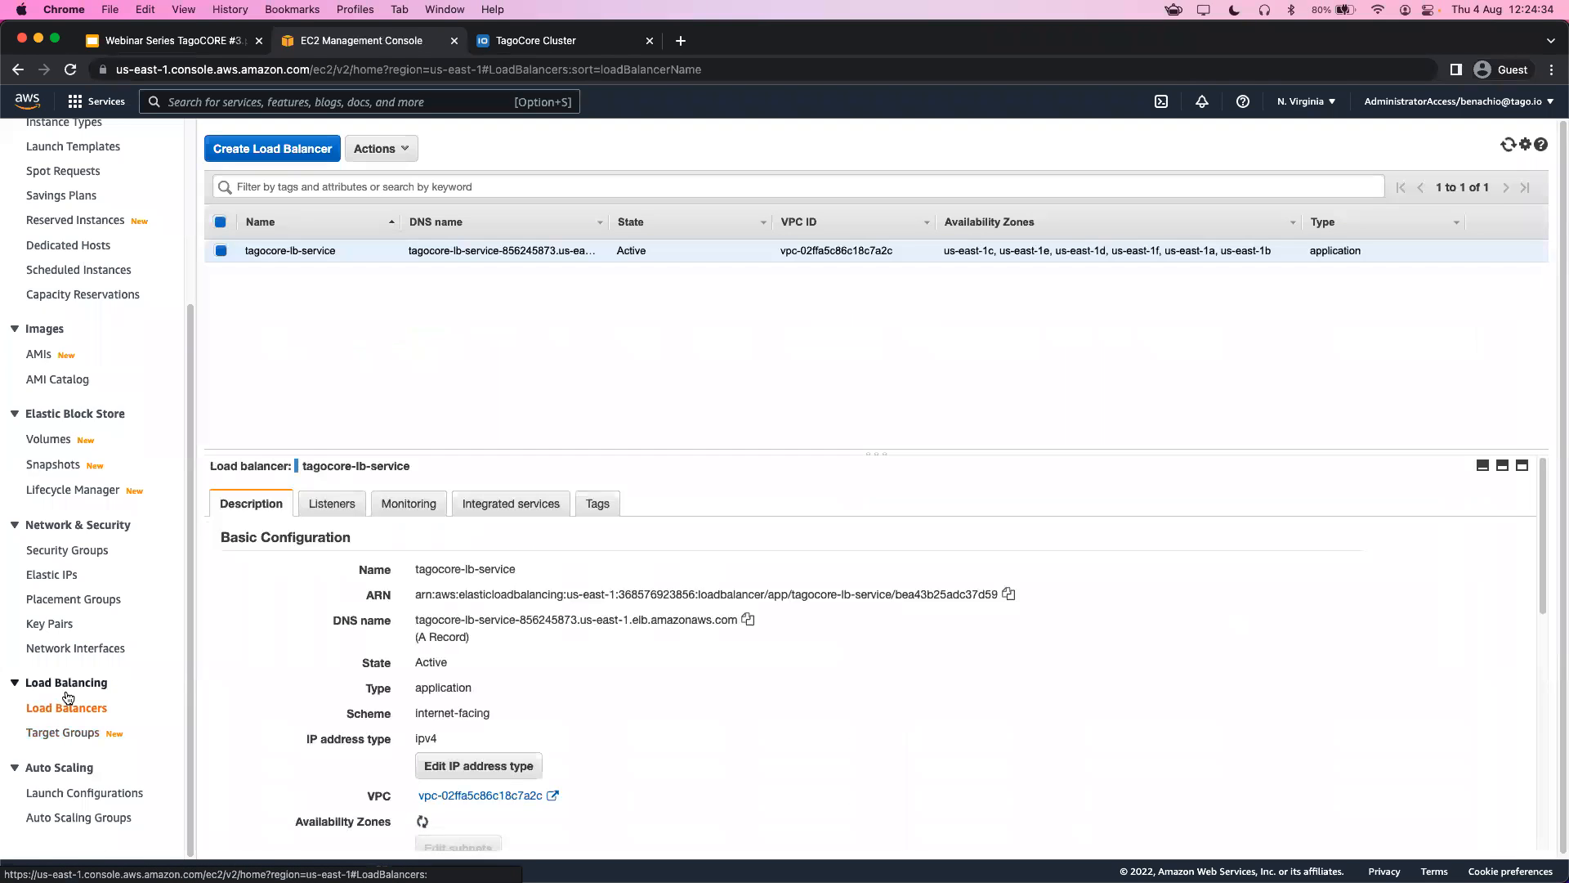
click(748, 620)
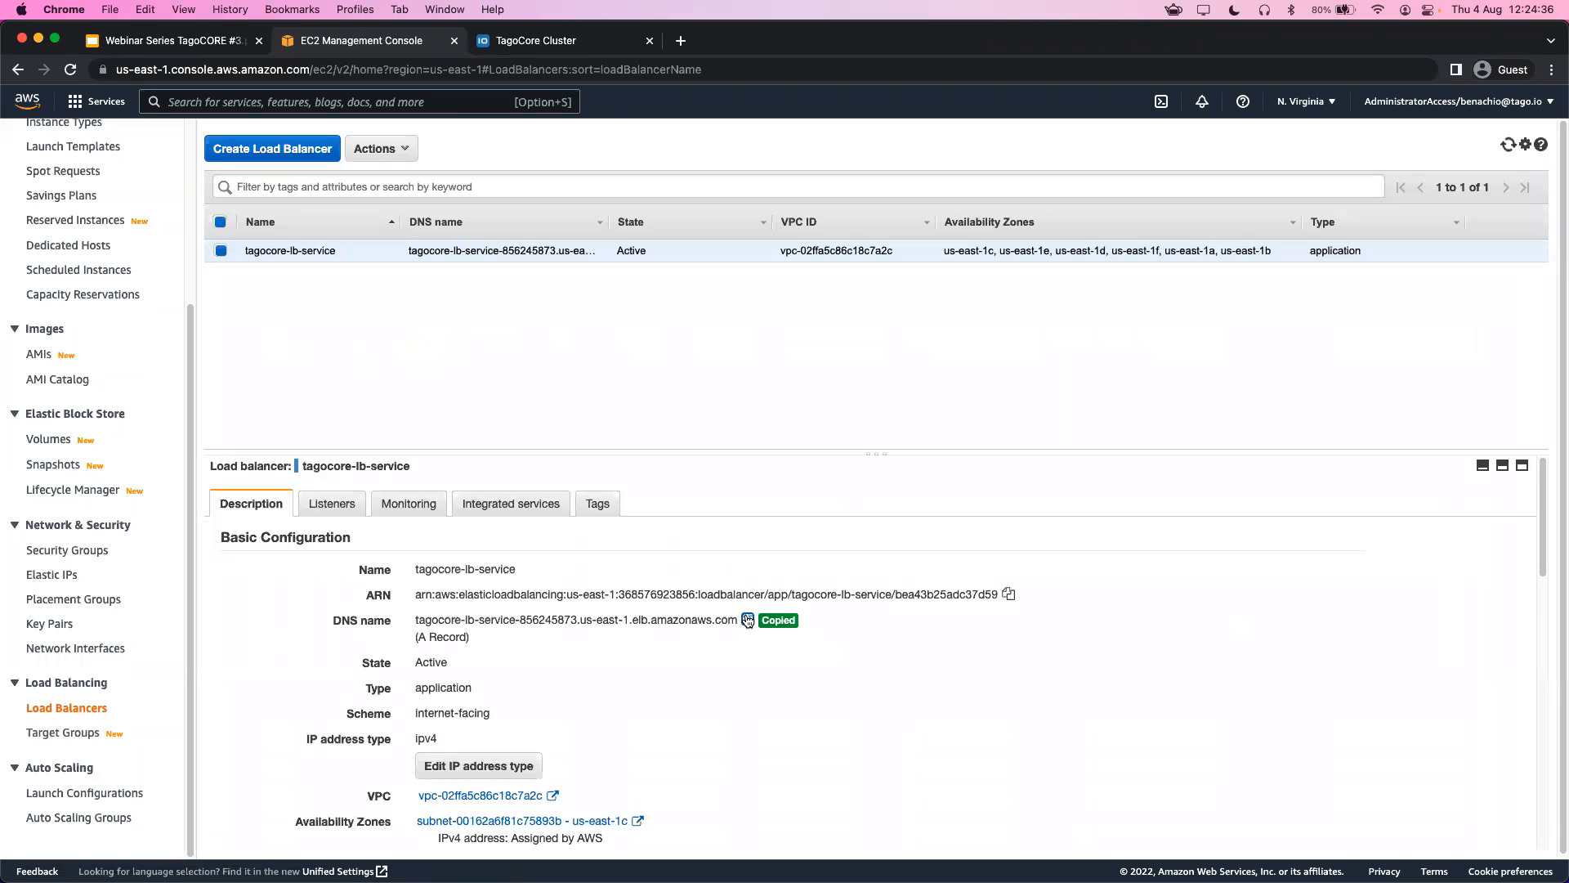
click(681, 40)
key(super+v)
key(Return)
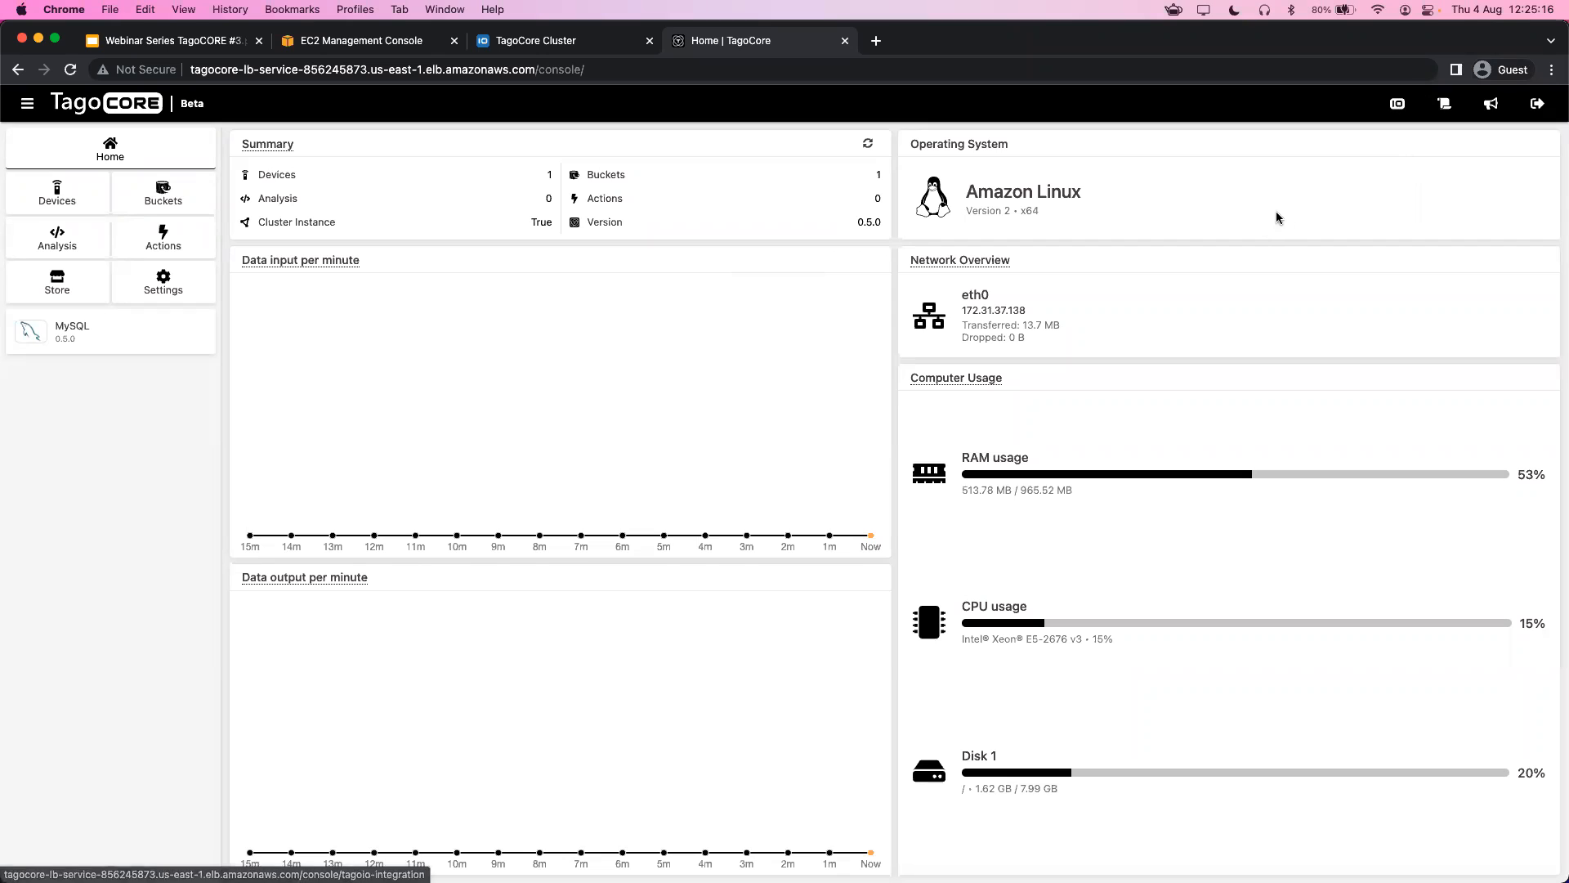
Open TagoCore's TagoIO Cloud Integration page and compare its instance details with the instance listed in Webinar cluster.
click(1398, 104)
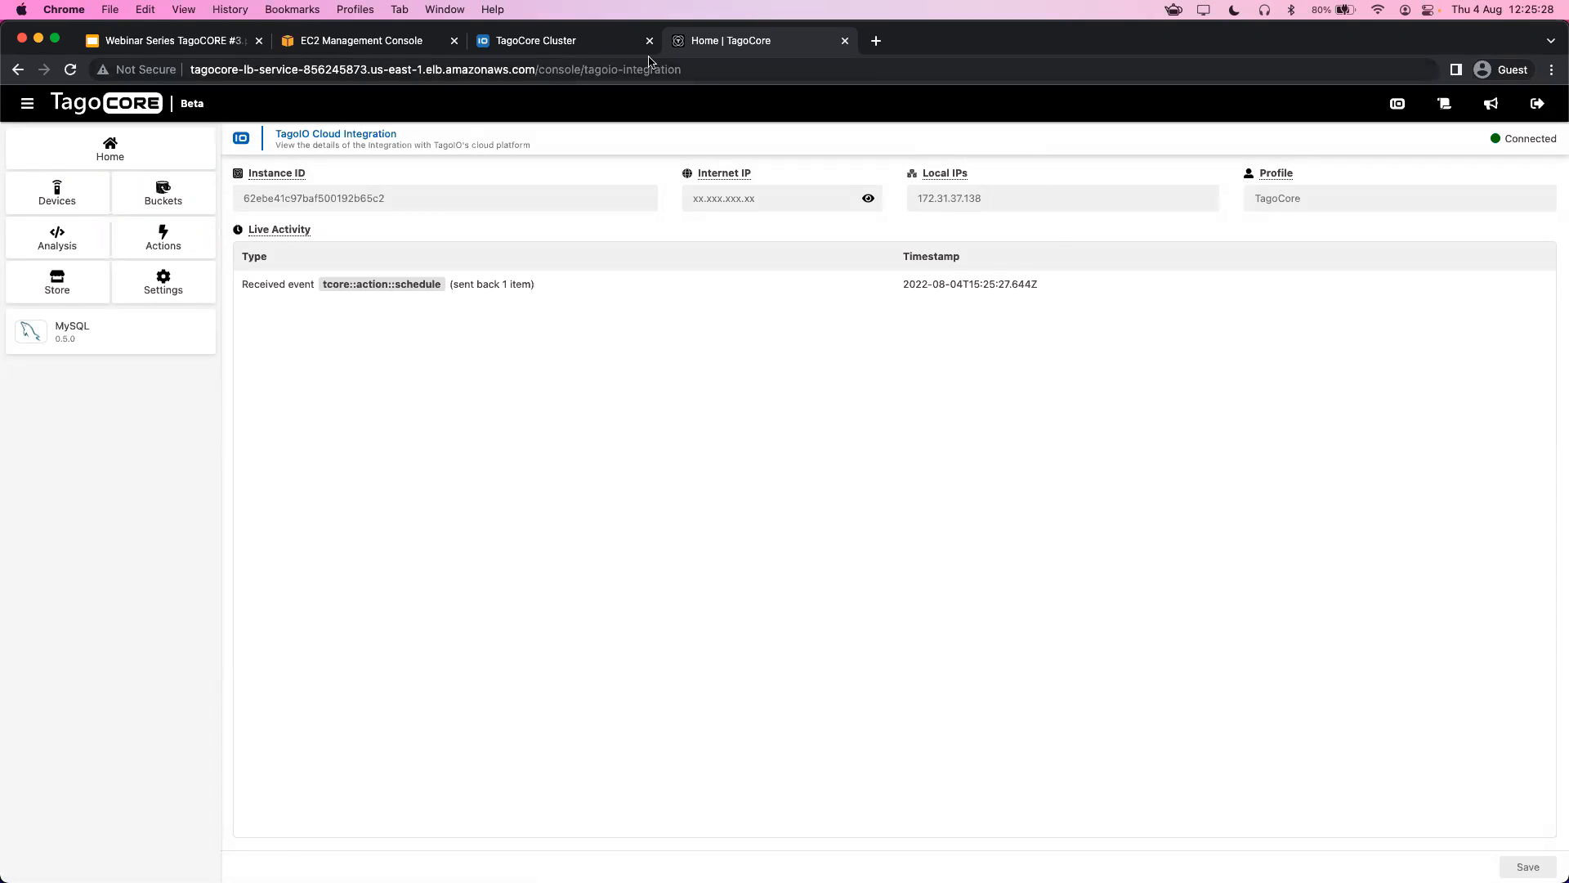
click(602, 46)
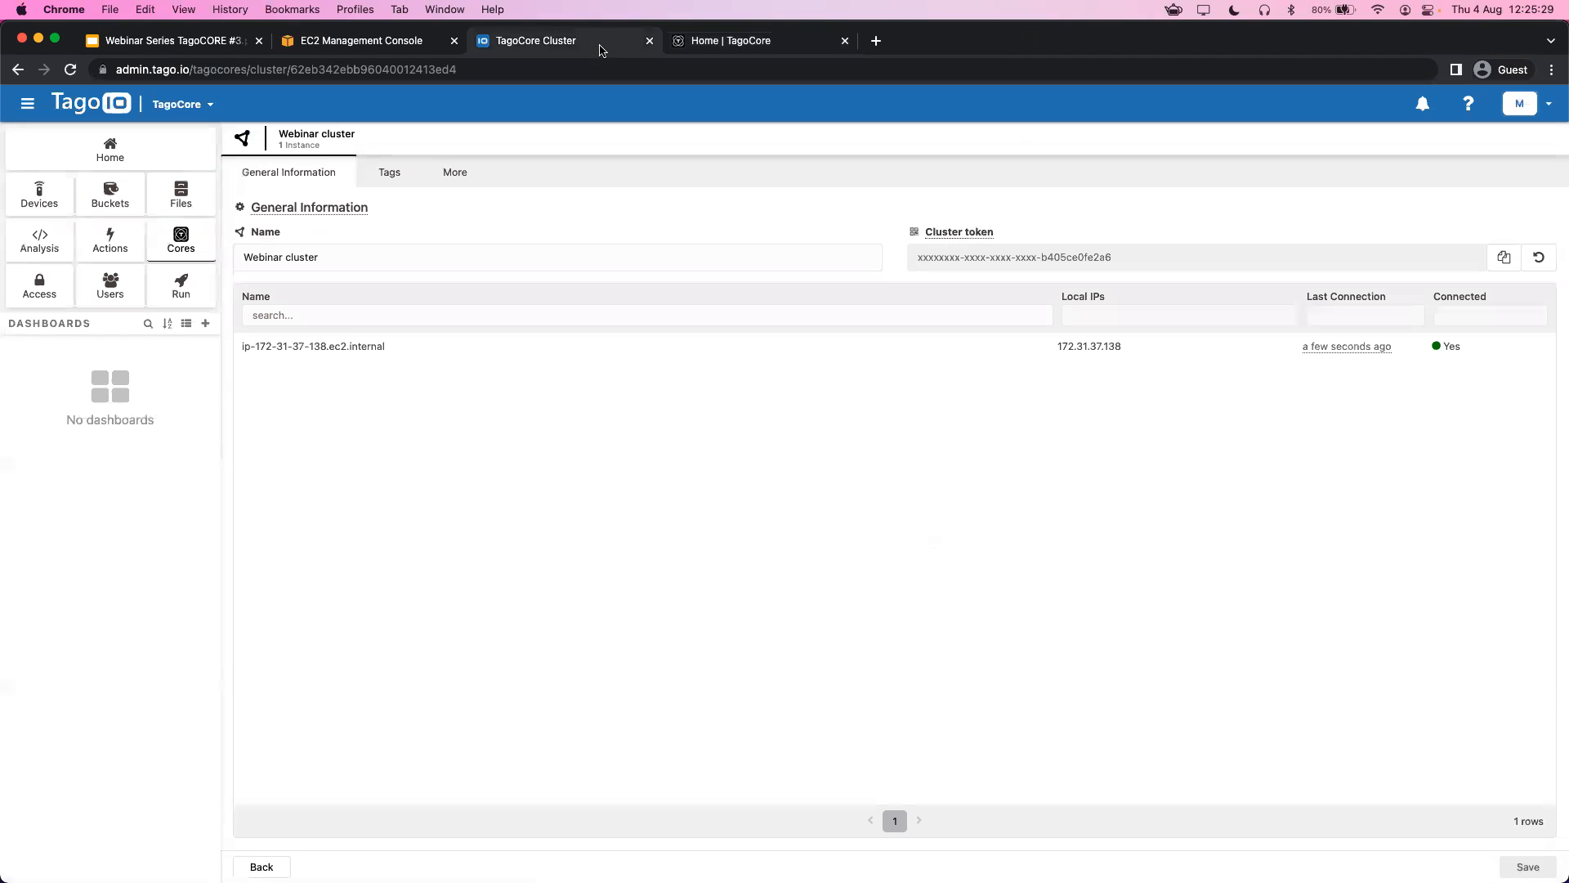
click(760, 46)
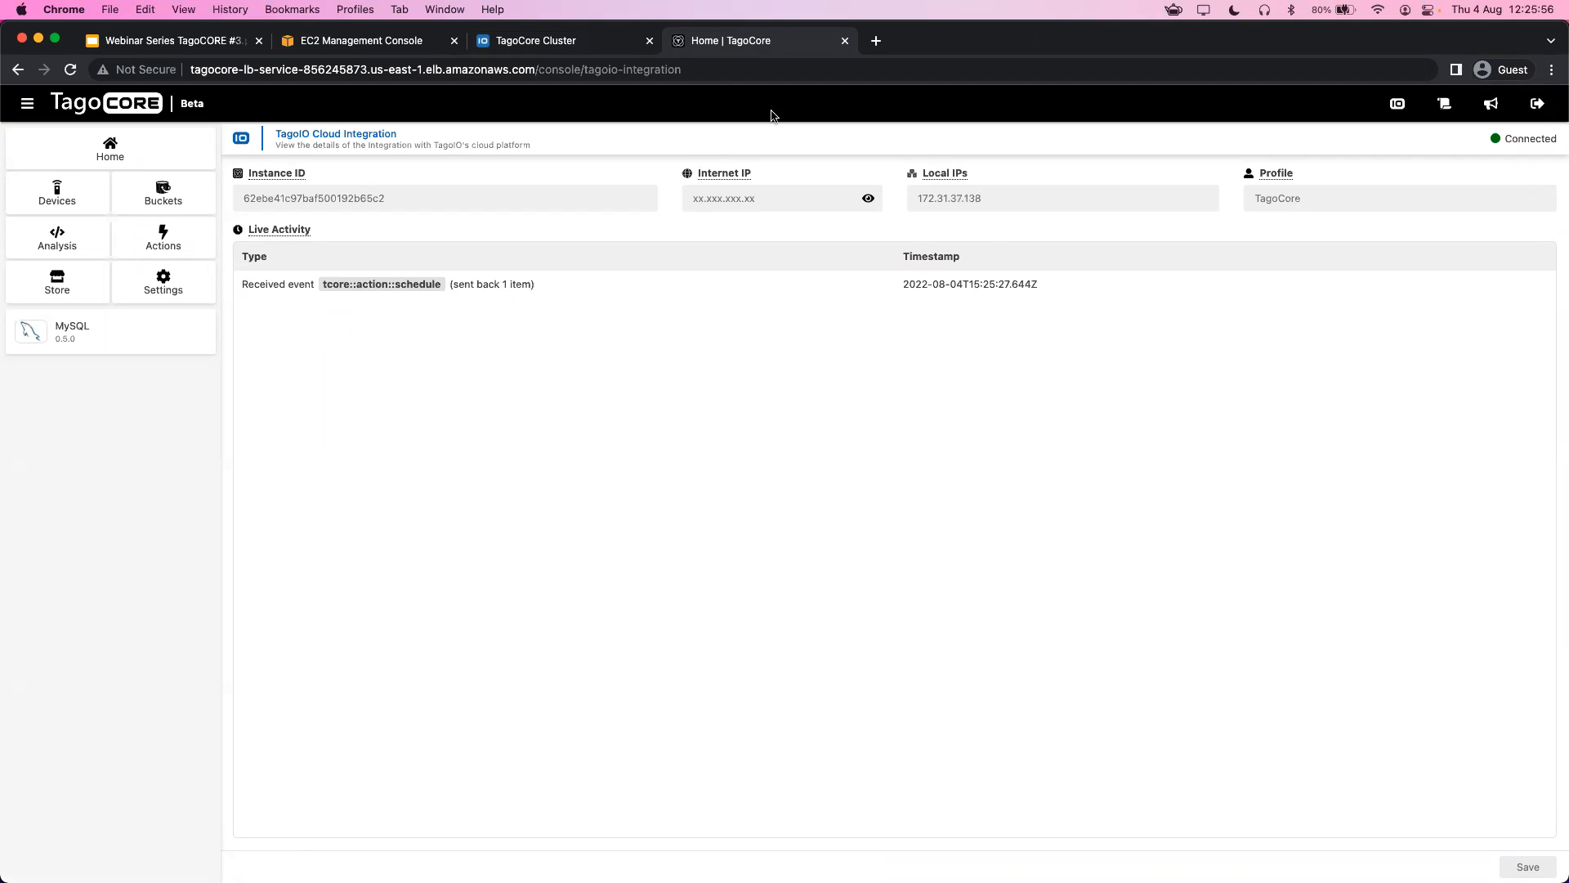
click(559, 49)
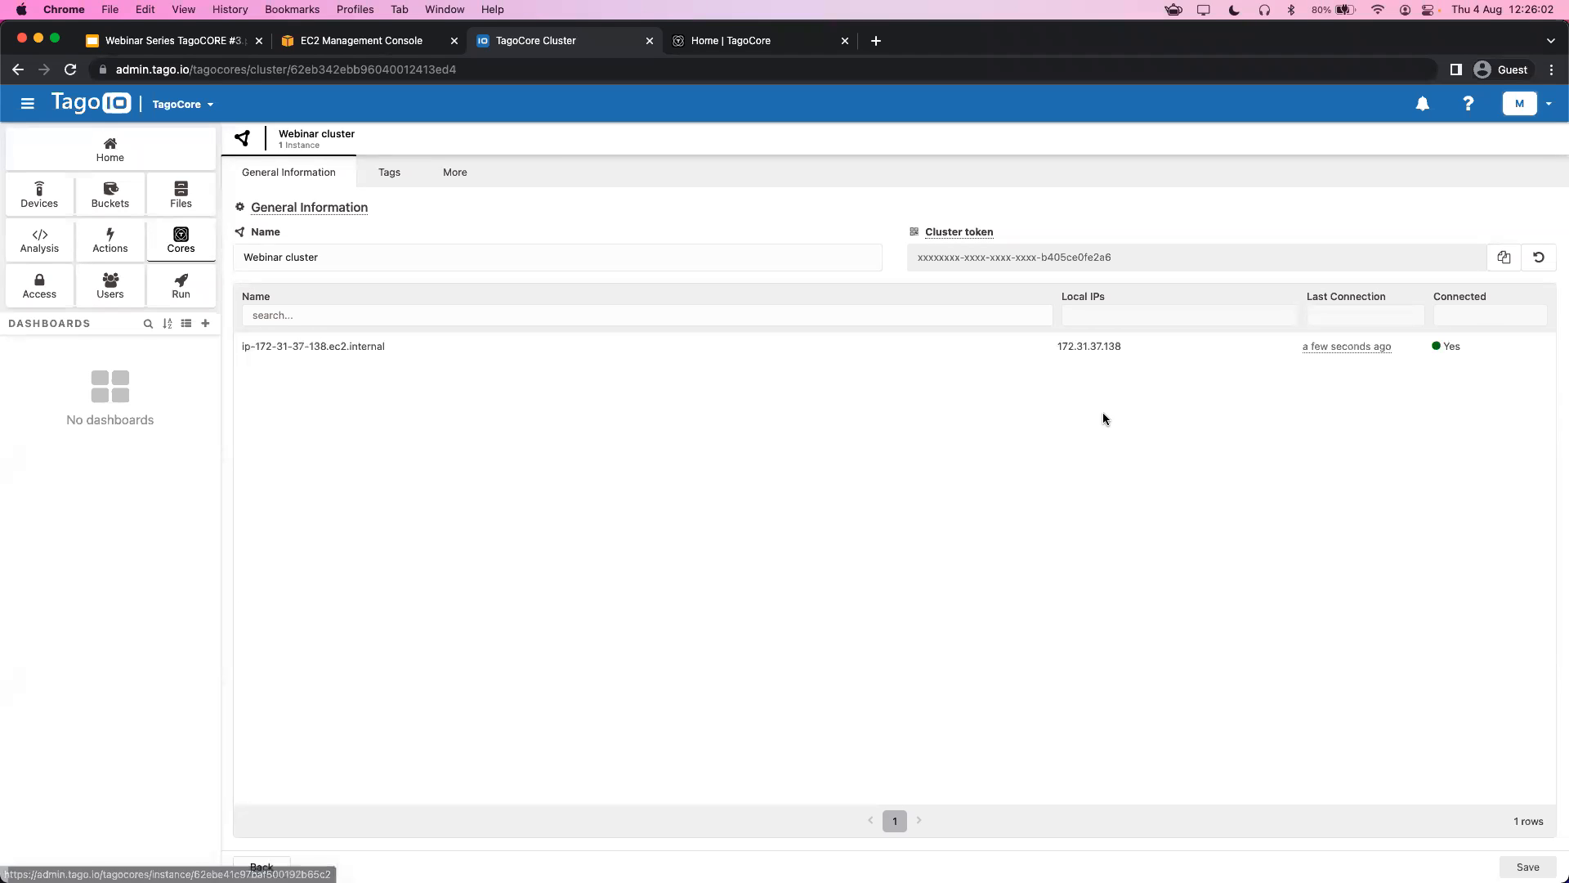
click(783, 42)
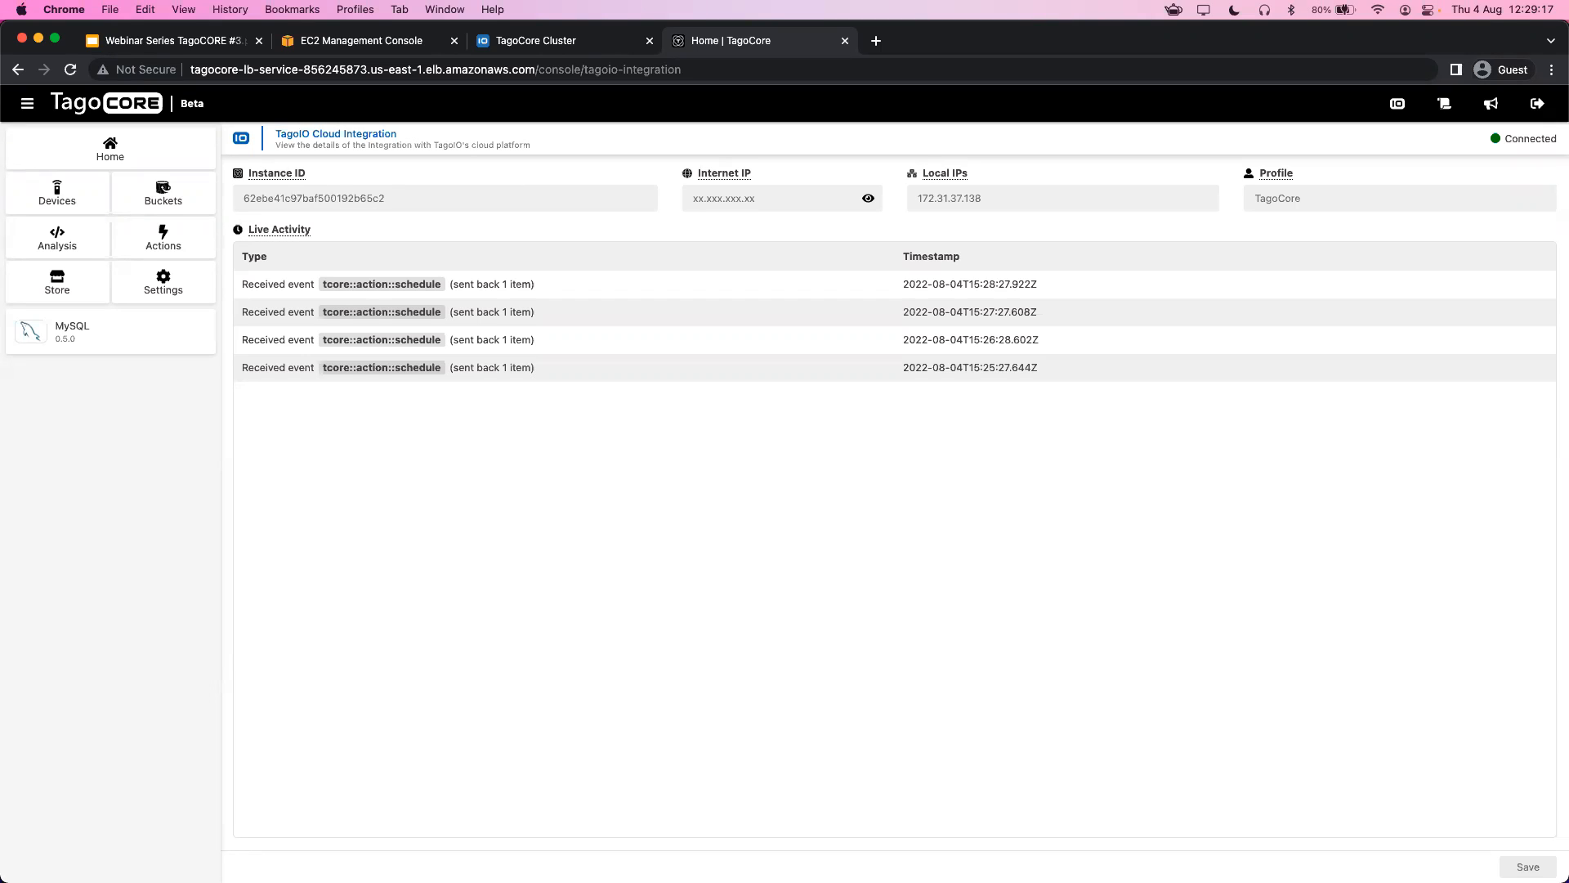
Switch to iTerm2, connect the middle upper pane to the server with ssh tagocore-b and clear the pane.
key(super+Tab)
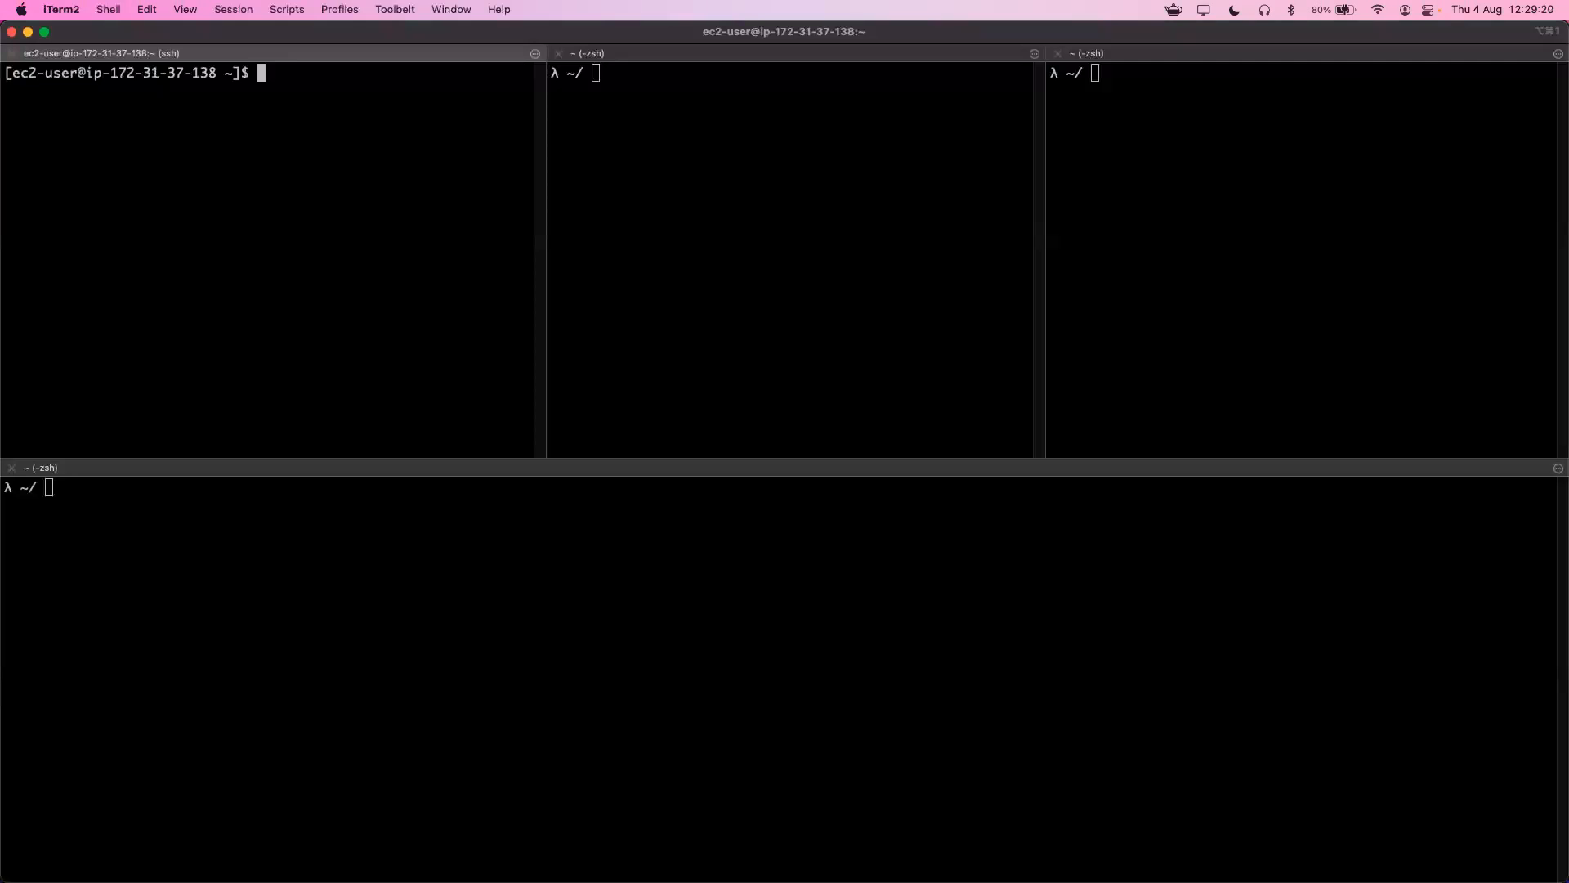
click(678, 329)
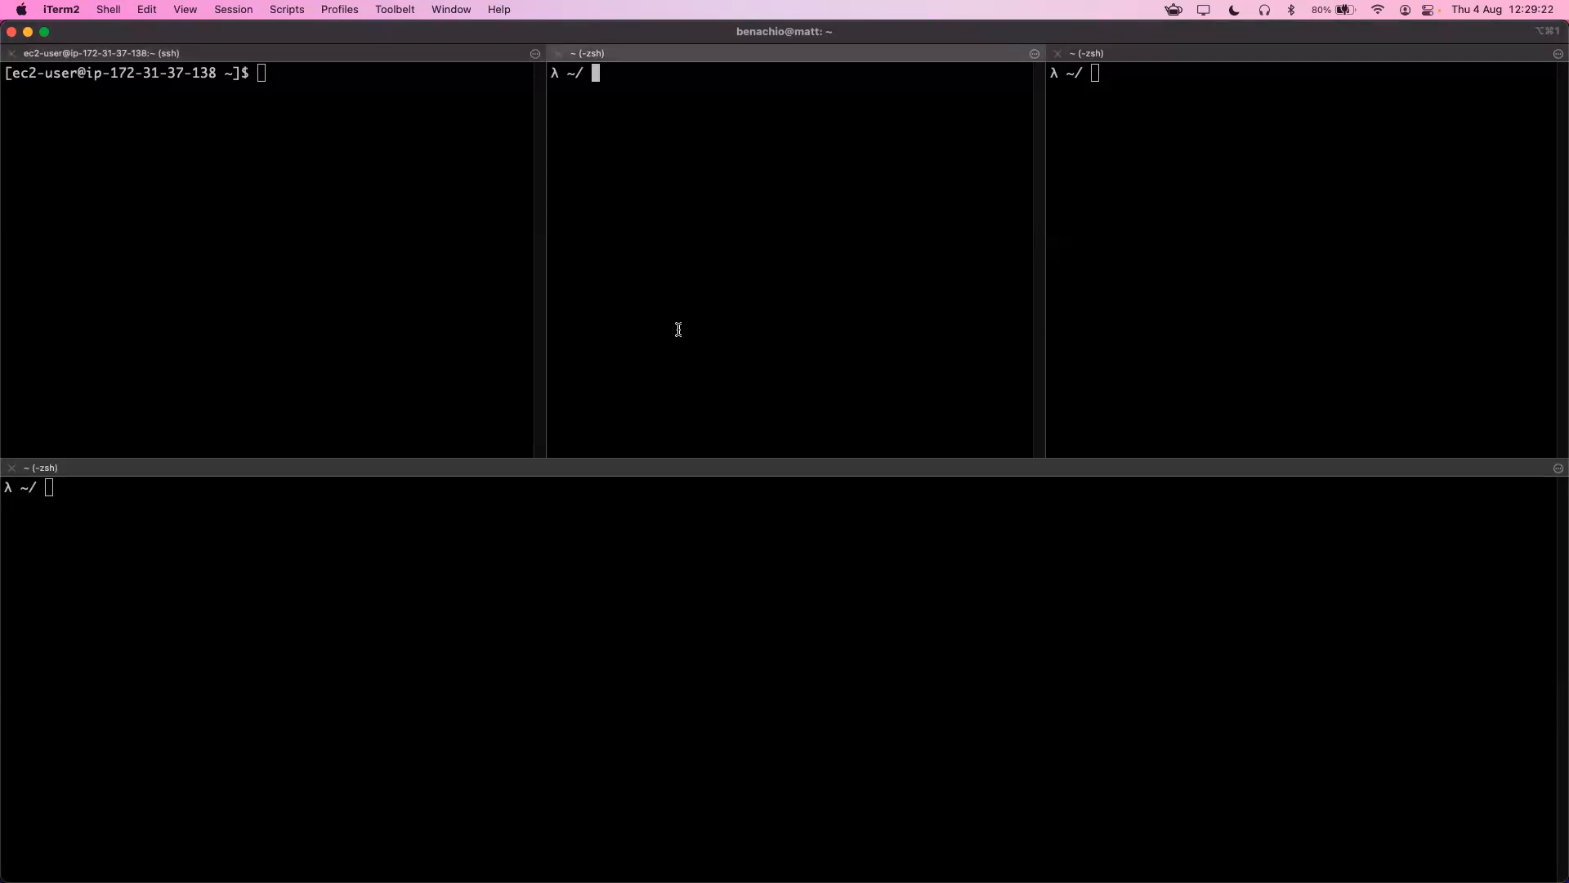
text(ssh tagocore-b)
key(Return)
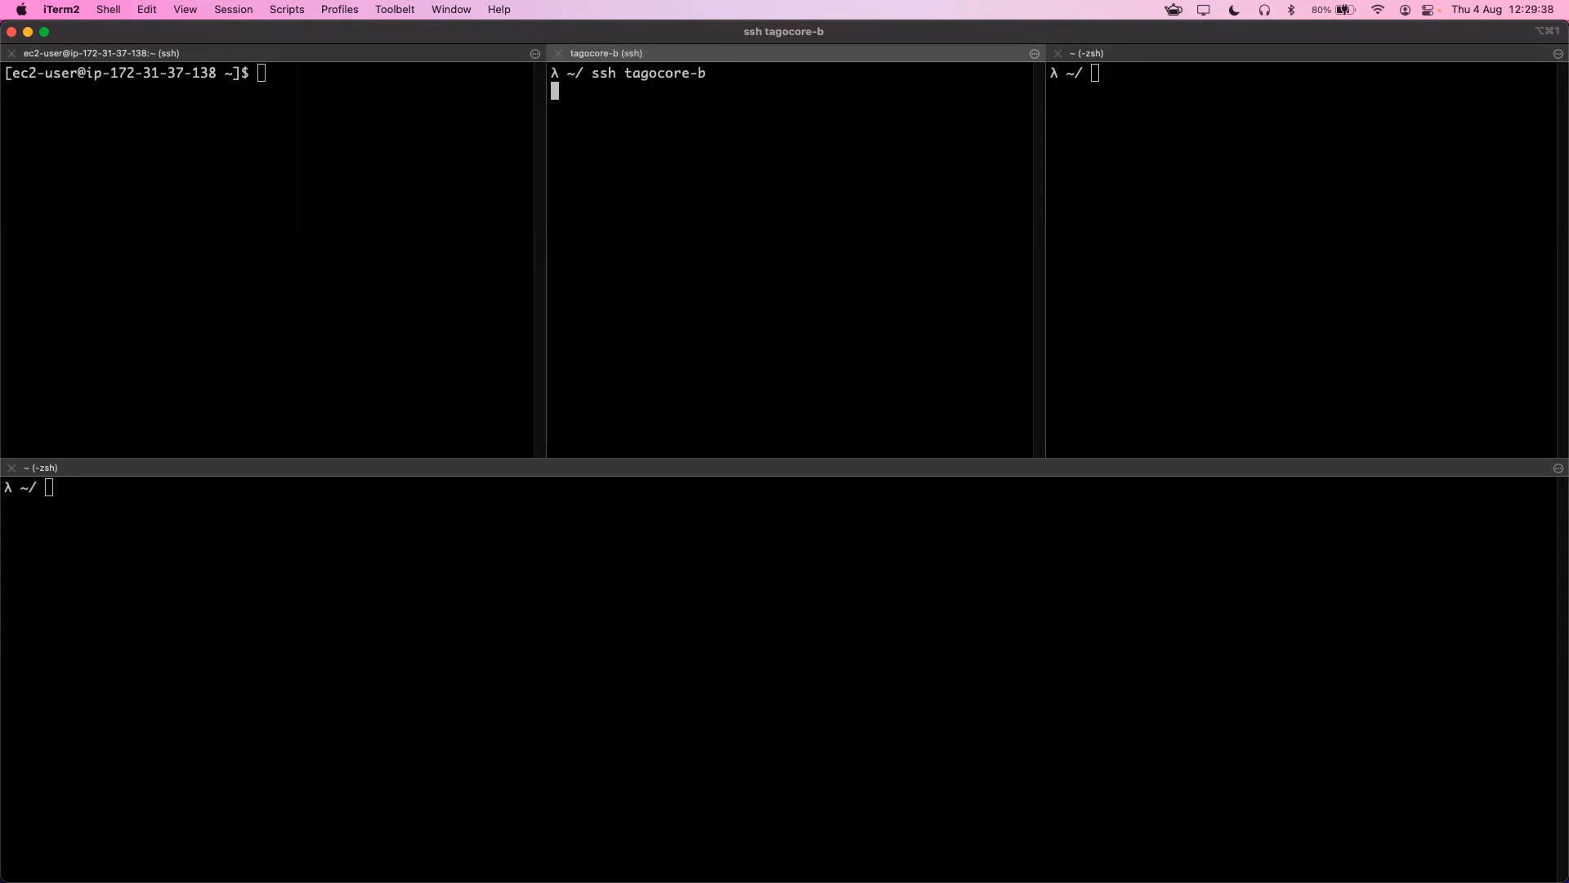
key(ctrl+l)
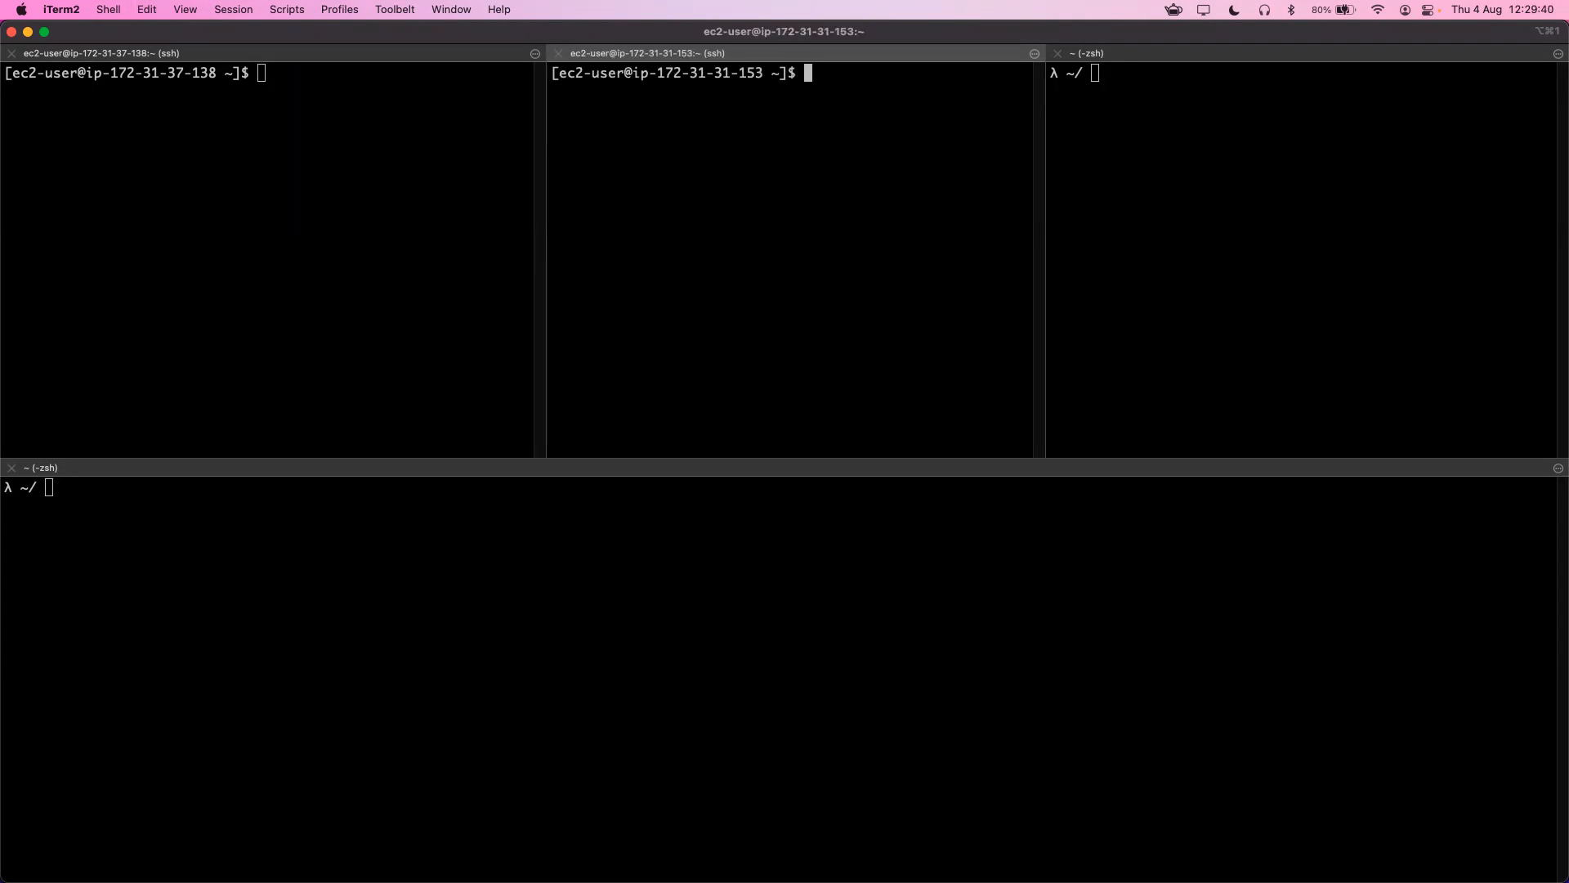
List the files on tagocore-b, check the TagoCore server with ./tagocore status and clear the pane.
text(ls)
key(Return)
text(./tagocore status)
key(Return)
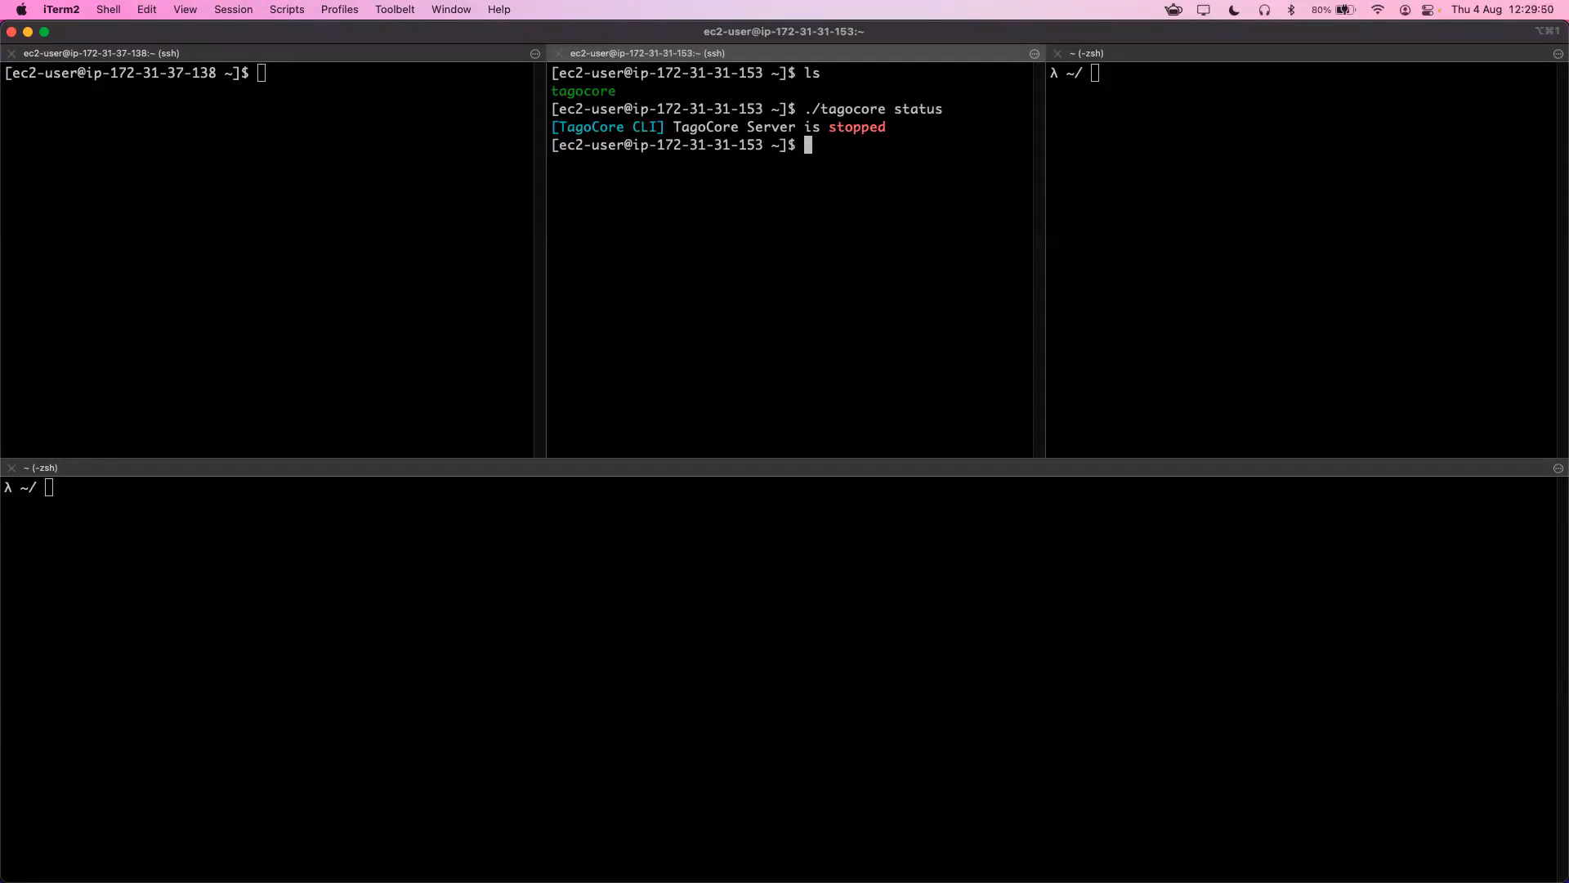
key(ctrl+l)
Start TagoCore on tagocore-b using ./tagocore start --cluster with the cluster token copied from Webinar cluster in Chrome.
text(./t)
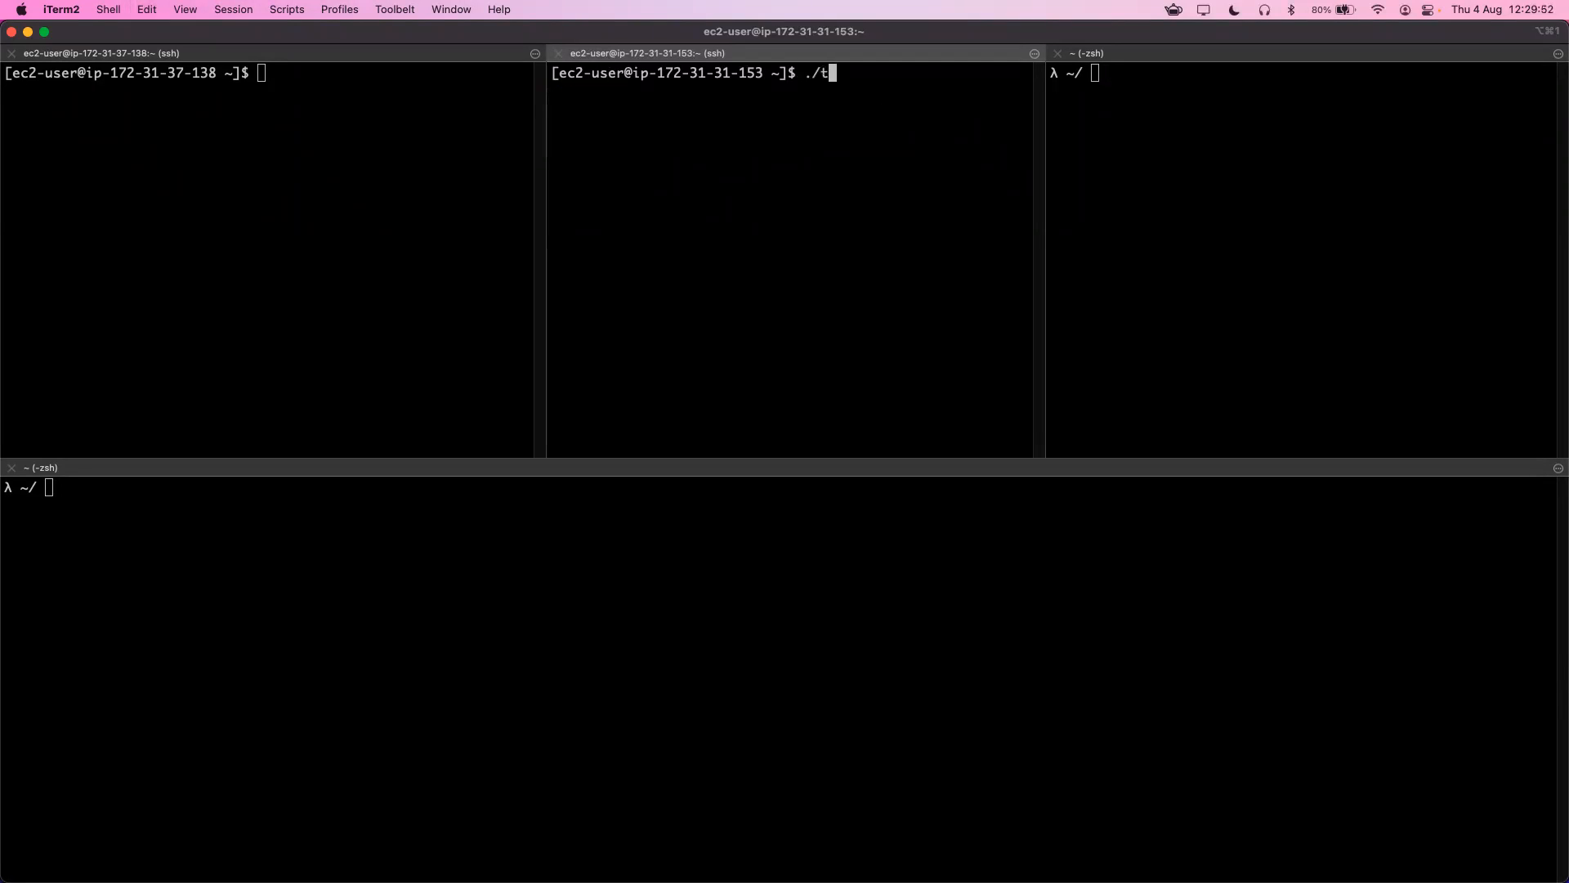
text(agocore start --cluster)
key(Return)
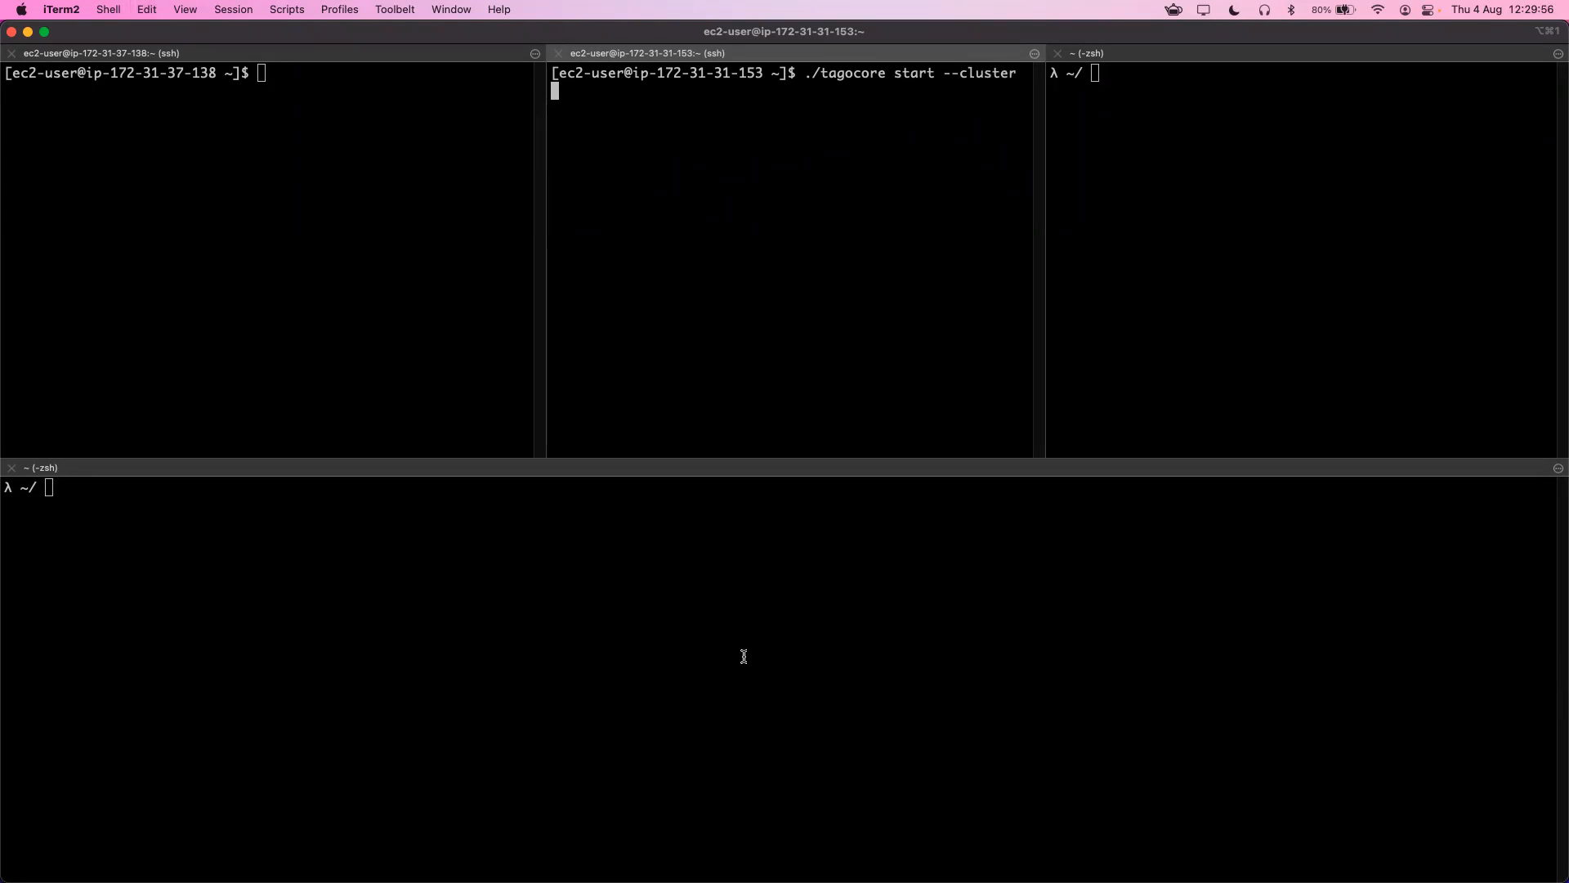
key(super+Tab)
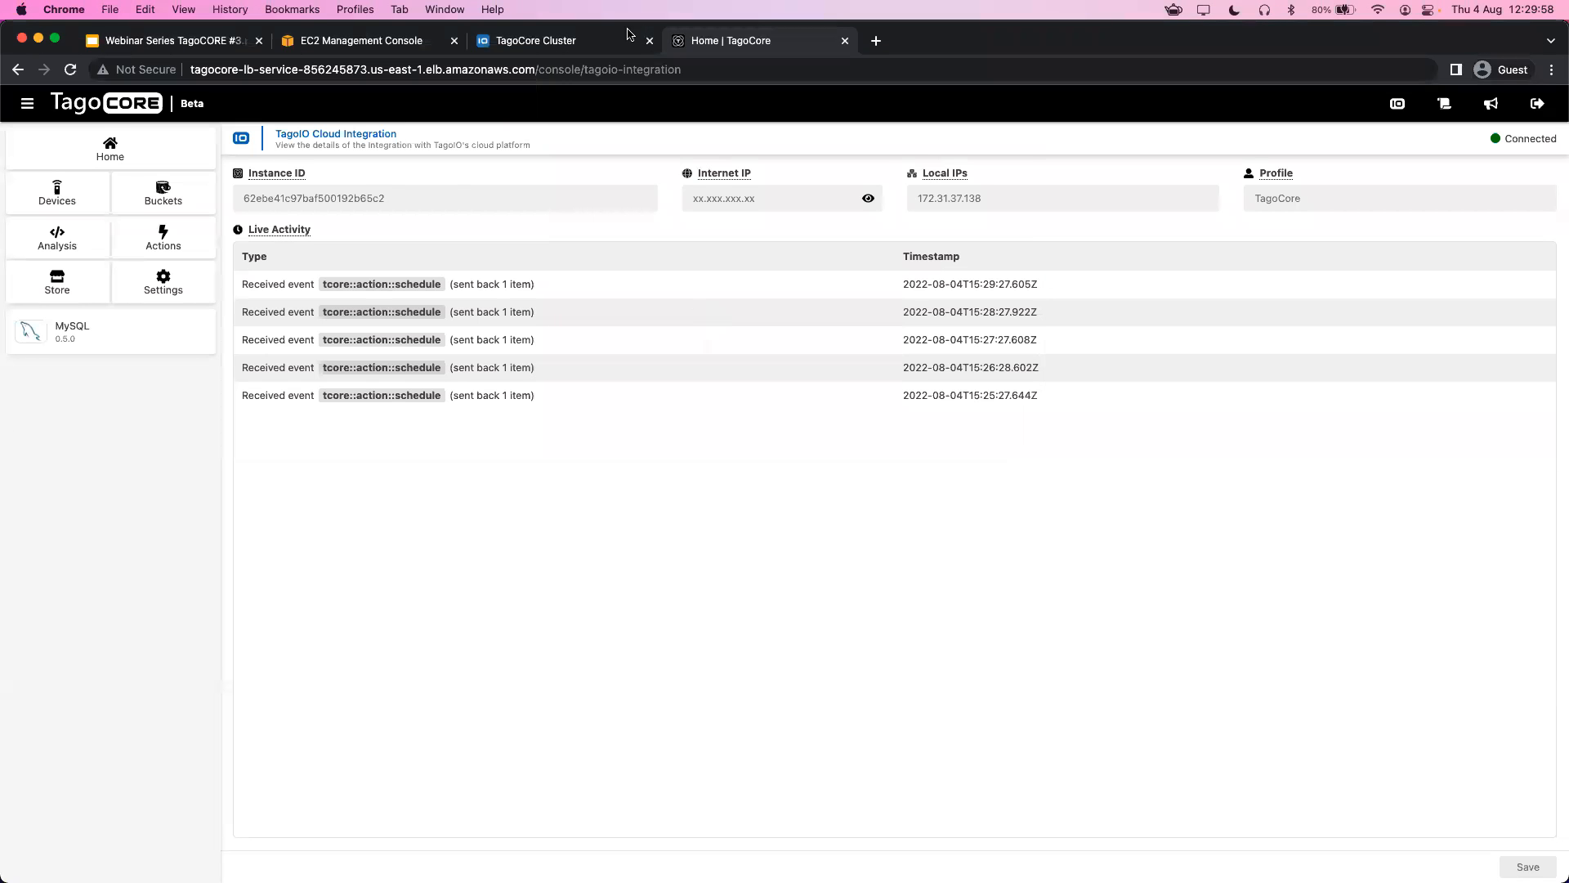
click(572, 42)
click(1504, 256)
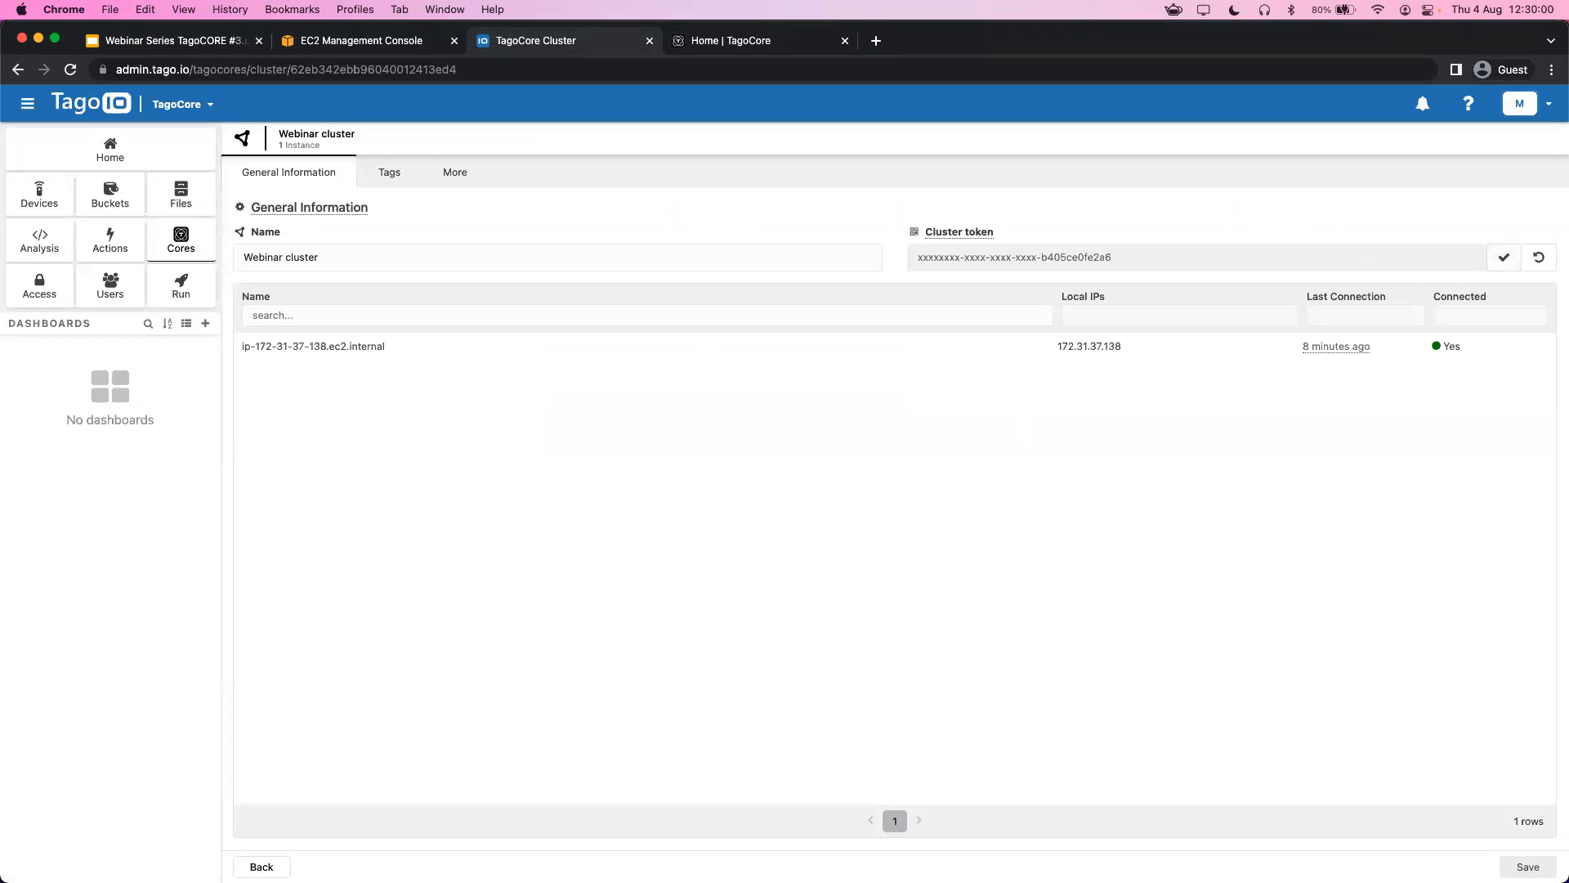
key(super+Tab)
key(super+Tab)
key(super+Tab)
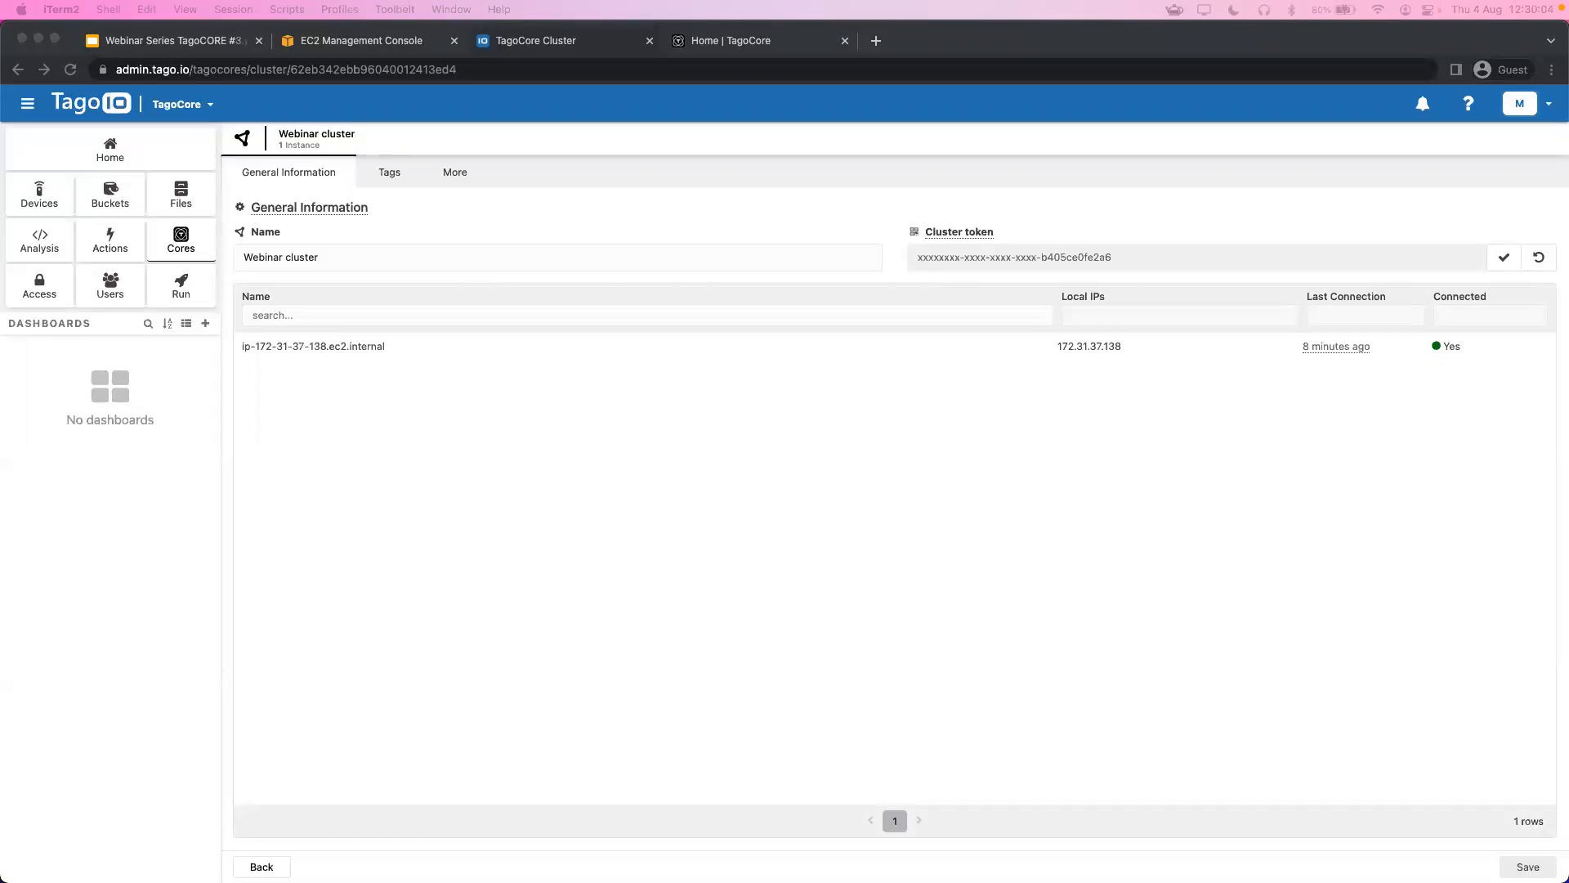
key(alt+space)
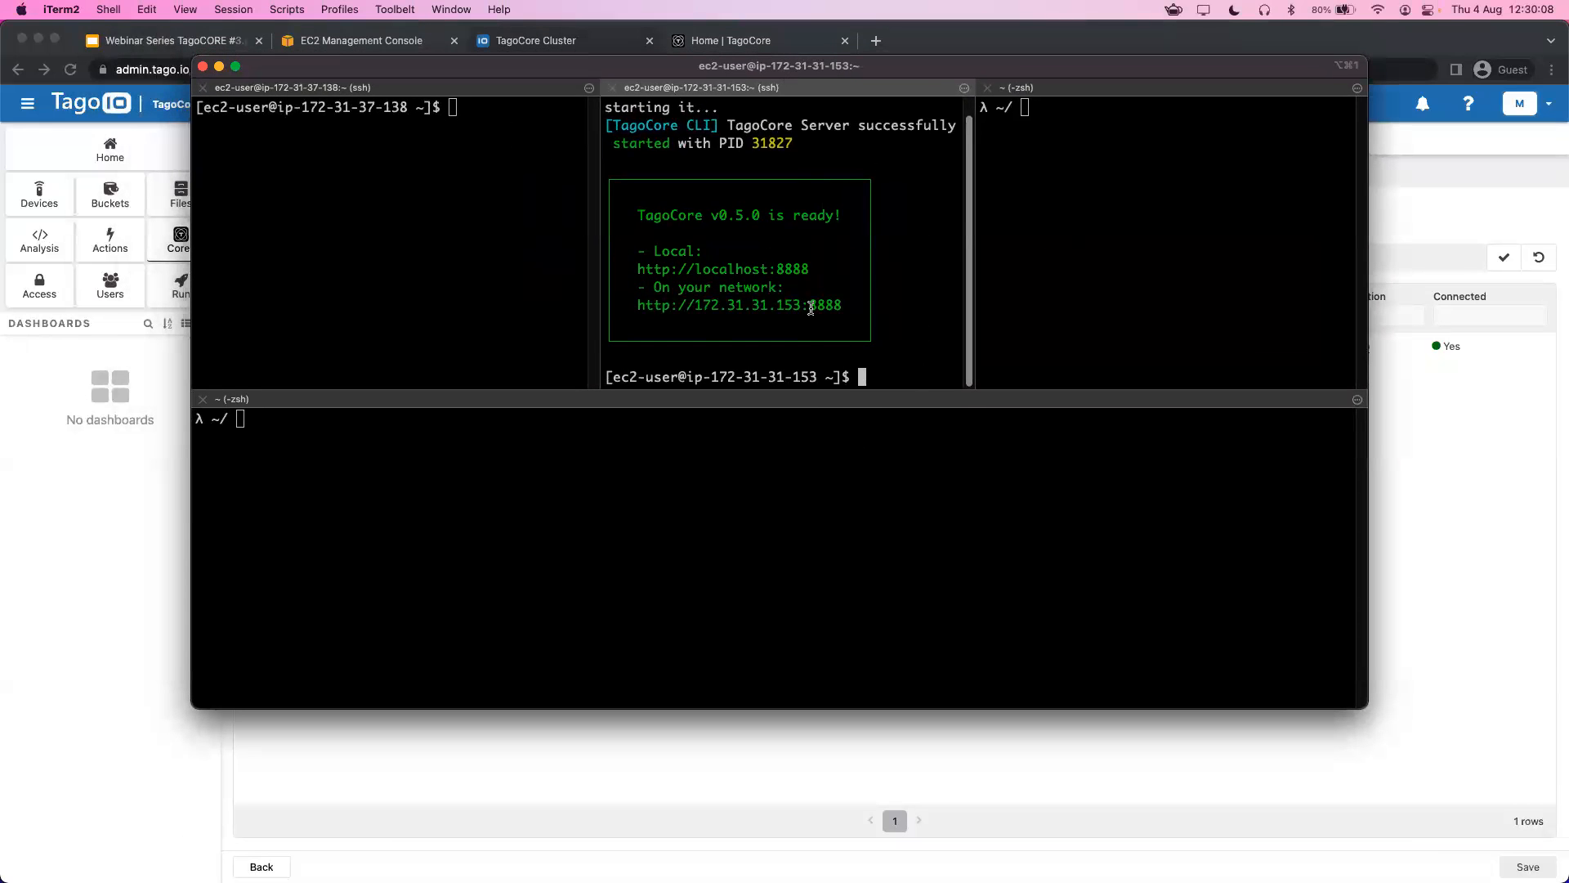
Recheck the TagoCore server on tagocore-b with ./tagocore status and clear the terminal pane.
text(./tagocore status)
key(Return)
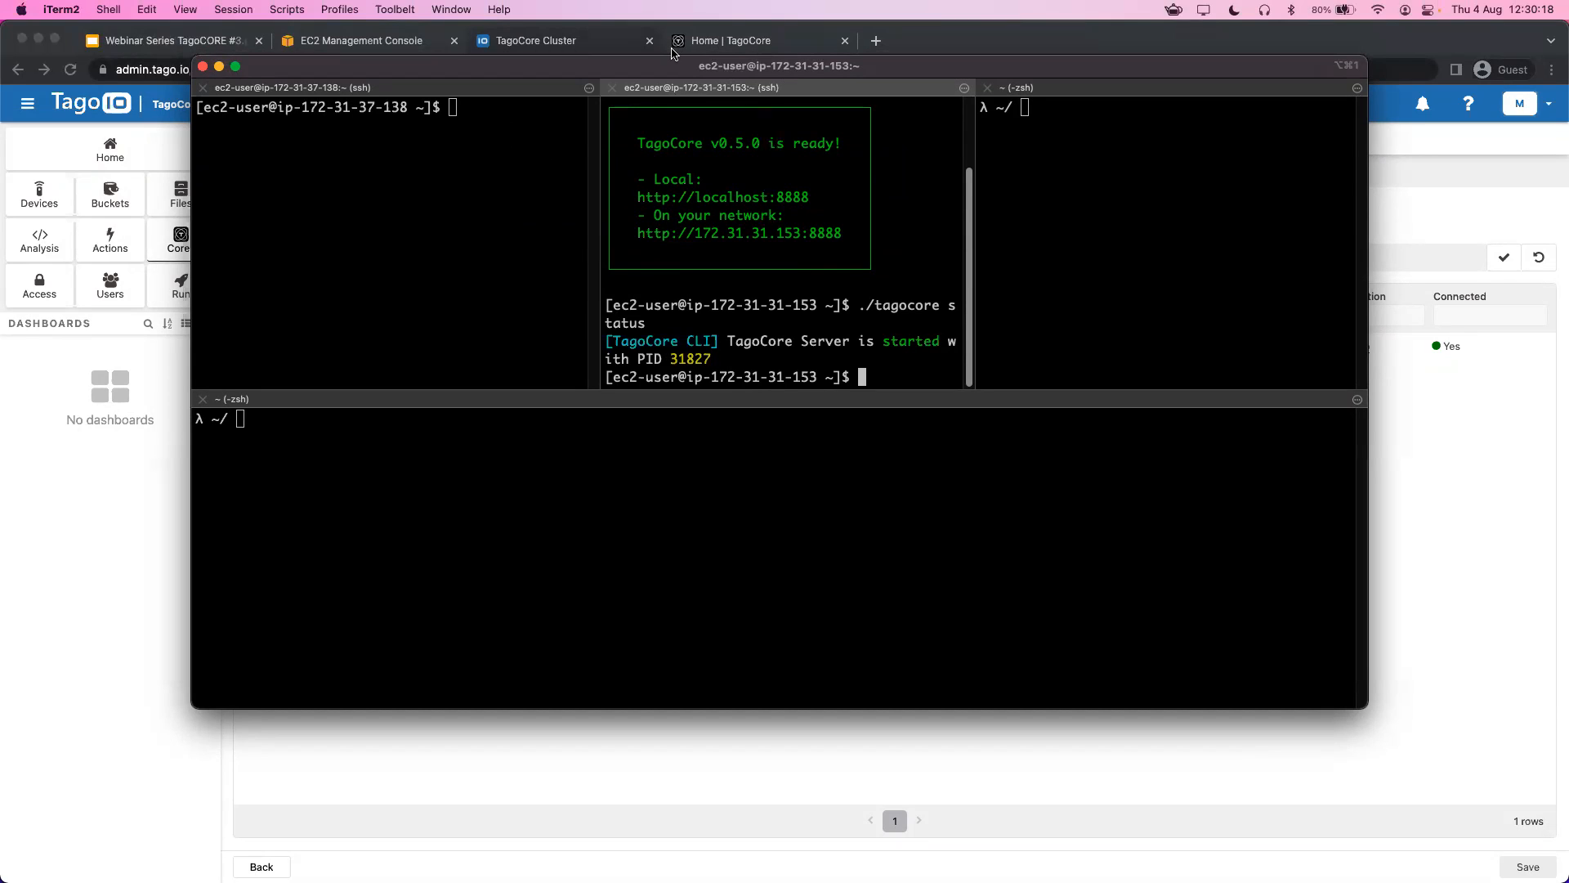
key(super+k)
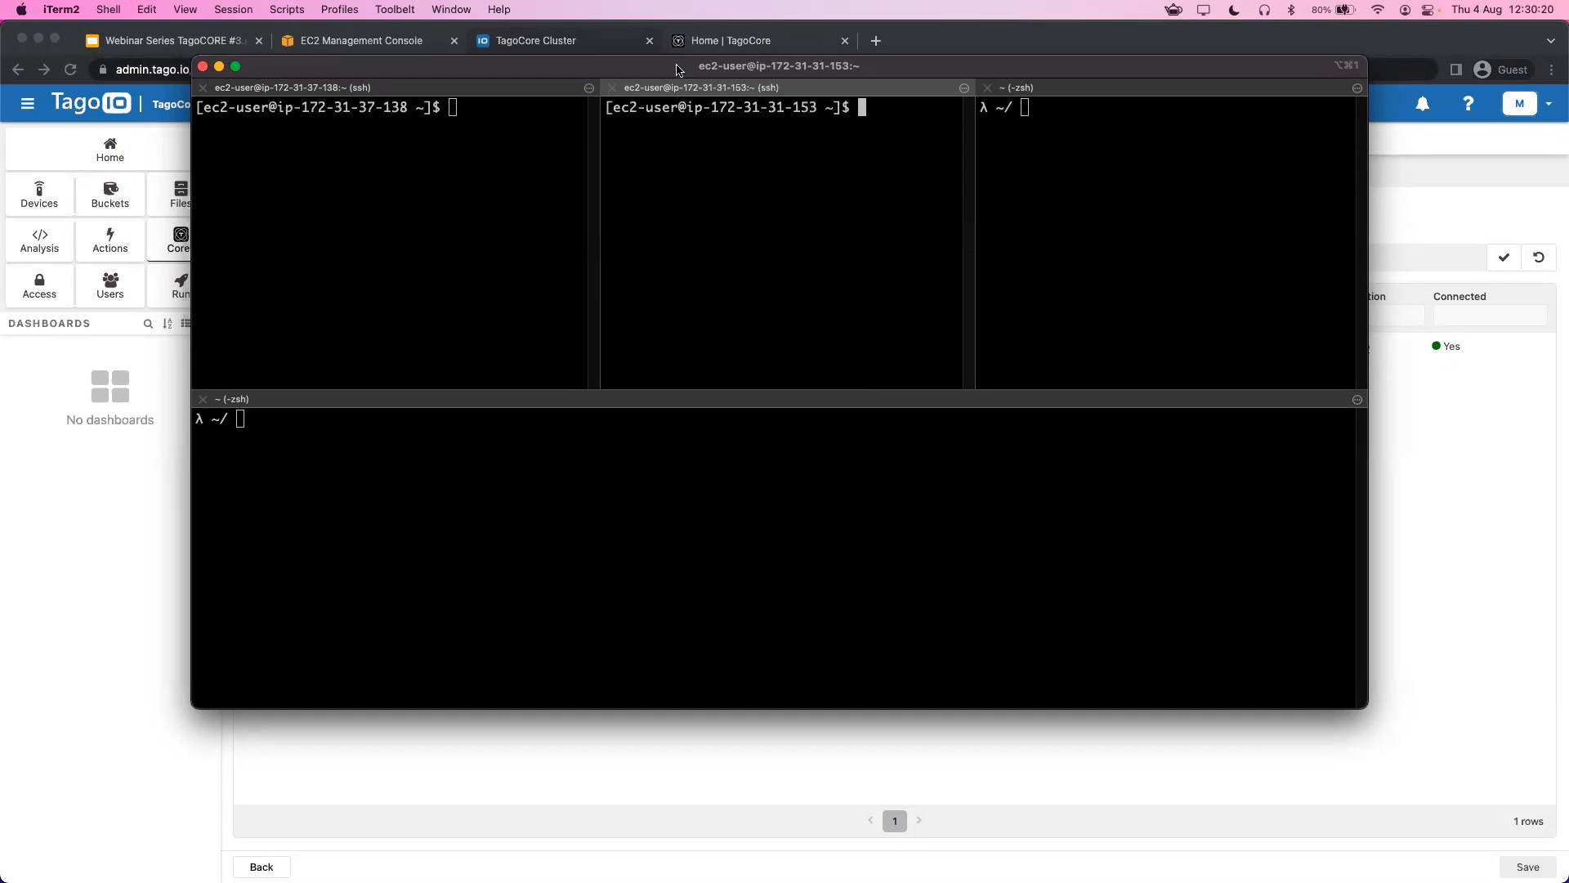
Return to Webinar cluster in Chrome and reload it to check the connections of its TagoCore instances.
drag(676, 69, 648, 122)
click(554, 52)
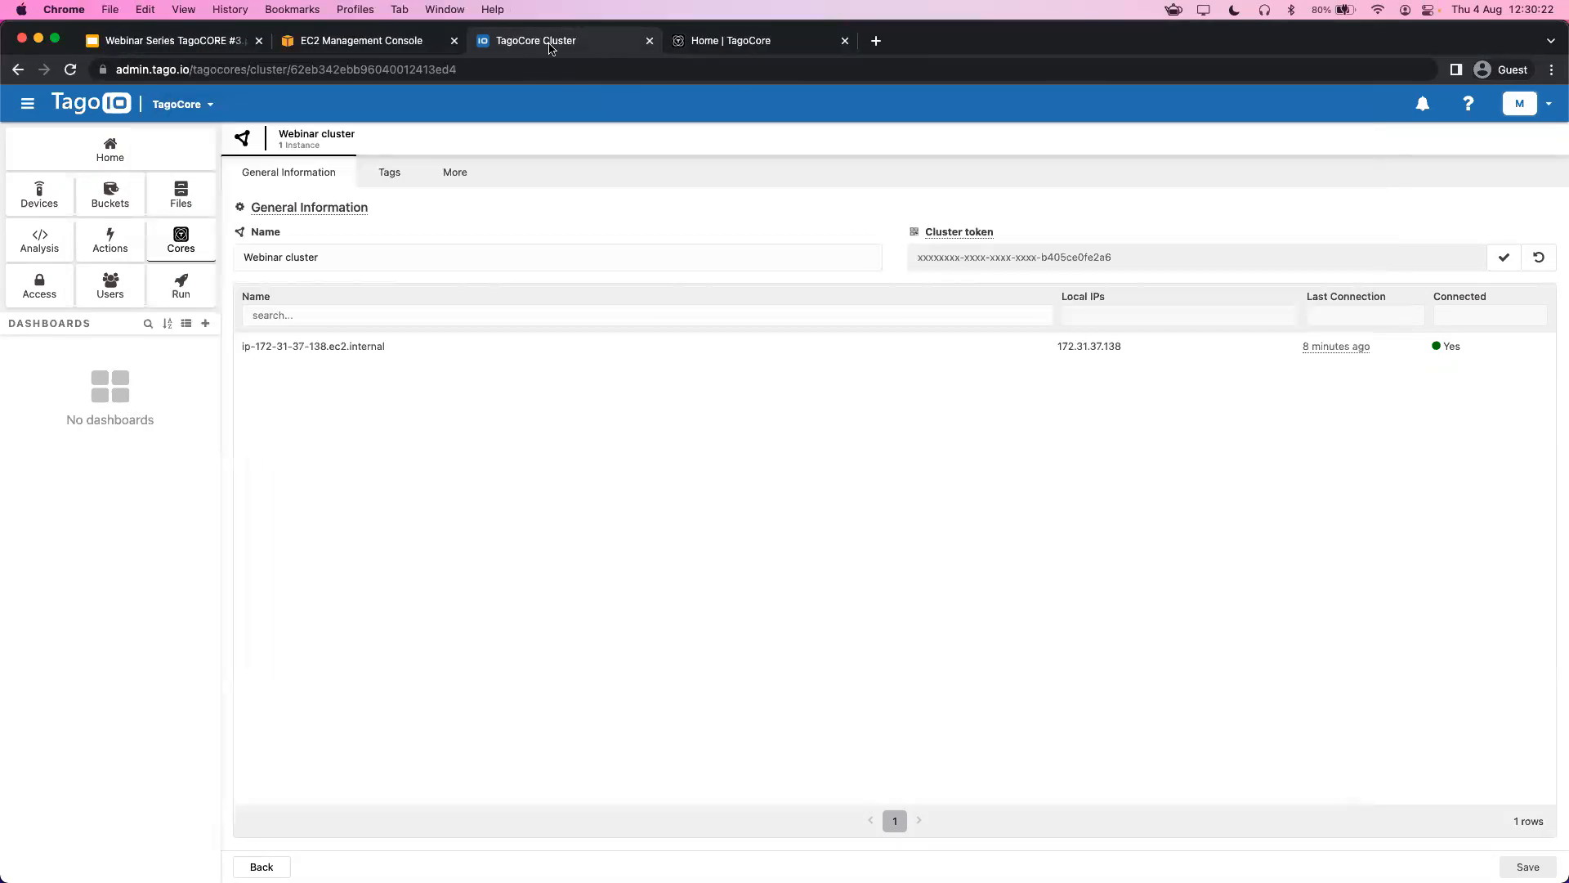
key(super+r)
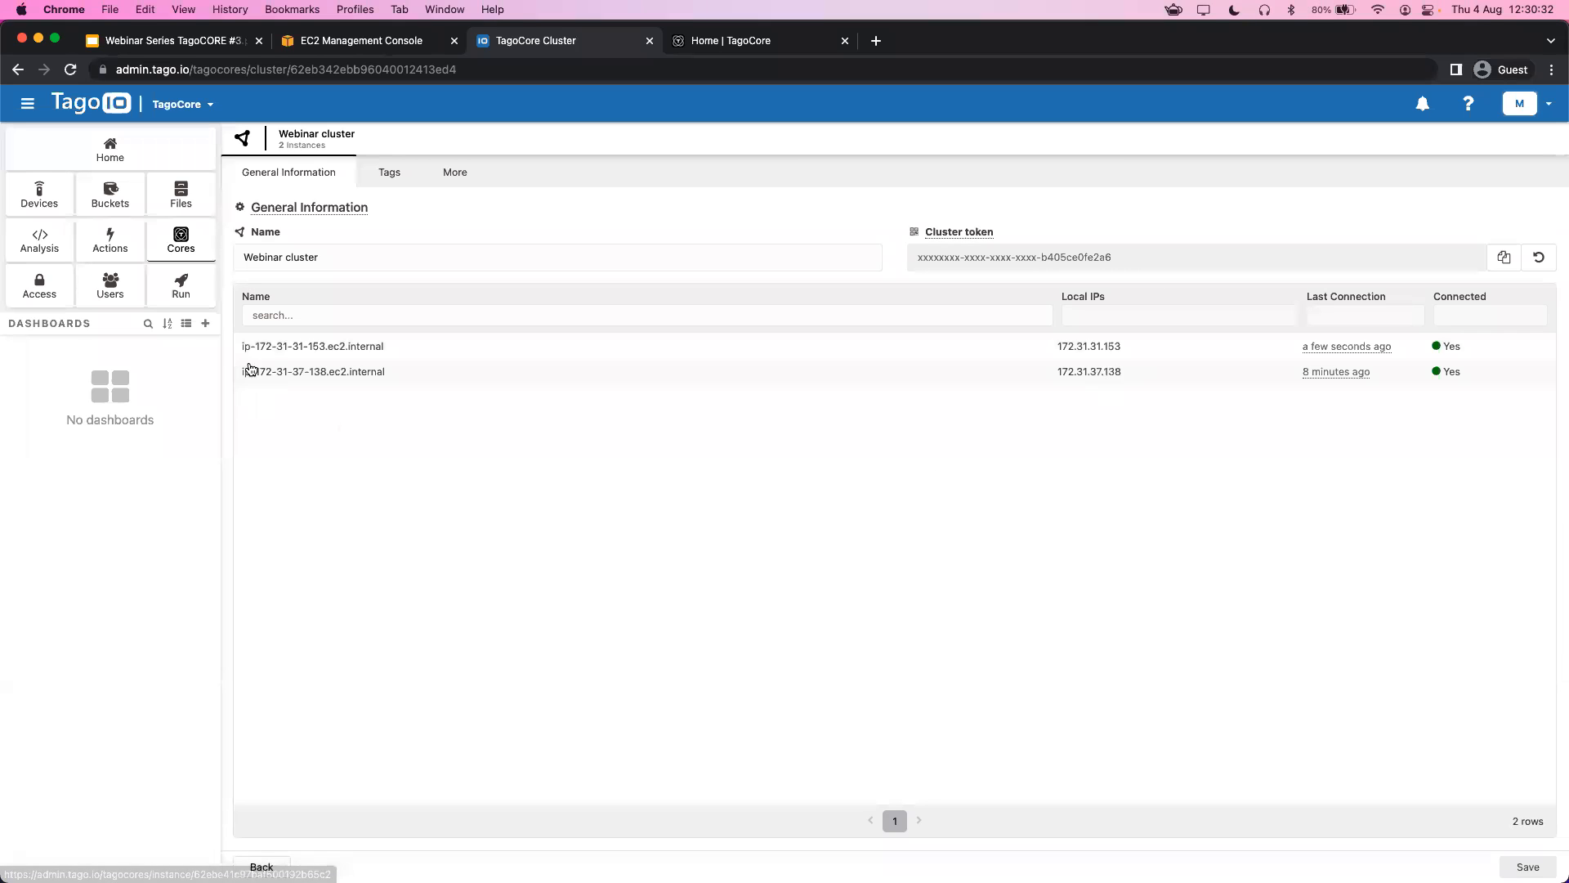
mouse_move(1346, 356)
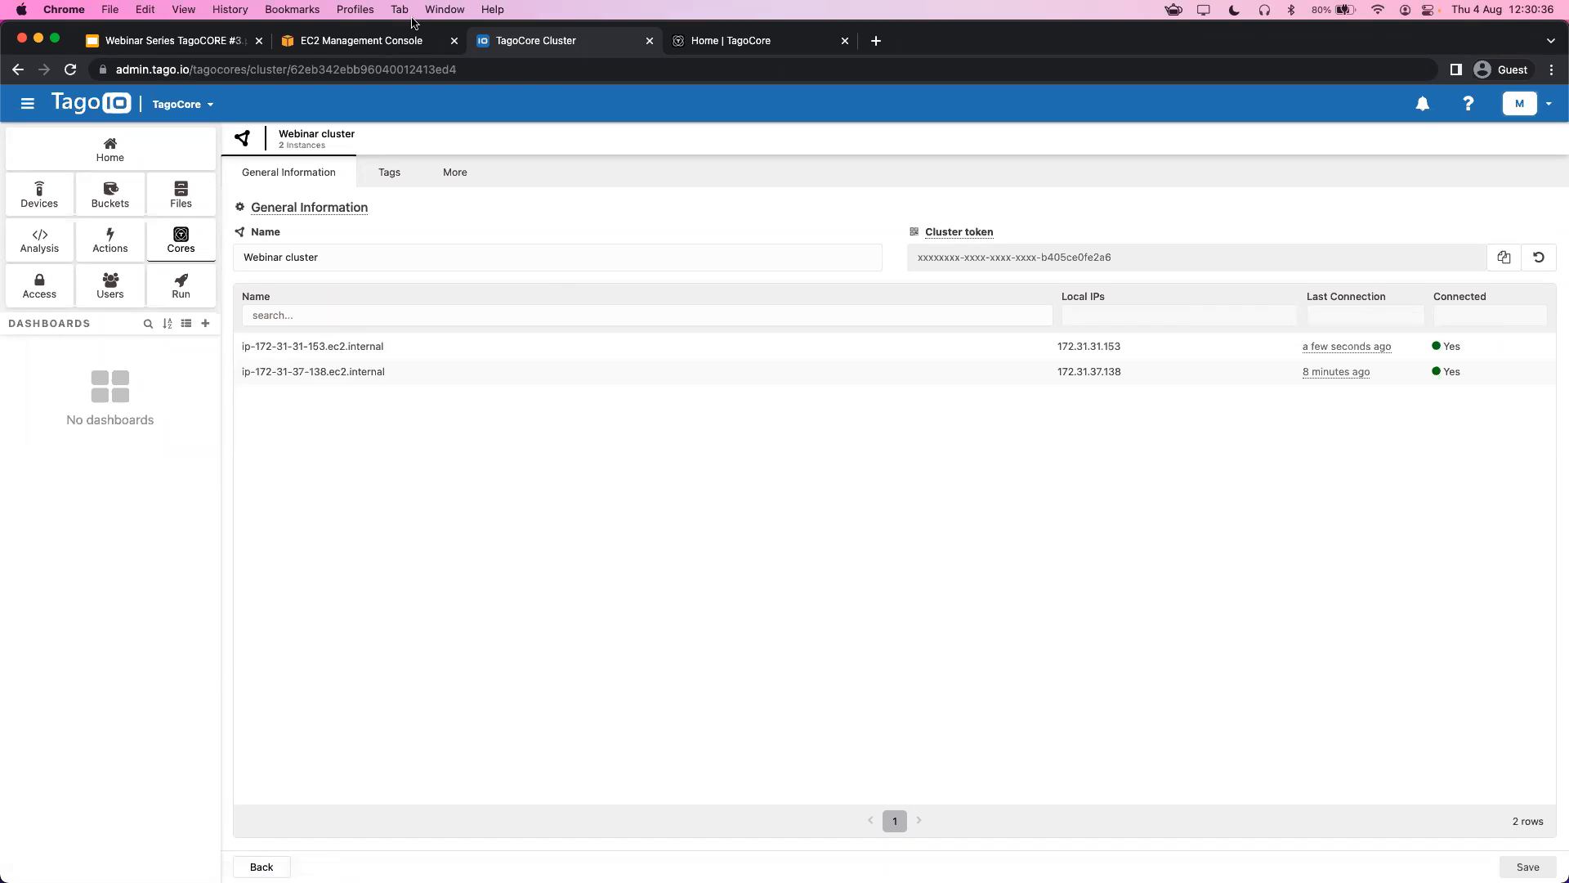
Open the EC2 target groups and refresh the registered targets of tagocore-web-console to check their health.
click(370, 46)
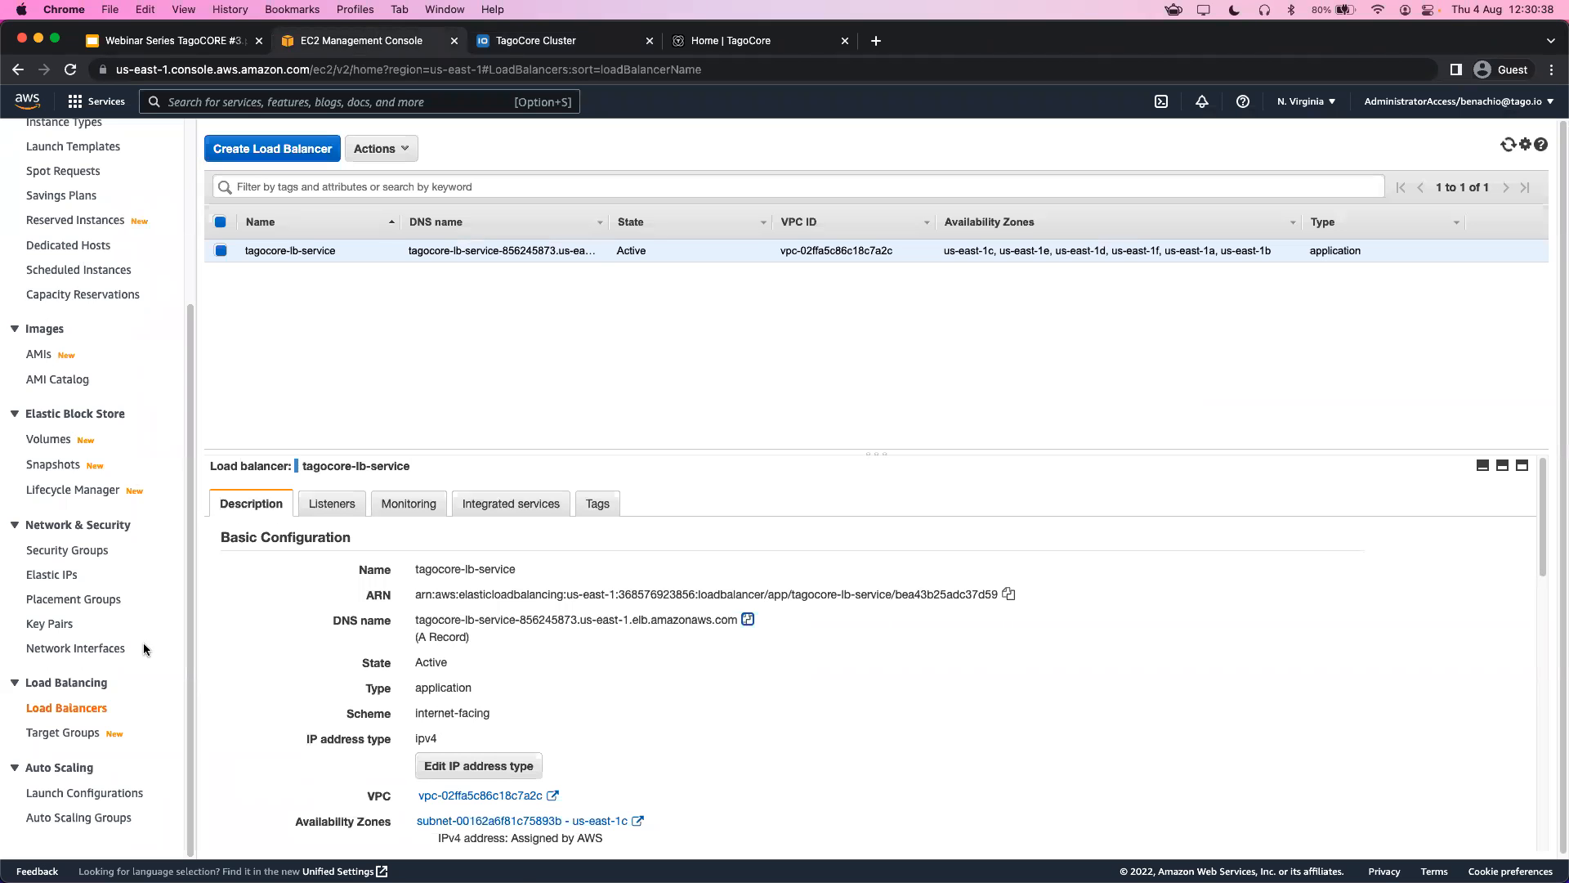
click(63, 736)
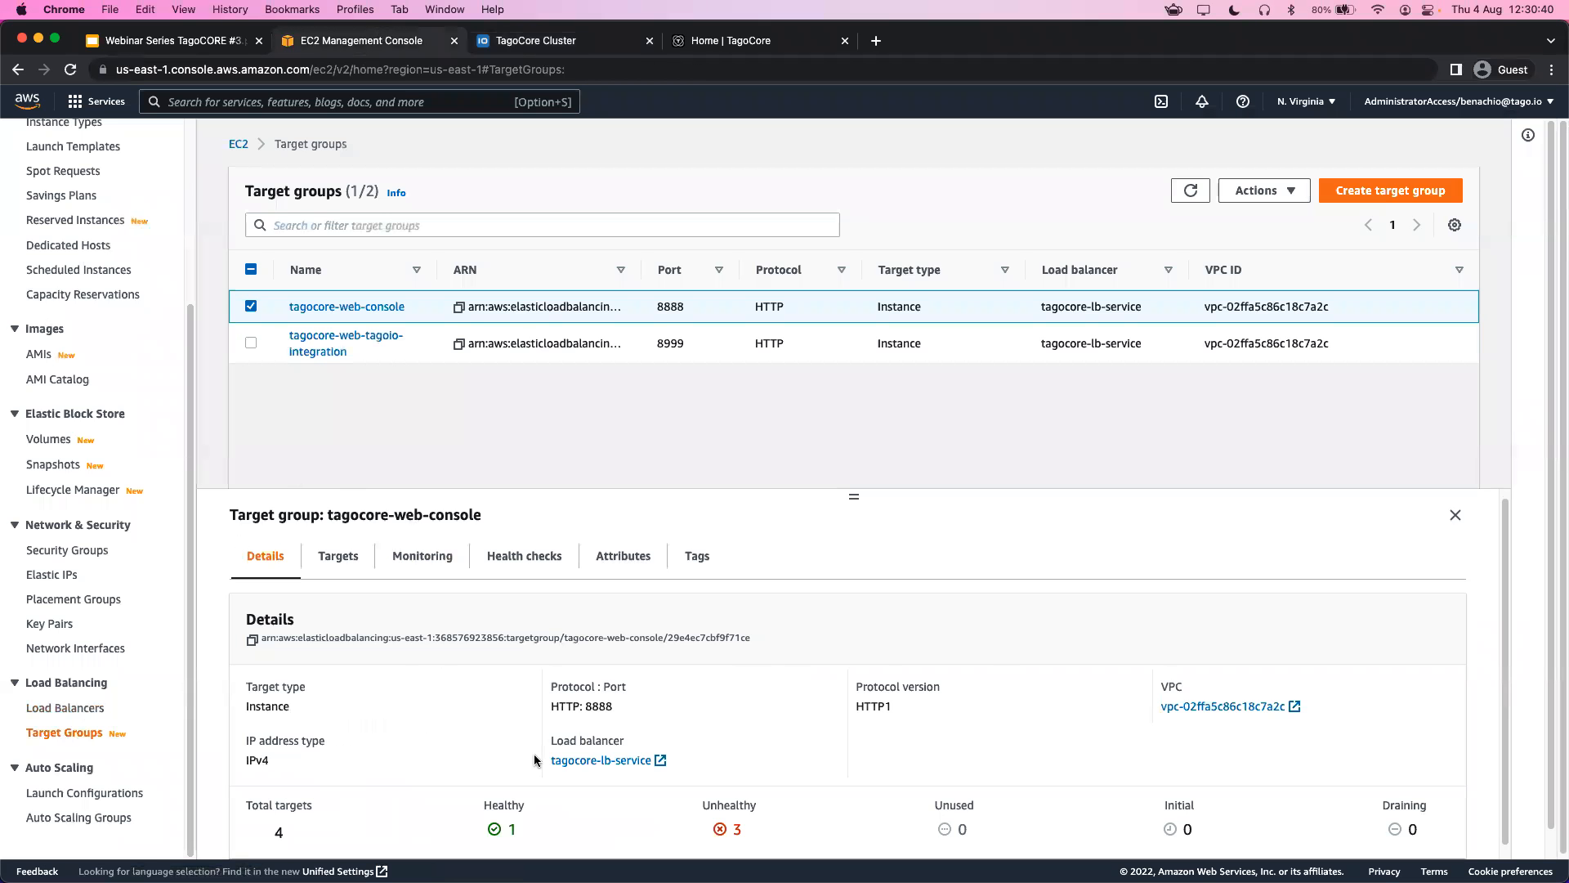
scroll(468, 650, down, 1)
click(338, 545)
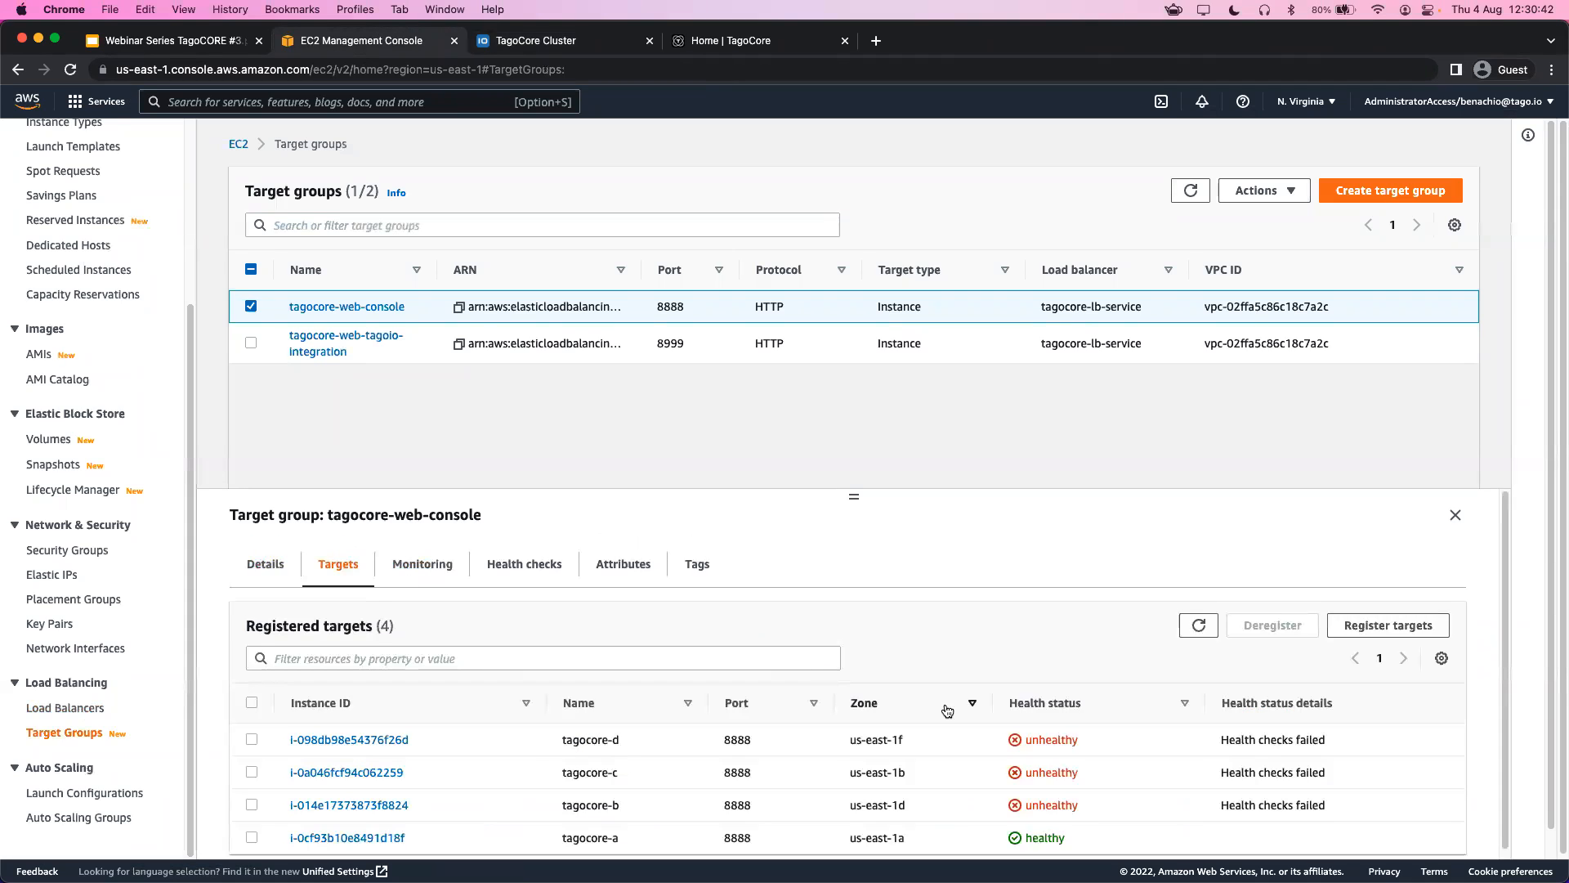
click(1196, 626)
scroll(1064, 807, down, 1)
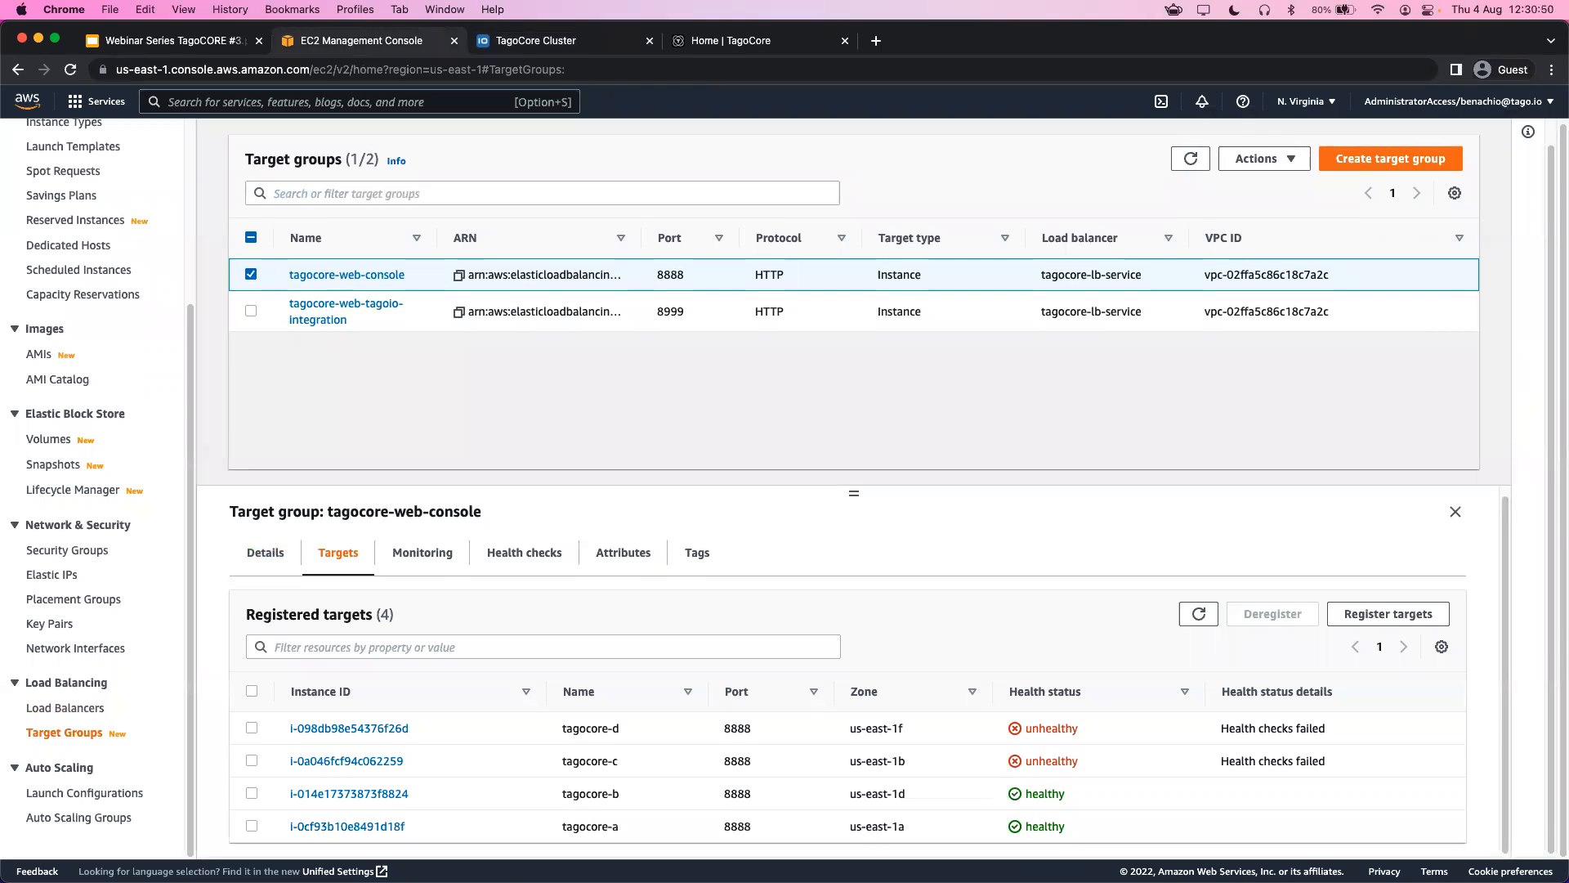
Switch to iTerm2 and connect to tagocore-c in the unused upper pane with ssh tagocore-c.
key(super+Tab)
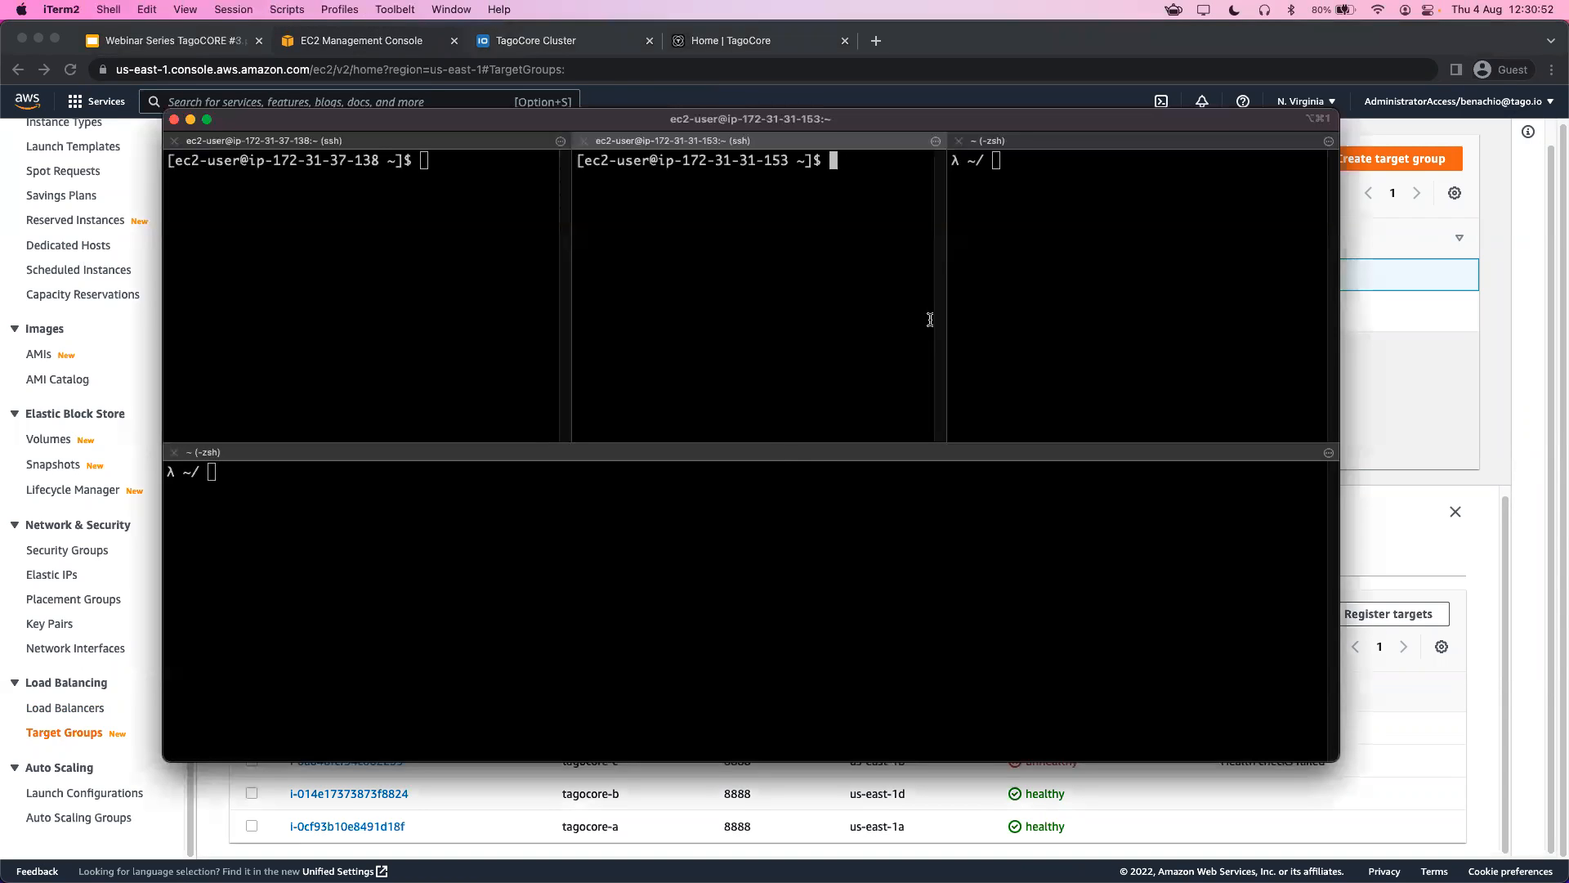
click(986, 292)
text(ssh tagocore-c)
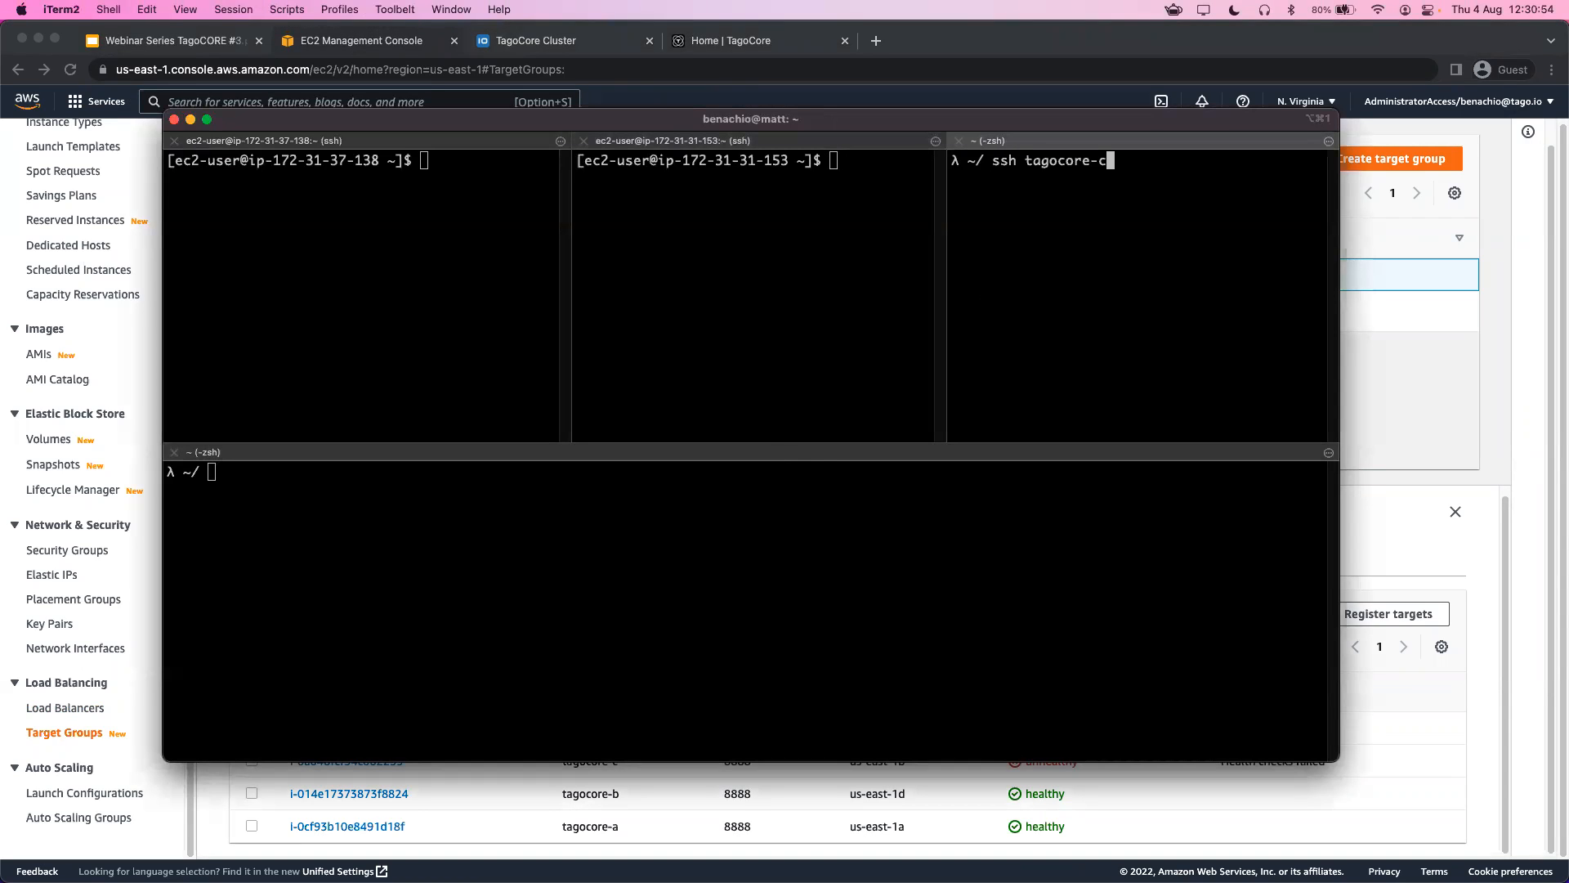
Move the terminal window out of sight and copy the cluster token from Webinar cluster in Chrome.
drag(1006, 116, 964, 882)
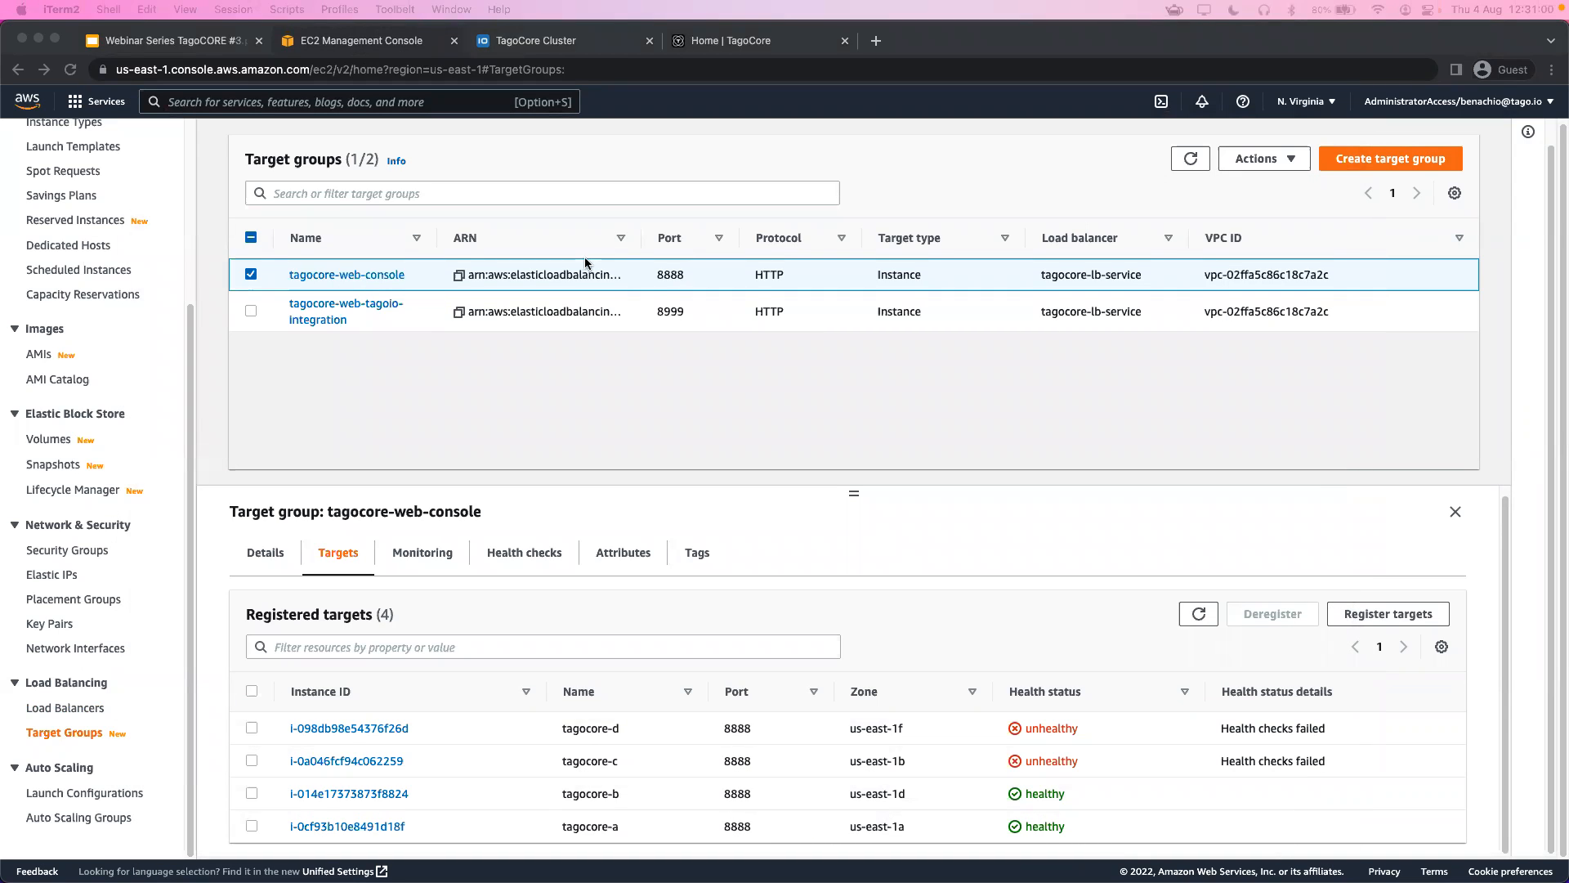
click(533, 39)
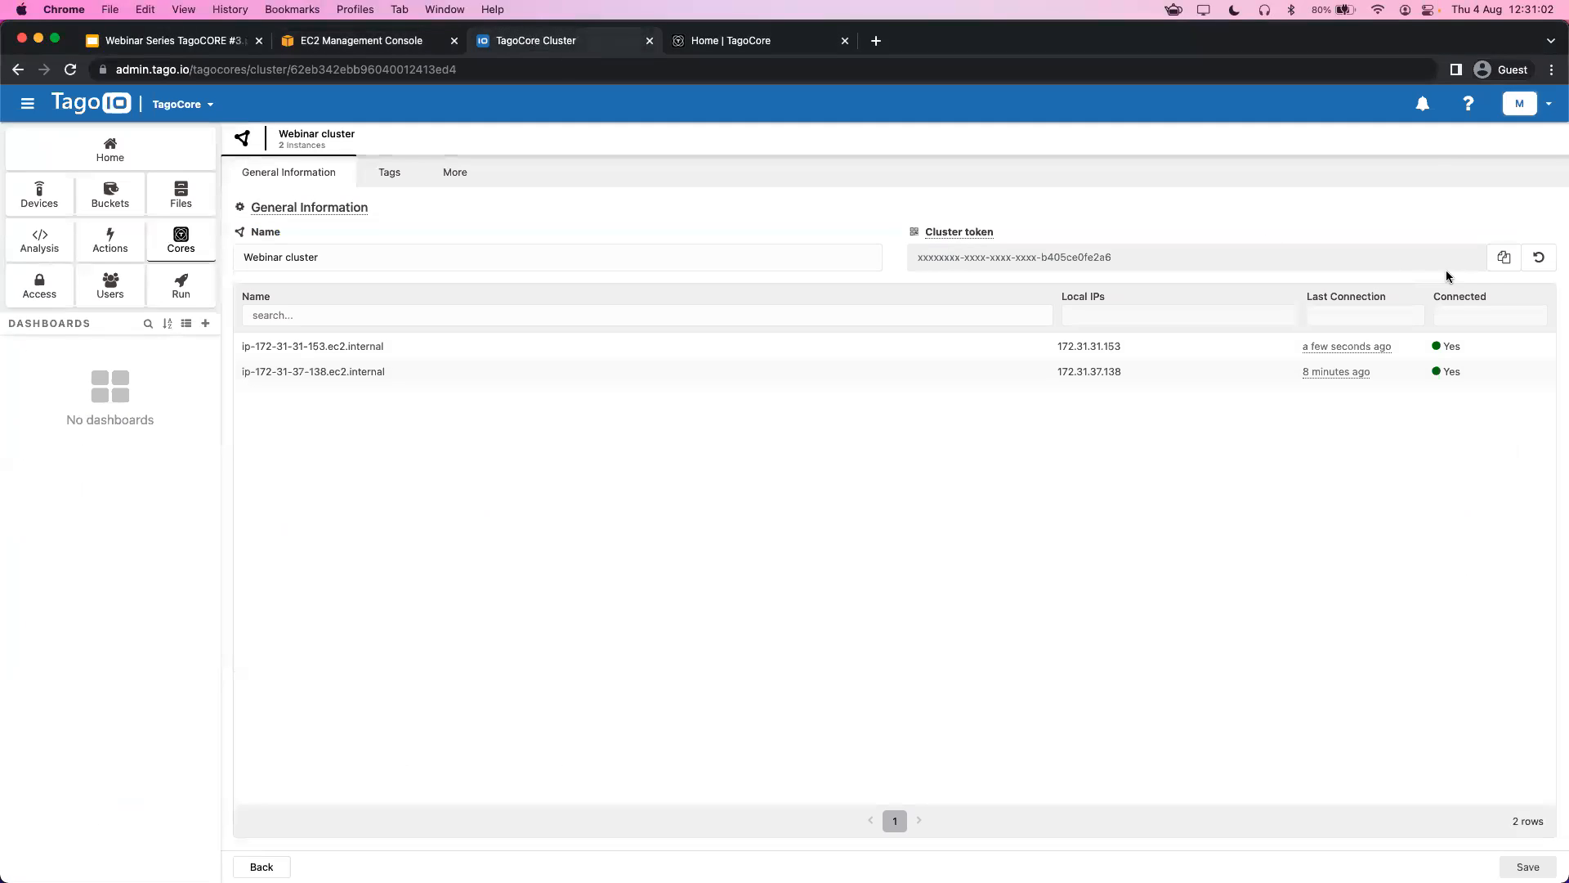
click(1504, 257)
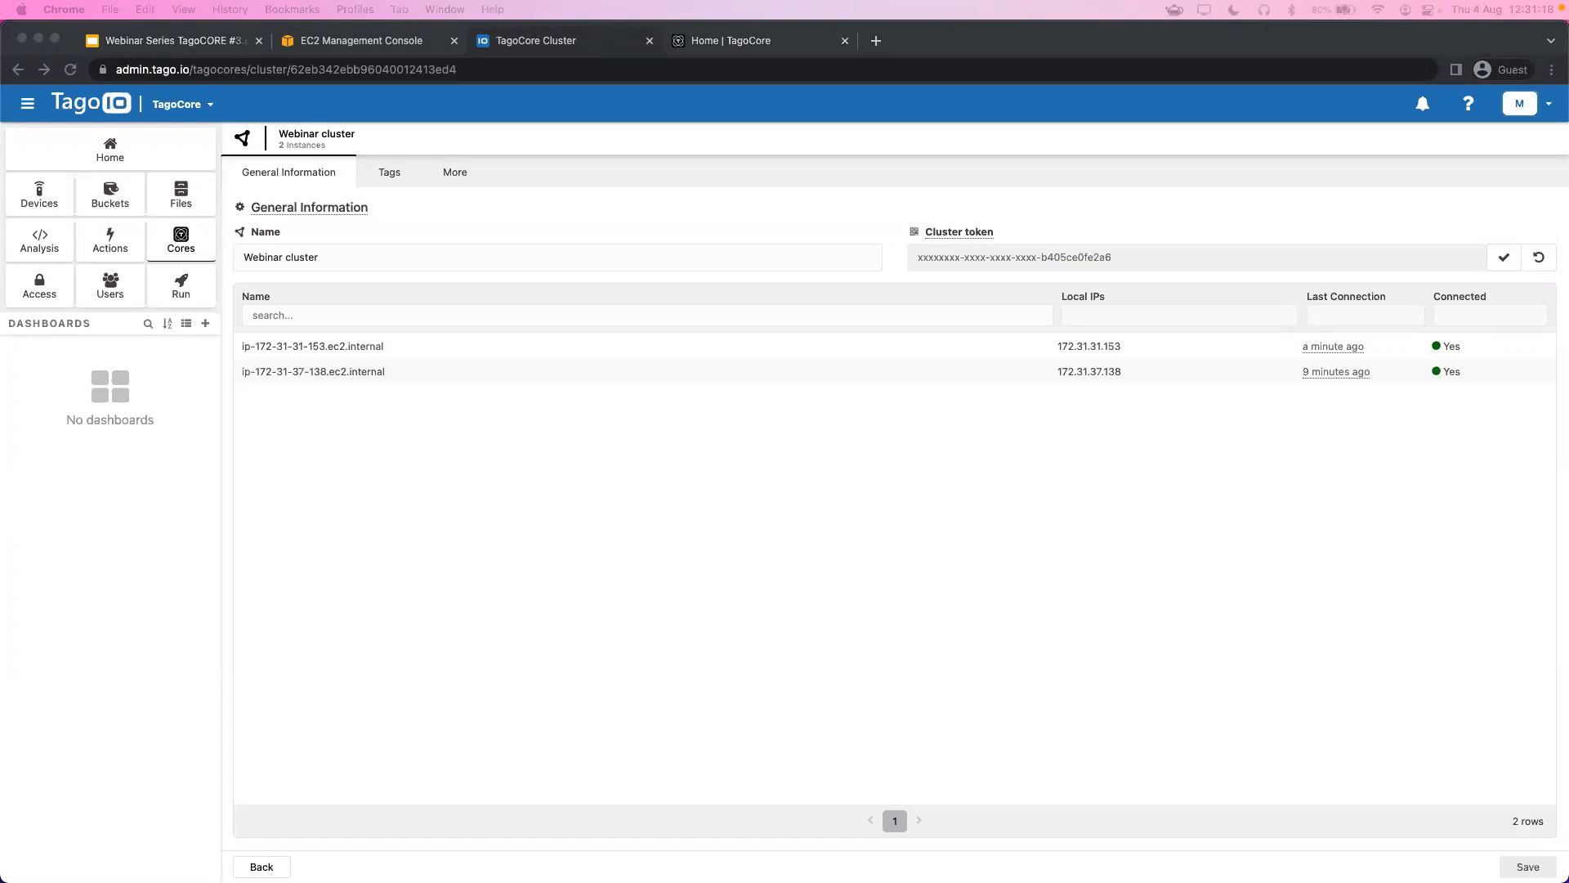
Switch back to iTerm2, check the TagoCore server on tagocore-c with ./tagocore status and clear the pane.
key(super+Tab)
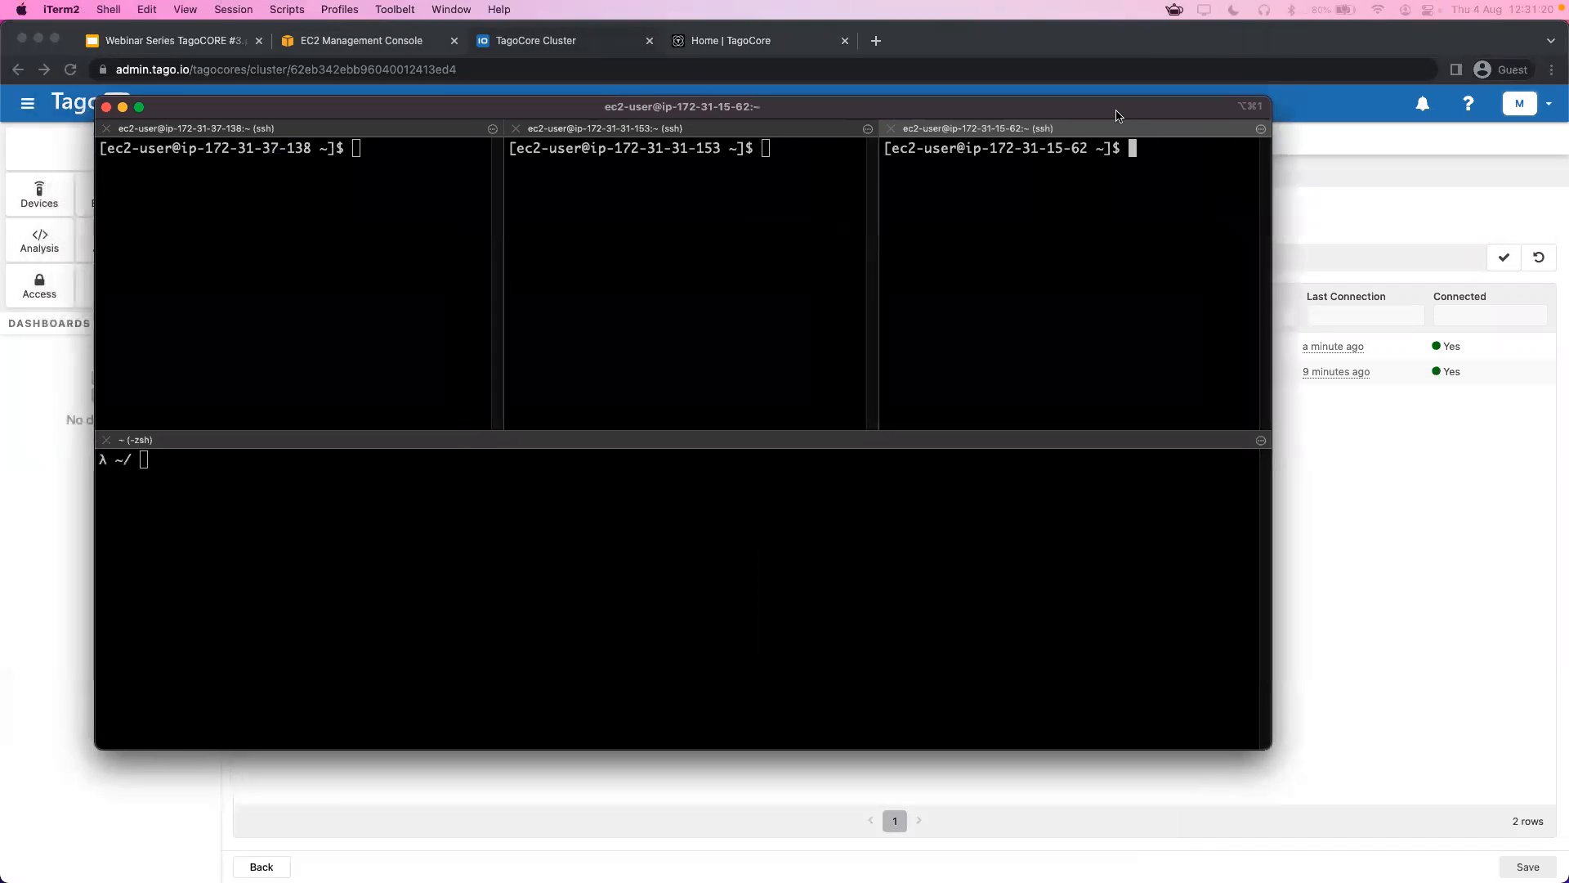
text(./tagocore status)
key(Return)
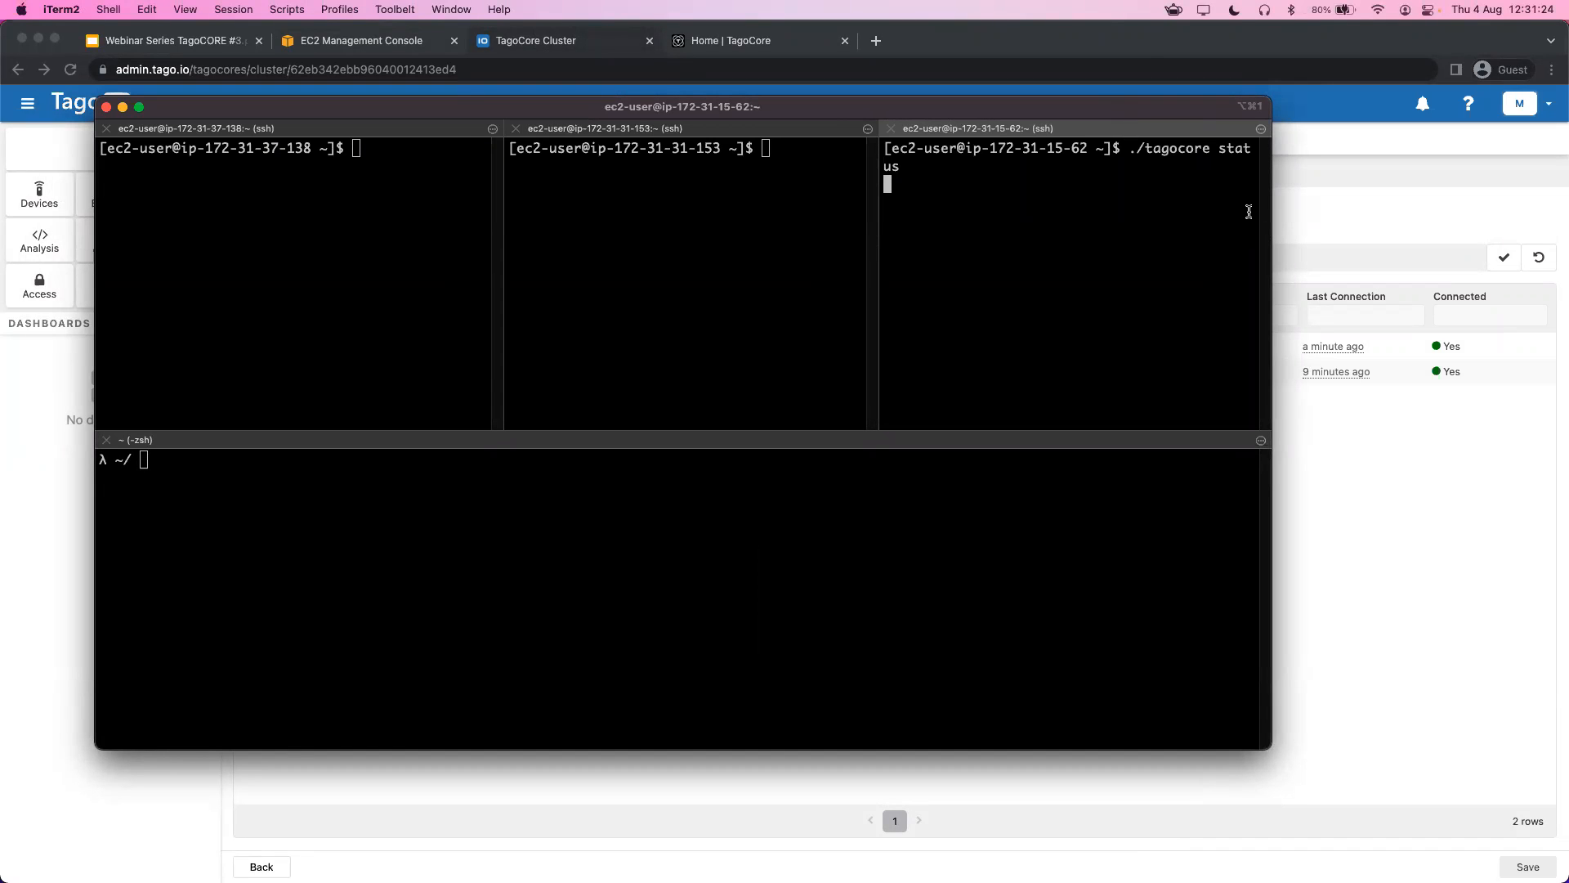
key(ctrl+l)
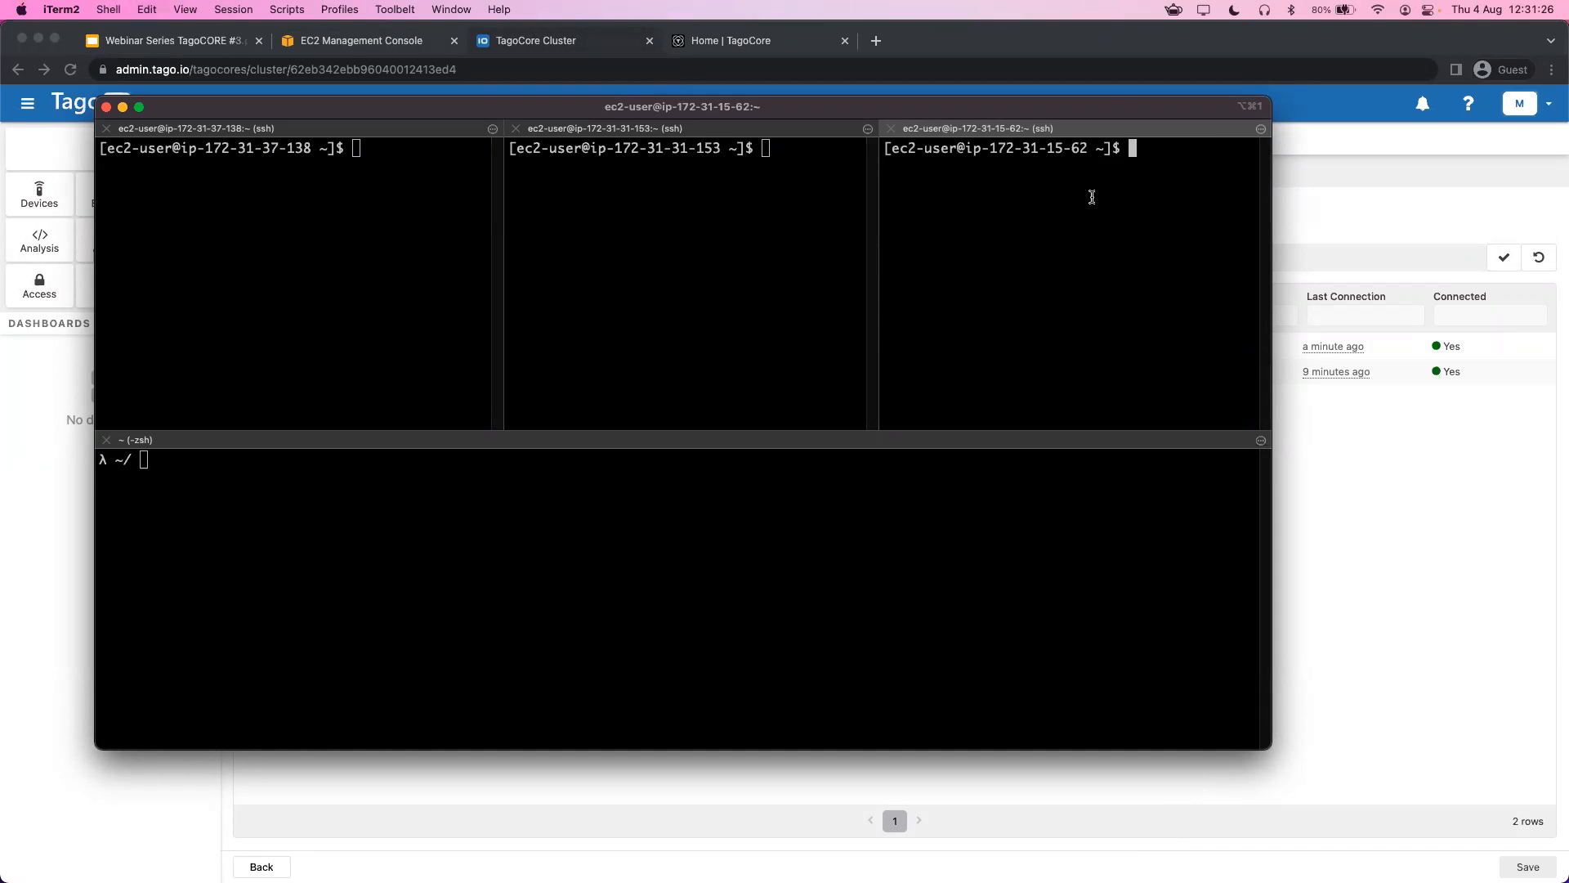
Connect to tagocore-d in the remaining local pane with ssh tagocore-d and clear the pane.
drag(712, 115, 759, 110)
click(575, 581)
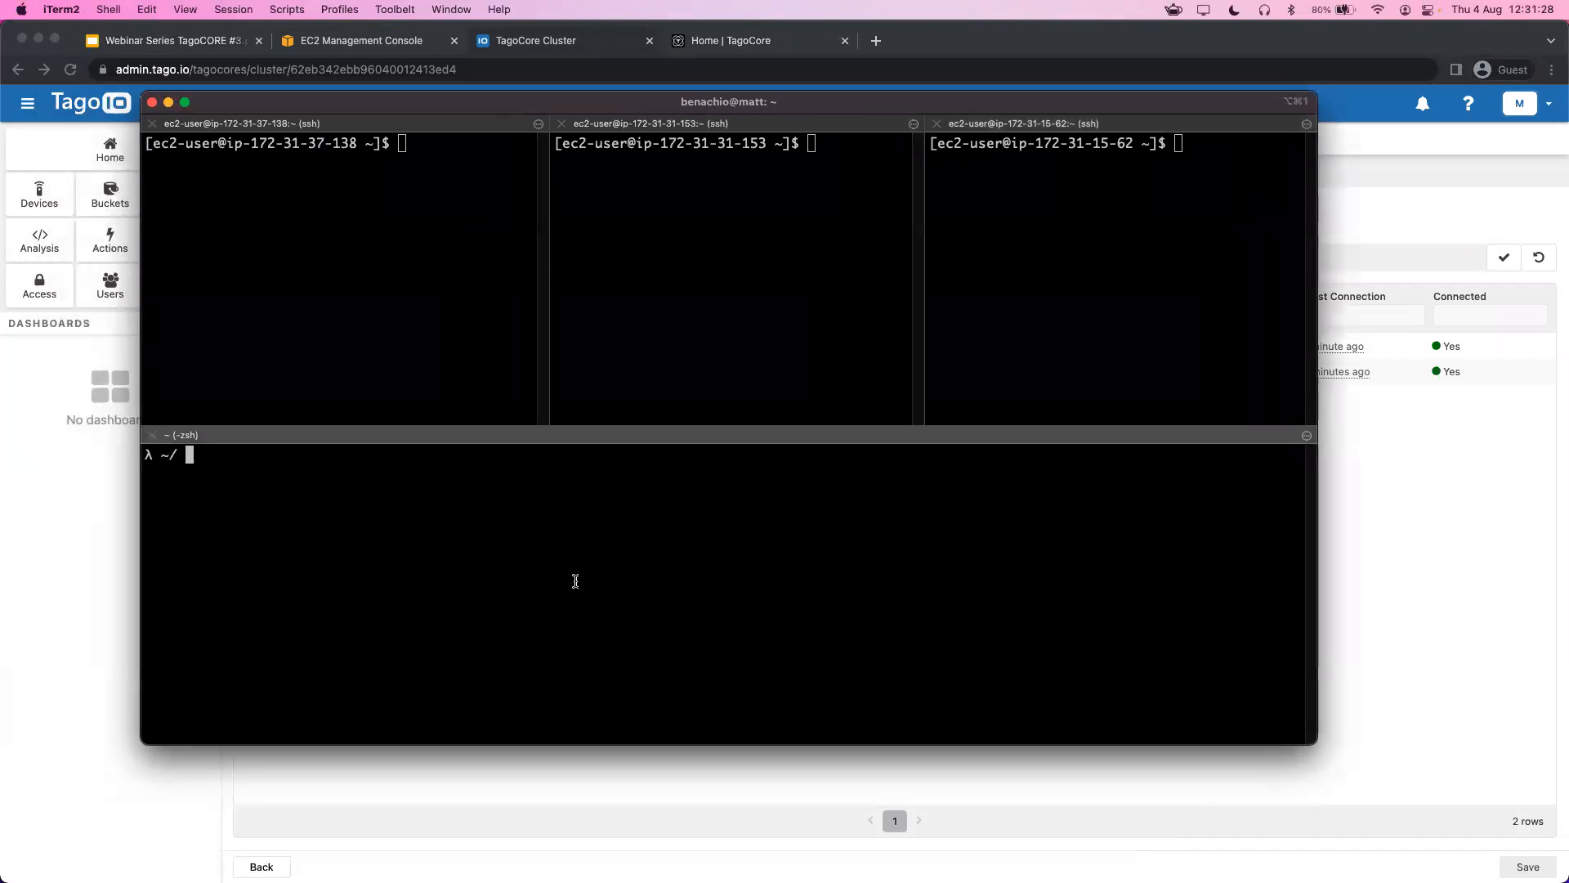
text(ssh tagocore-d)
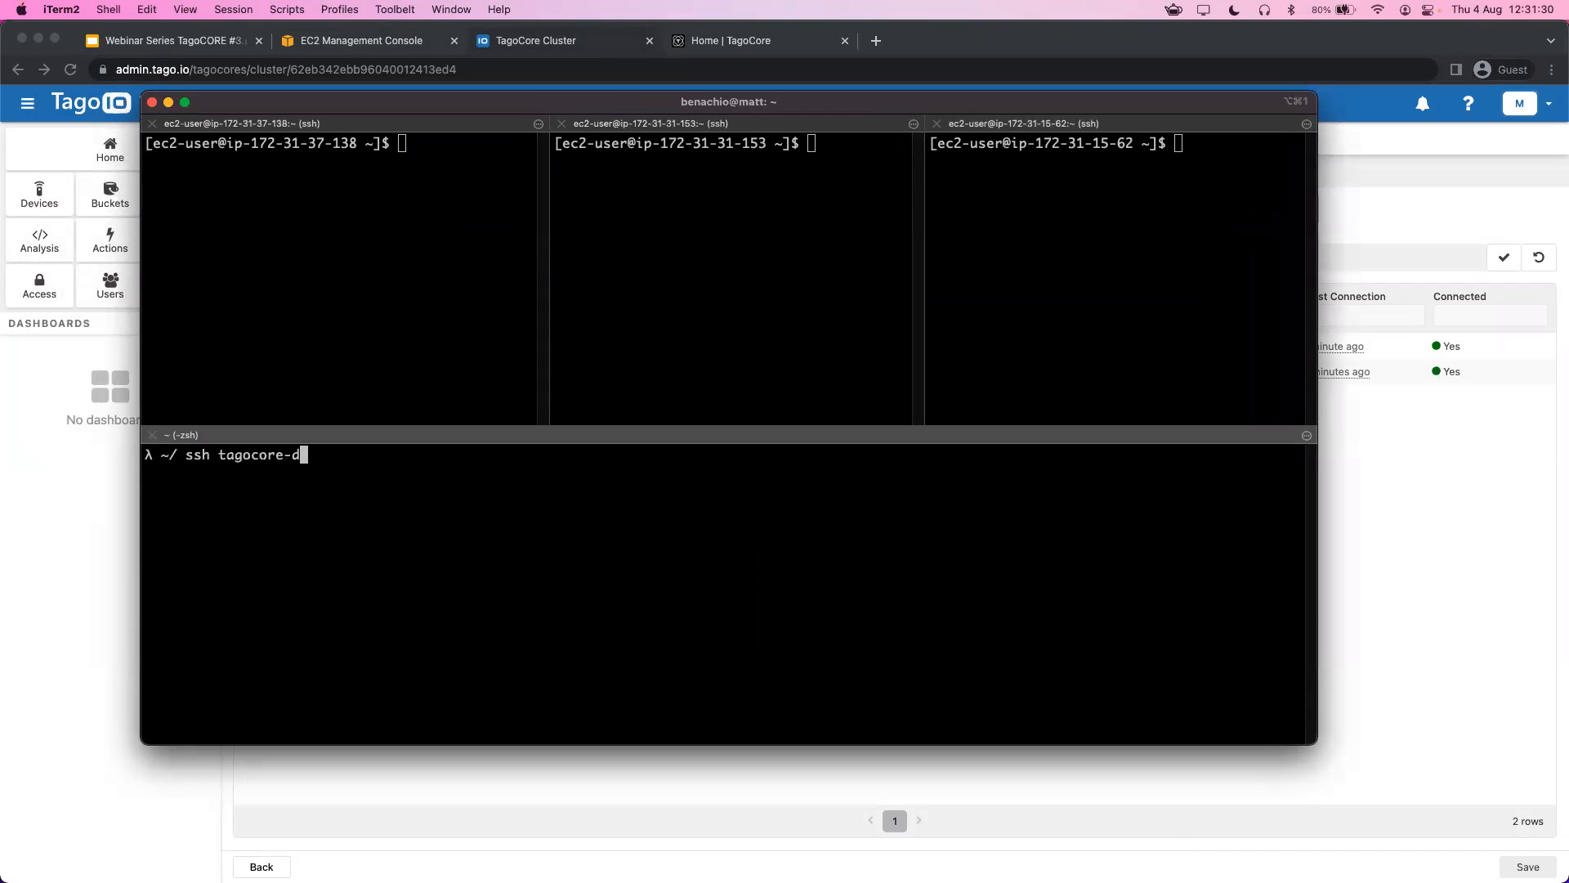
key(Return)
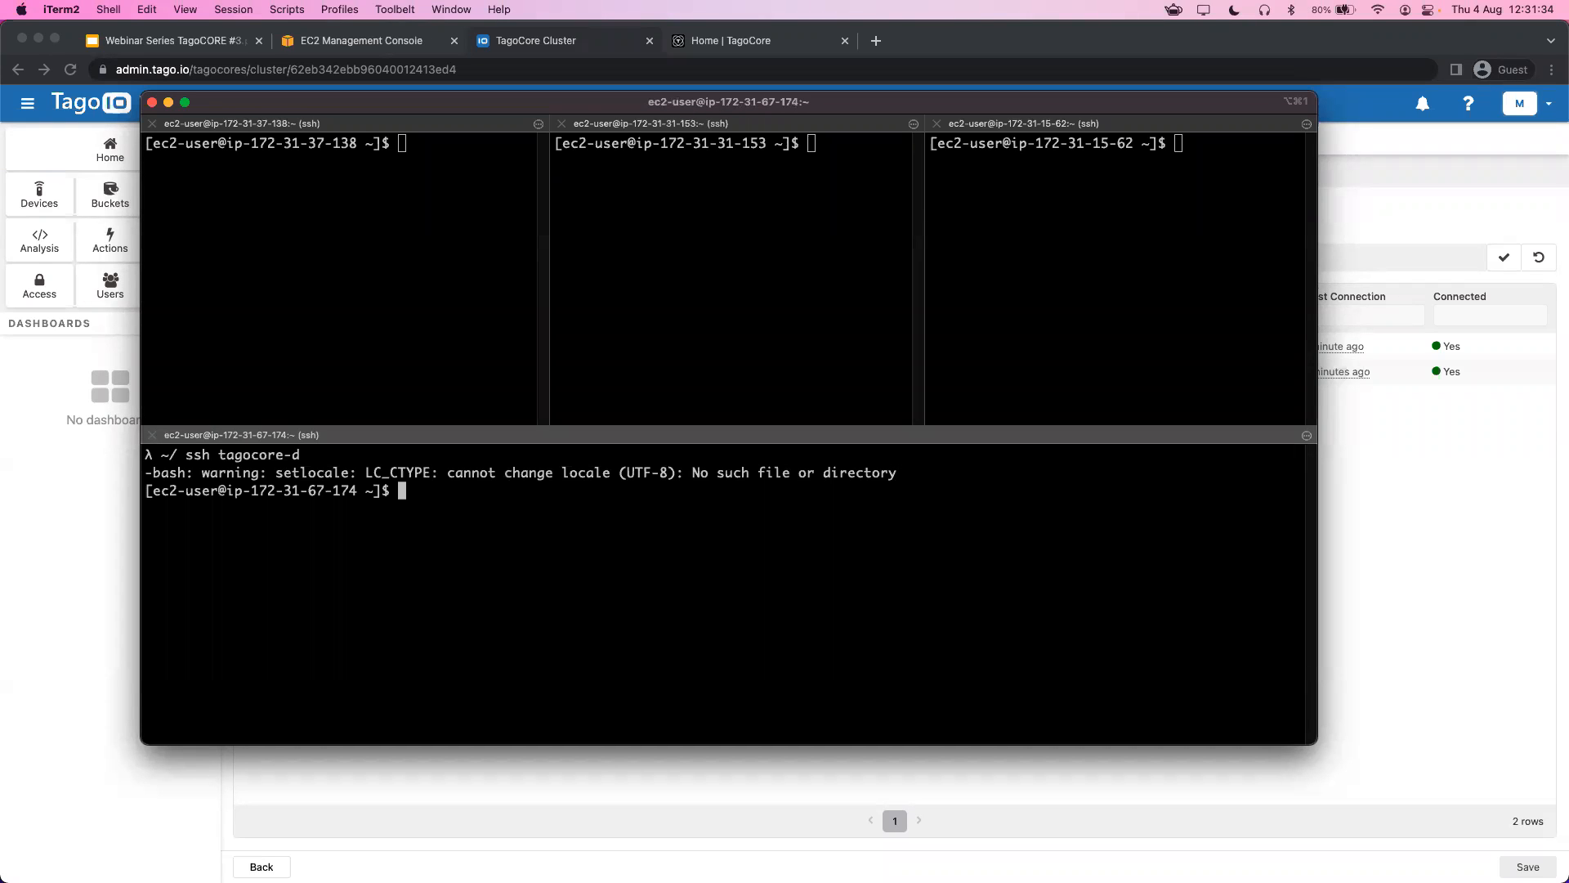
key(ctrl+l)
Start TagoCore on tagocore-d using ./tagocore start --cluster with the cluster token copied from Webinar cluster in Chrome.
text(./tag)
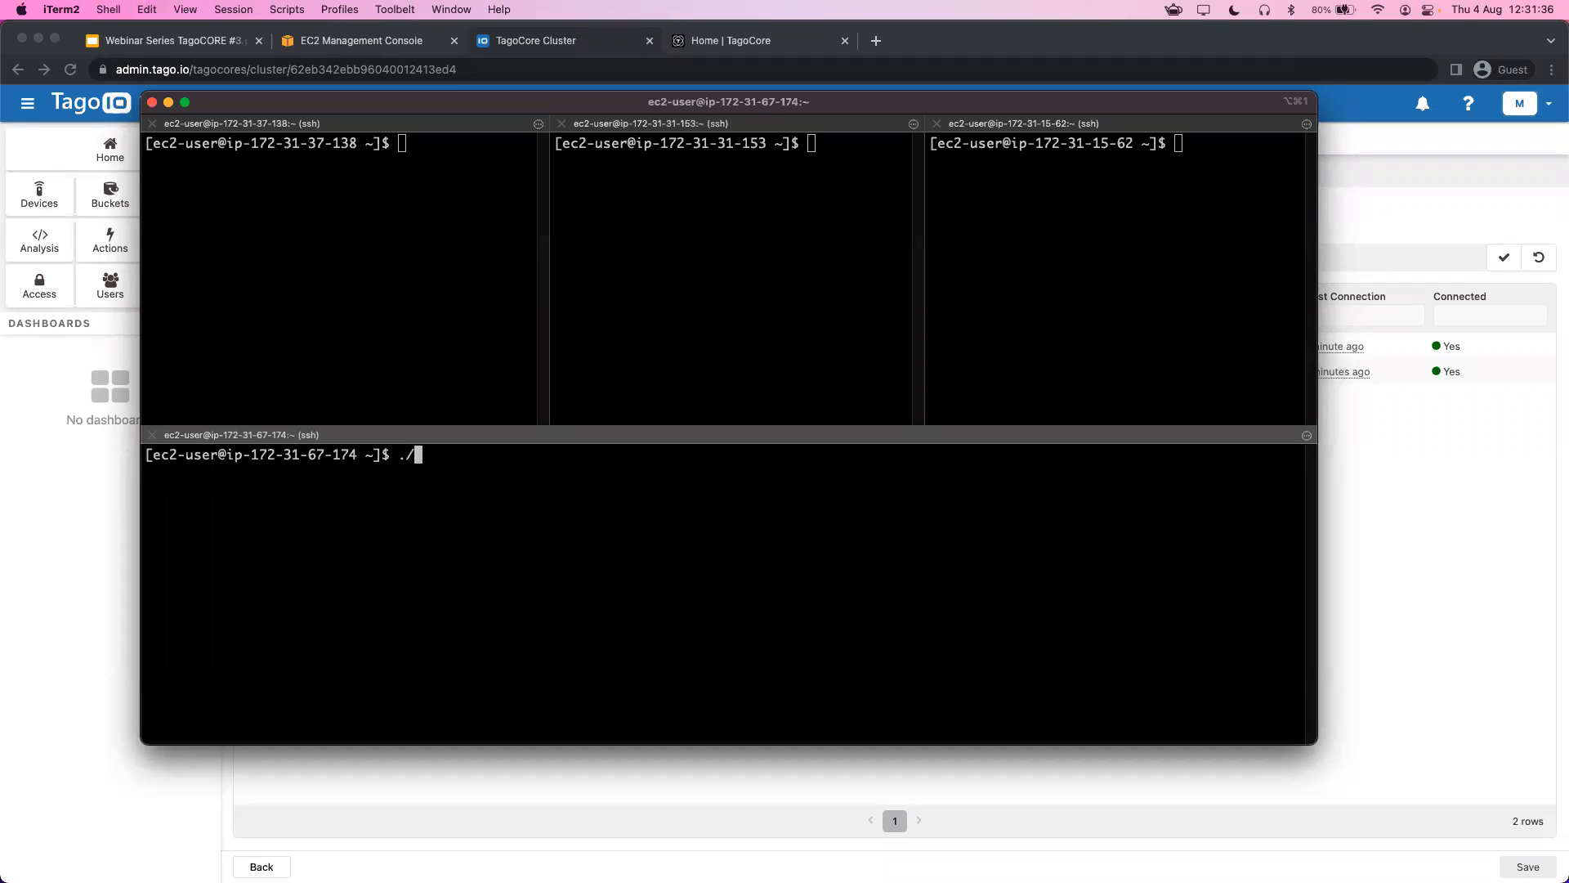
text(e start --cluster )
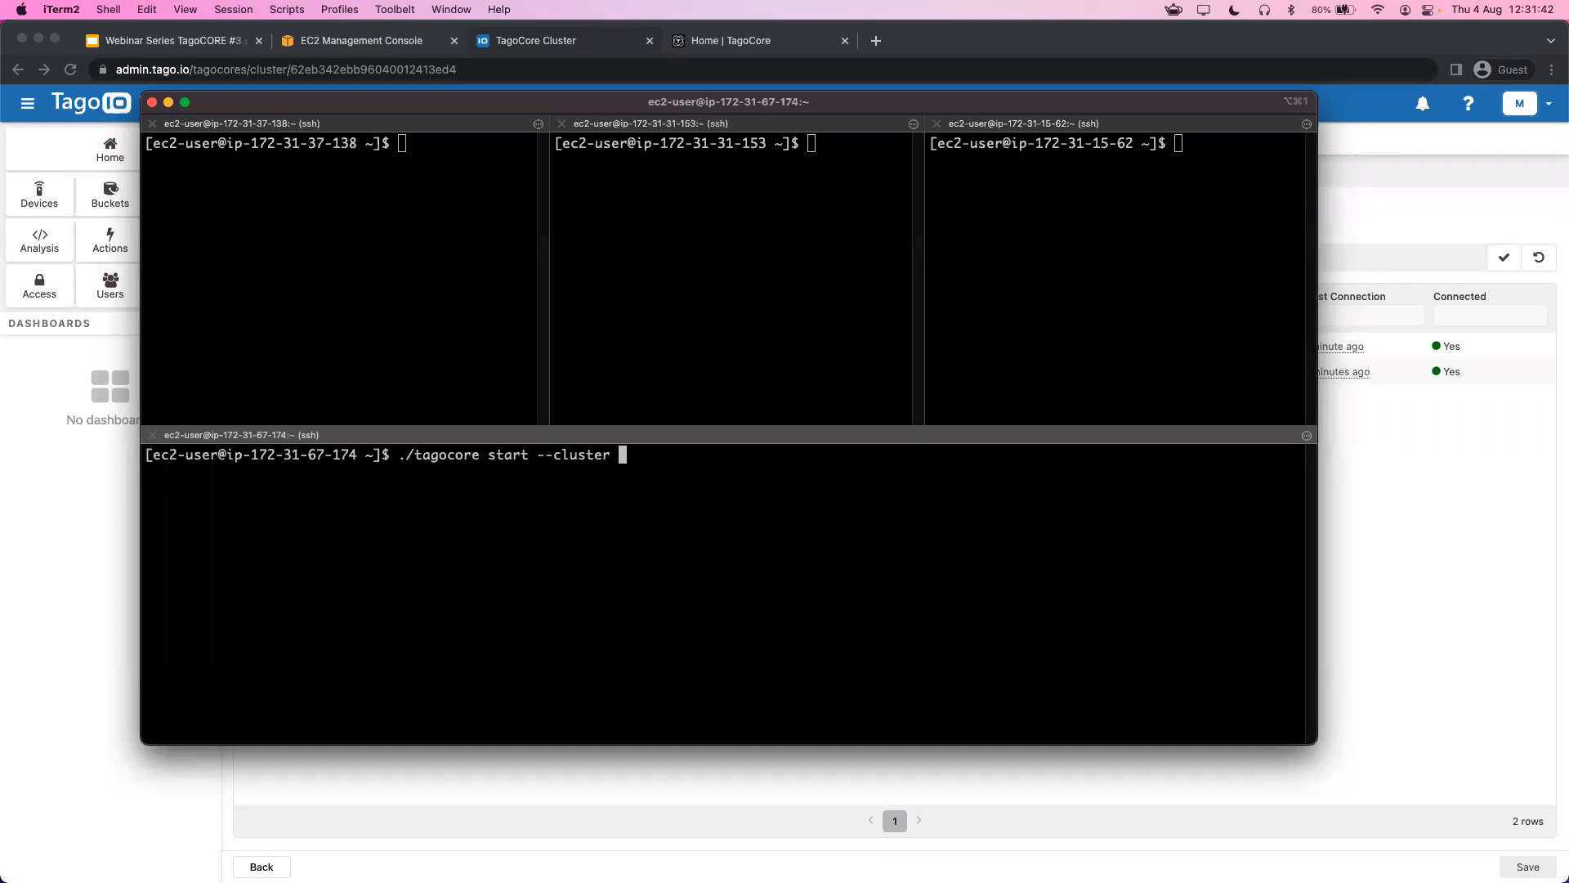
text(ab)
key(BackSpace)
key(BackSpace)
drag(824, 101, 796, 881)
click(1504, 257)
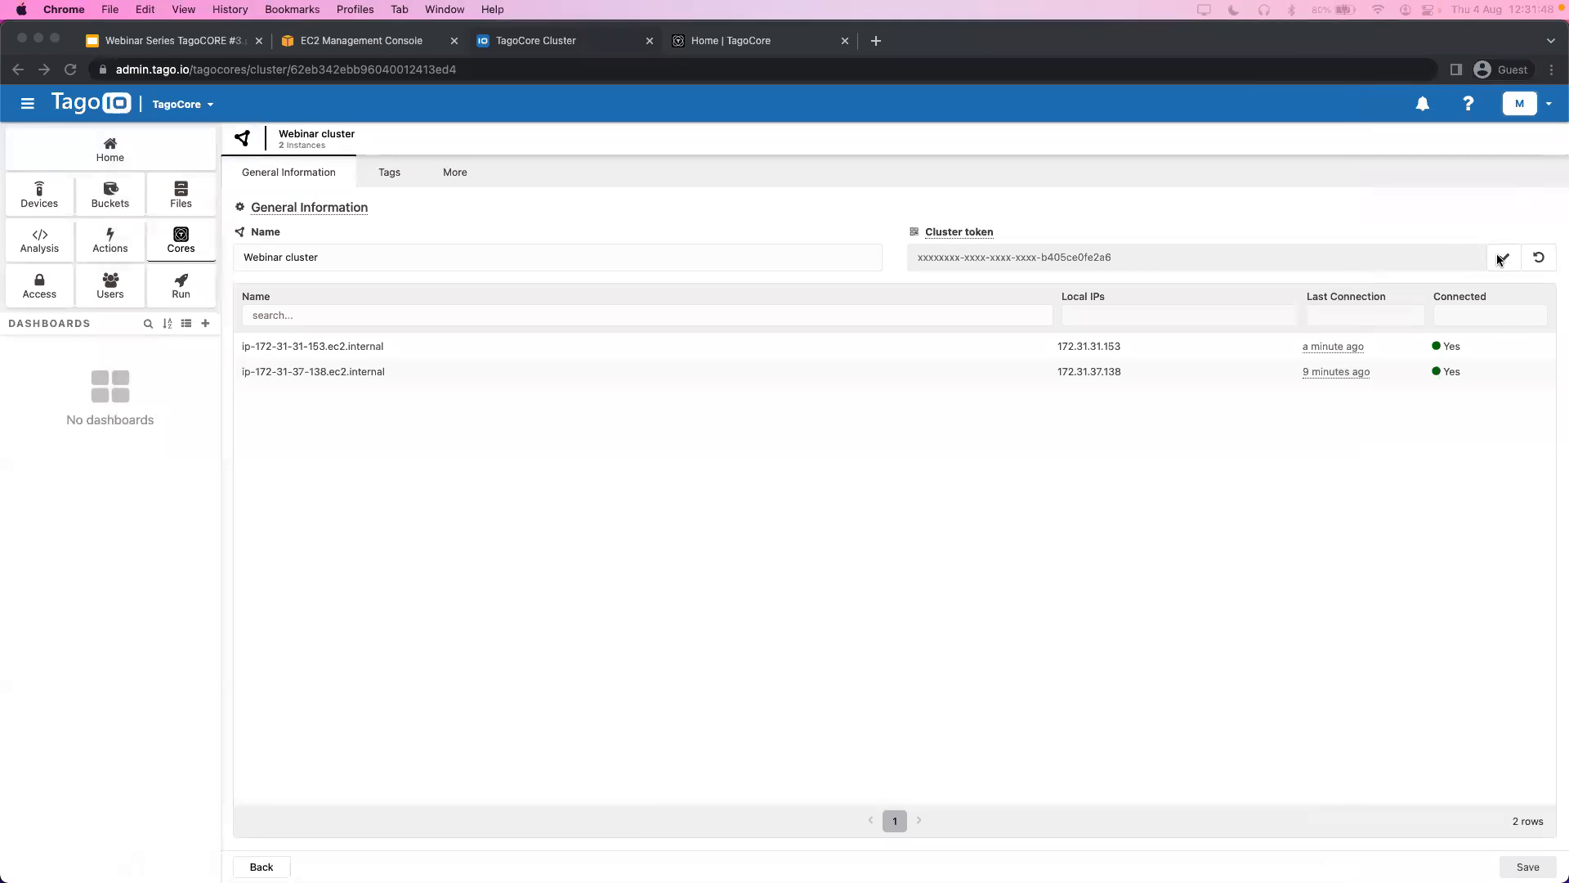
key(super+Tab)
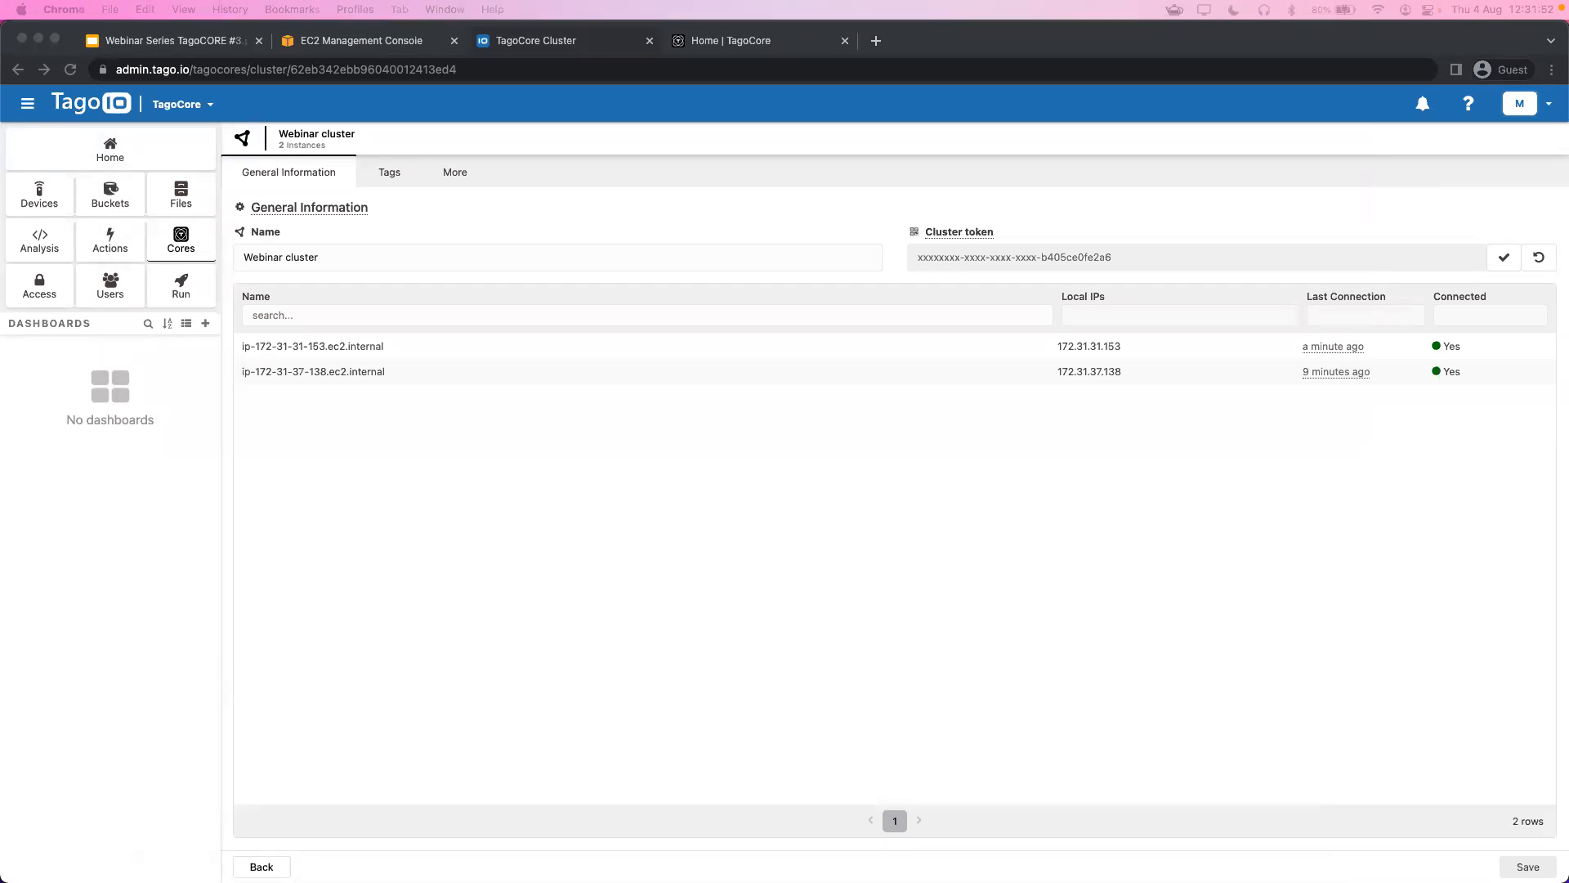
drag(899, 882, 836, 81)
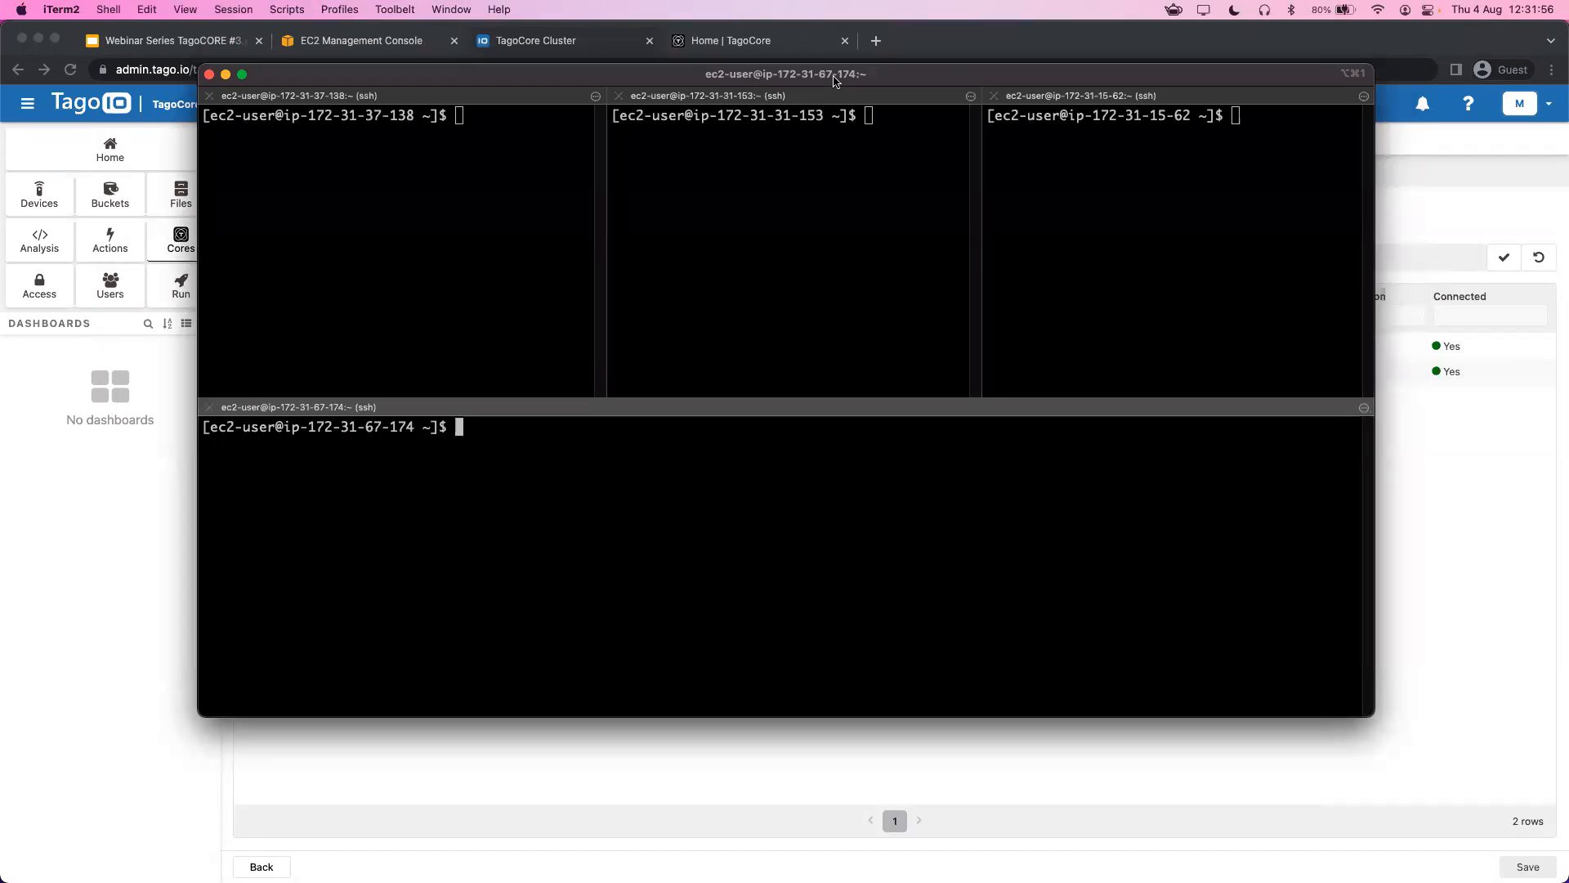
Run ./tagocore status in all four SSH panes and enlarge the terminal window to compare the servers.
text(./tagocore status)
key(Return)
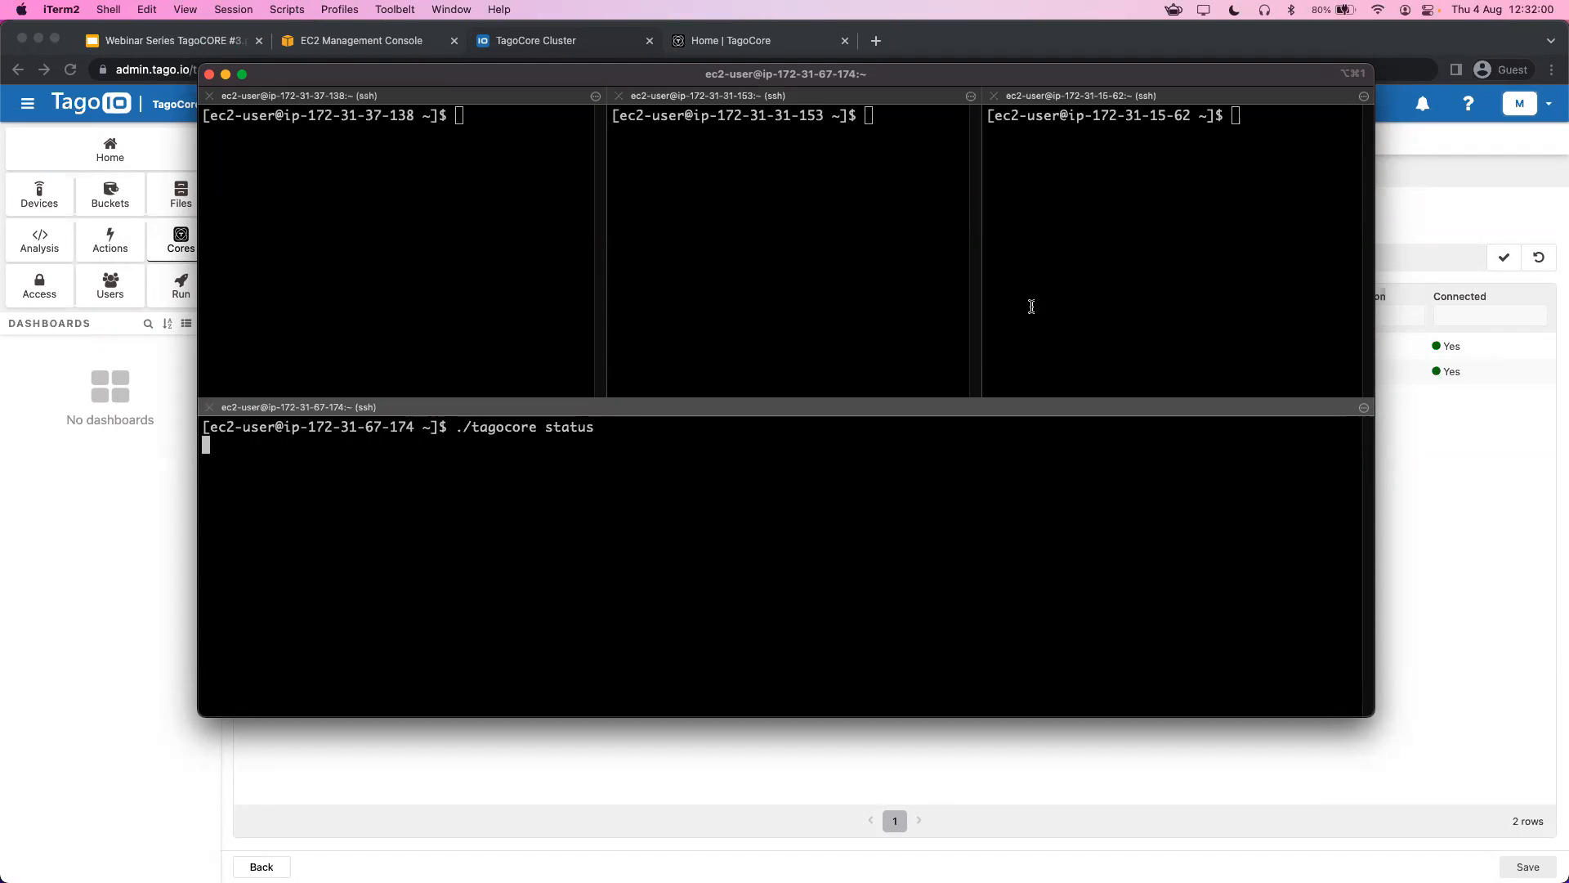
click(469, 238)
key(Up)
key(Return)
click(808, 261)
key(Up)
key(Return)
click(1234, 242)
key(Up)
key(Return)
double_click(1090, 82)
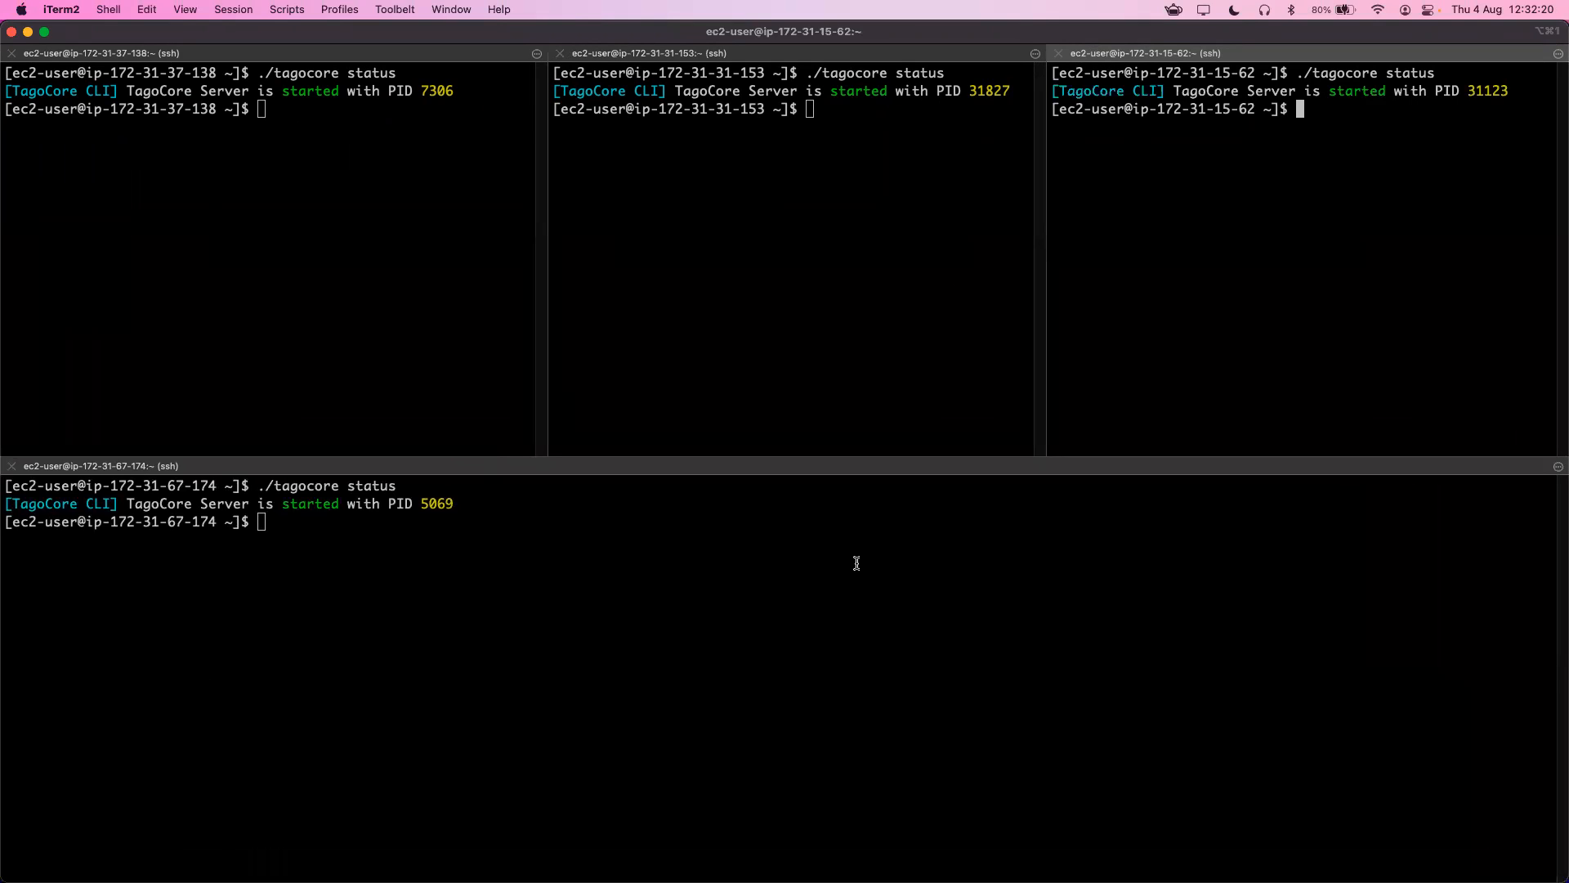
Reload Webinar cluster in Chrome and compare its instances' local IPs with the private IPs in the EC2 instances list.
key(super+Tab)
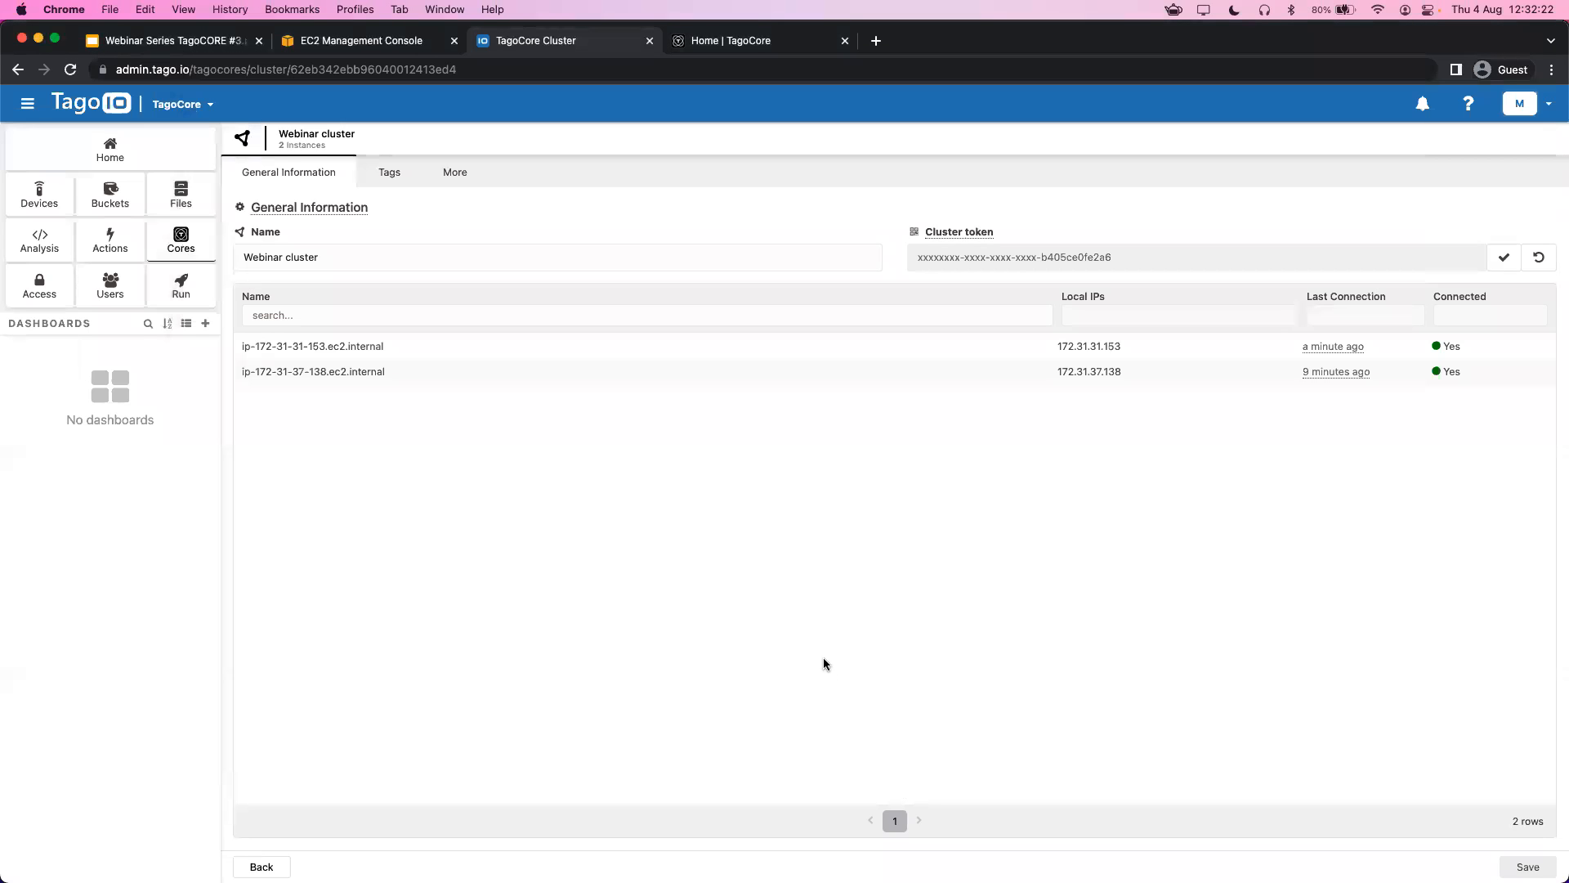
key(super+r)
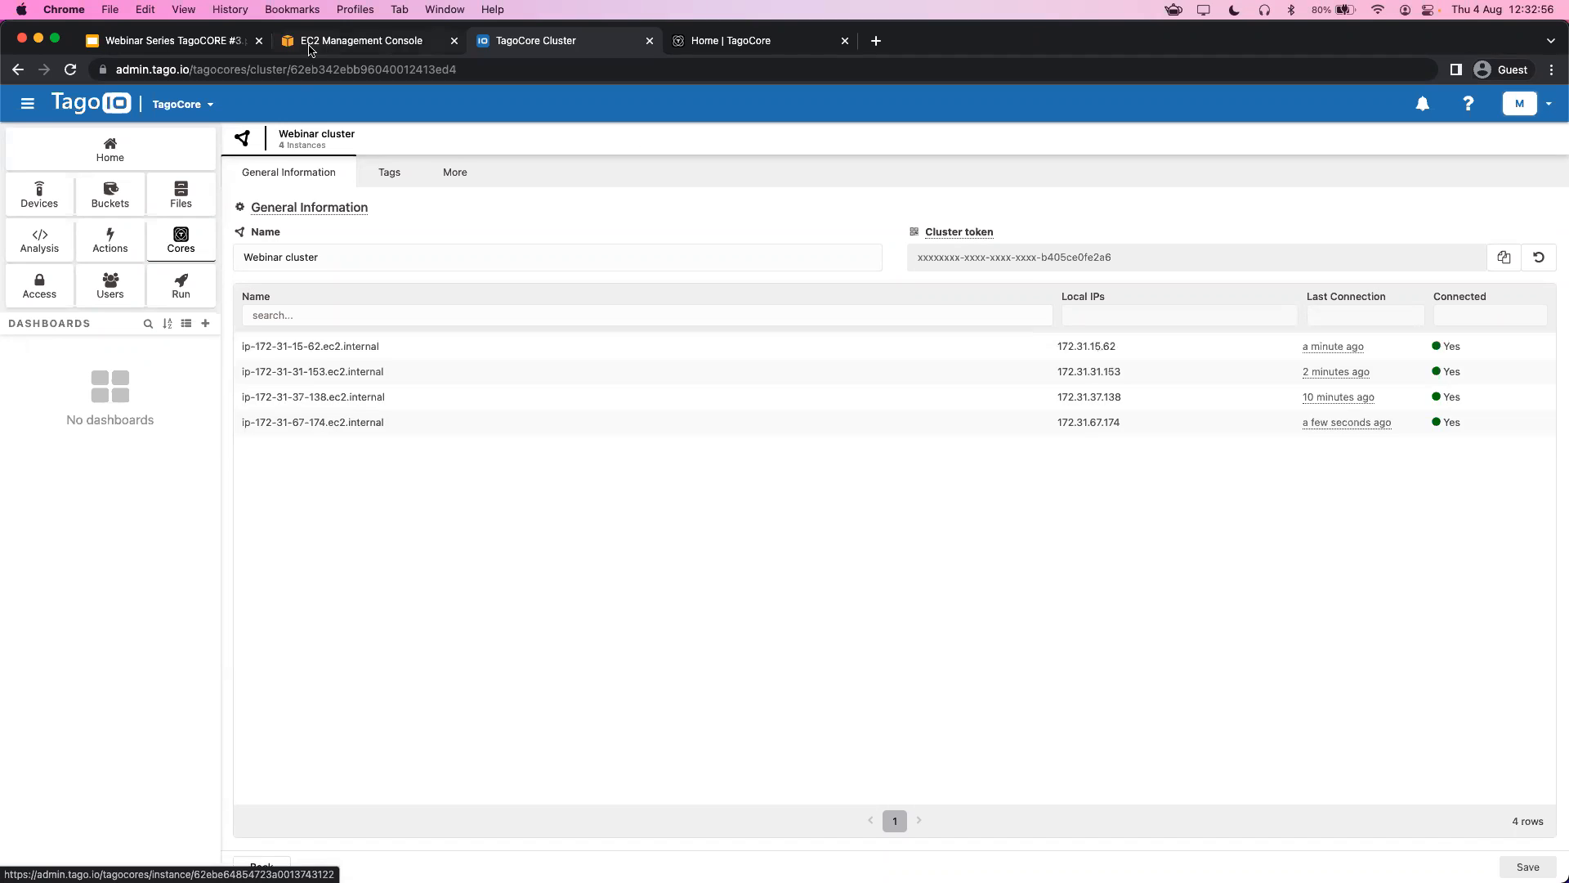
click(342, 47)
scroll(97, 394, up, 5)
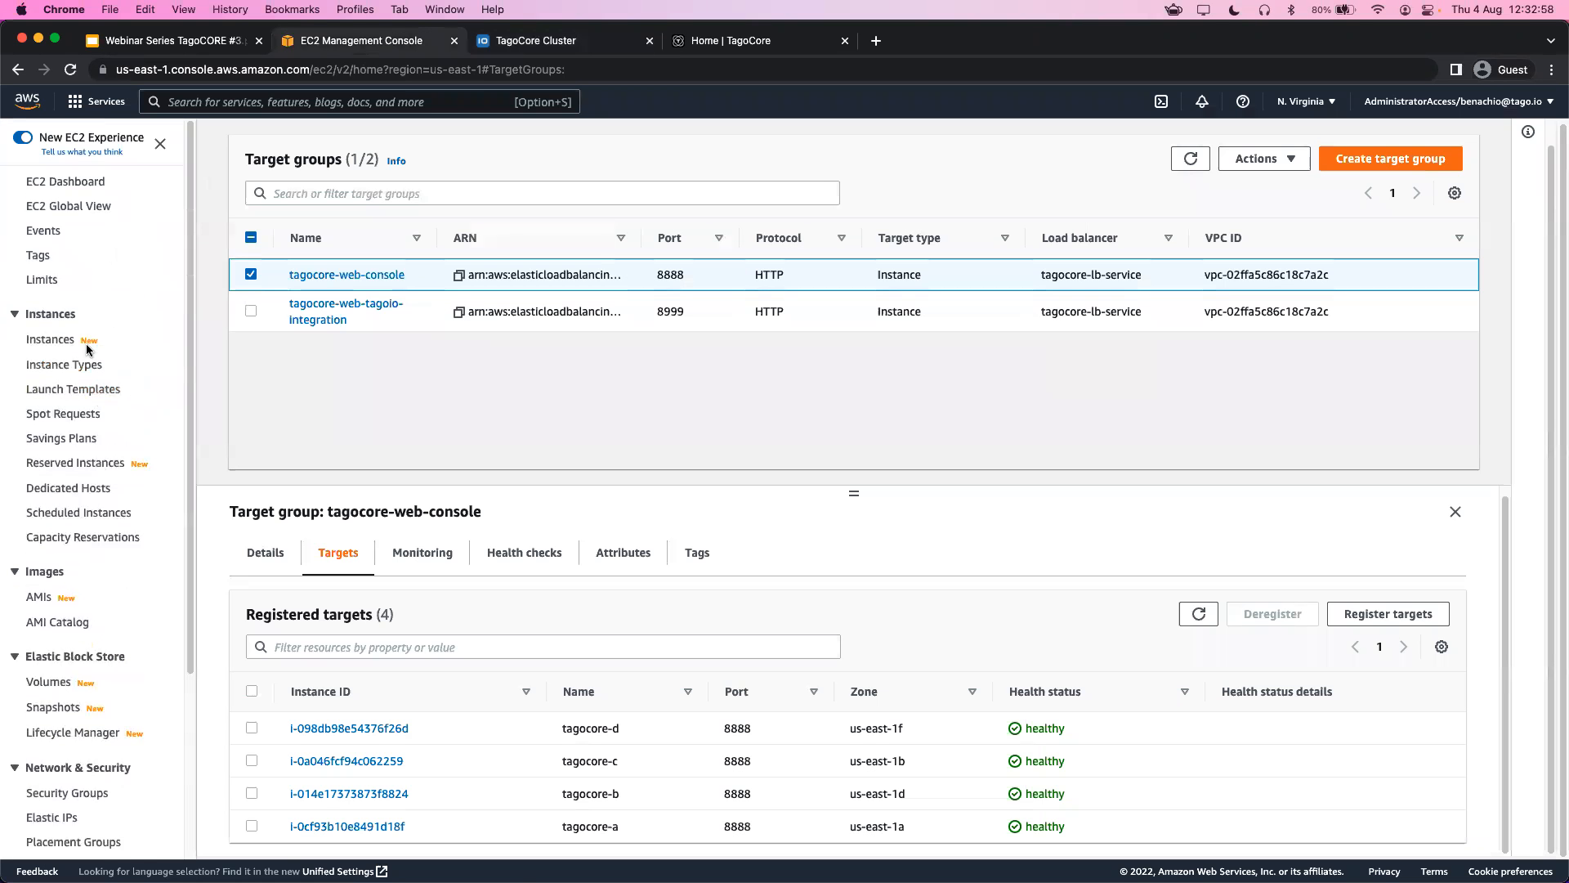
click(47, 340)
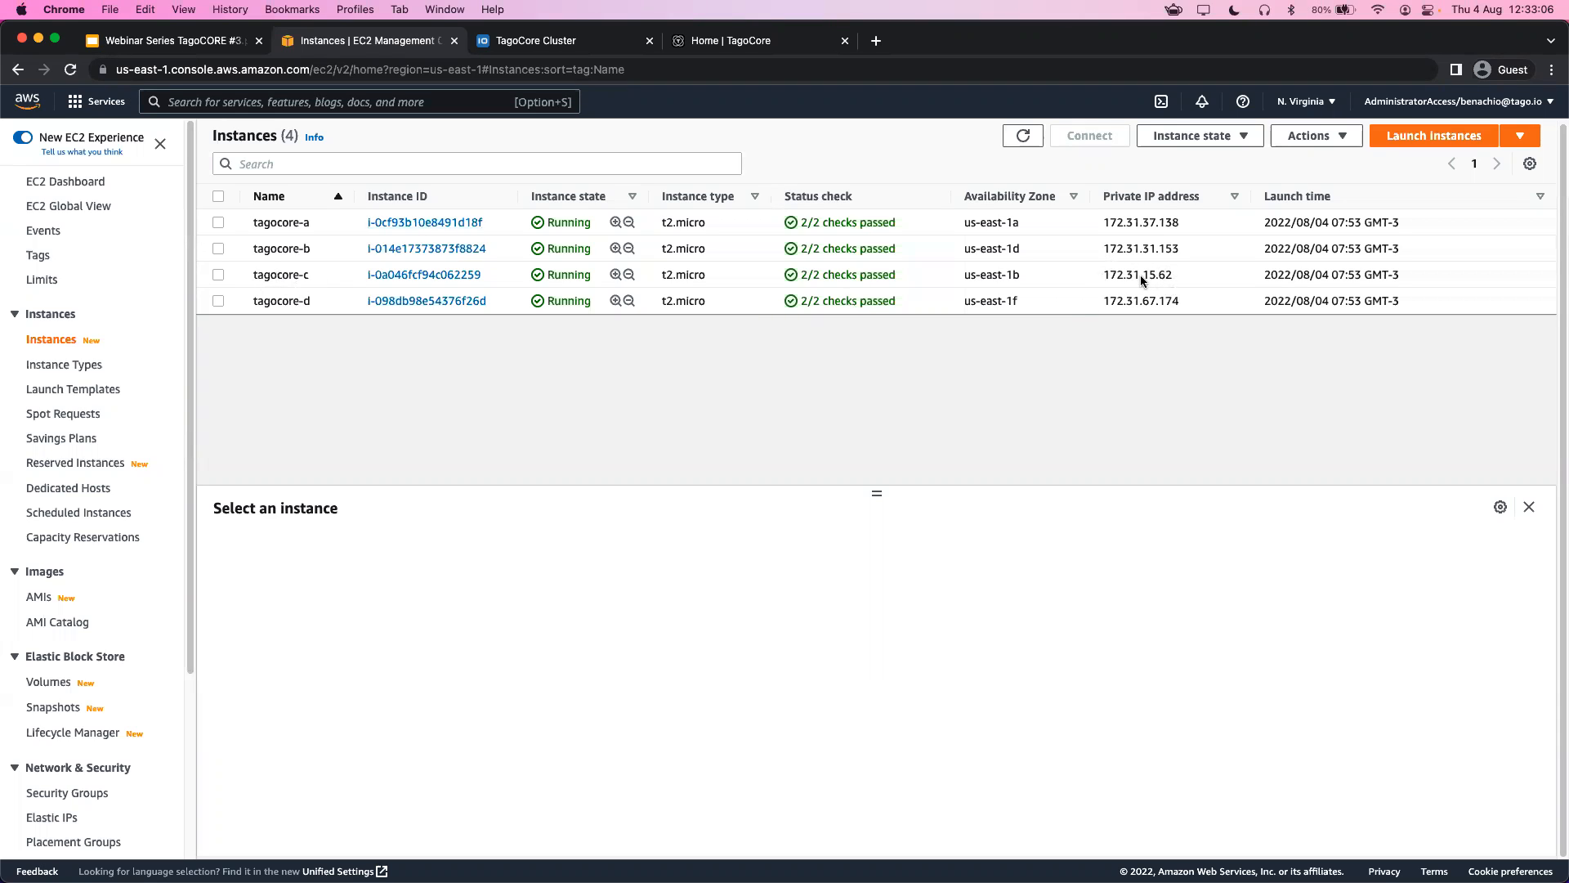
click(543, 41)
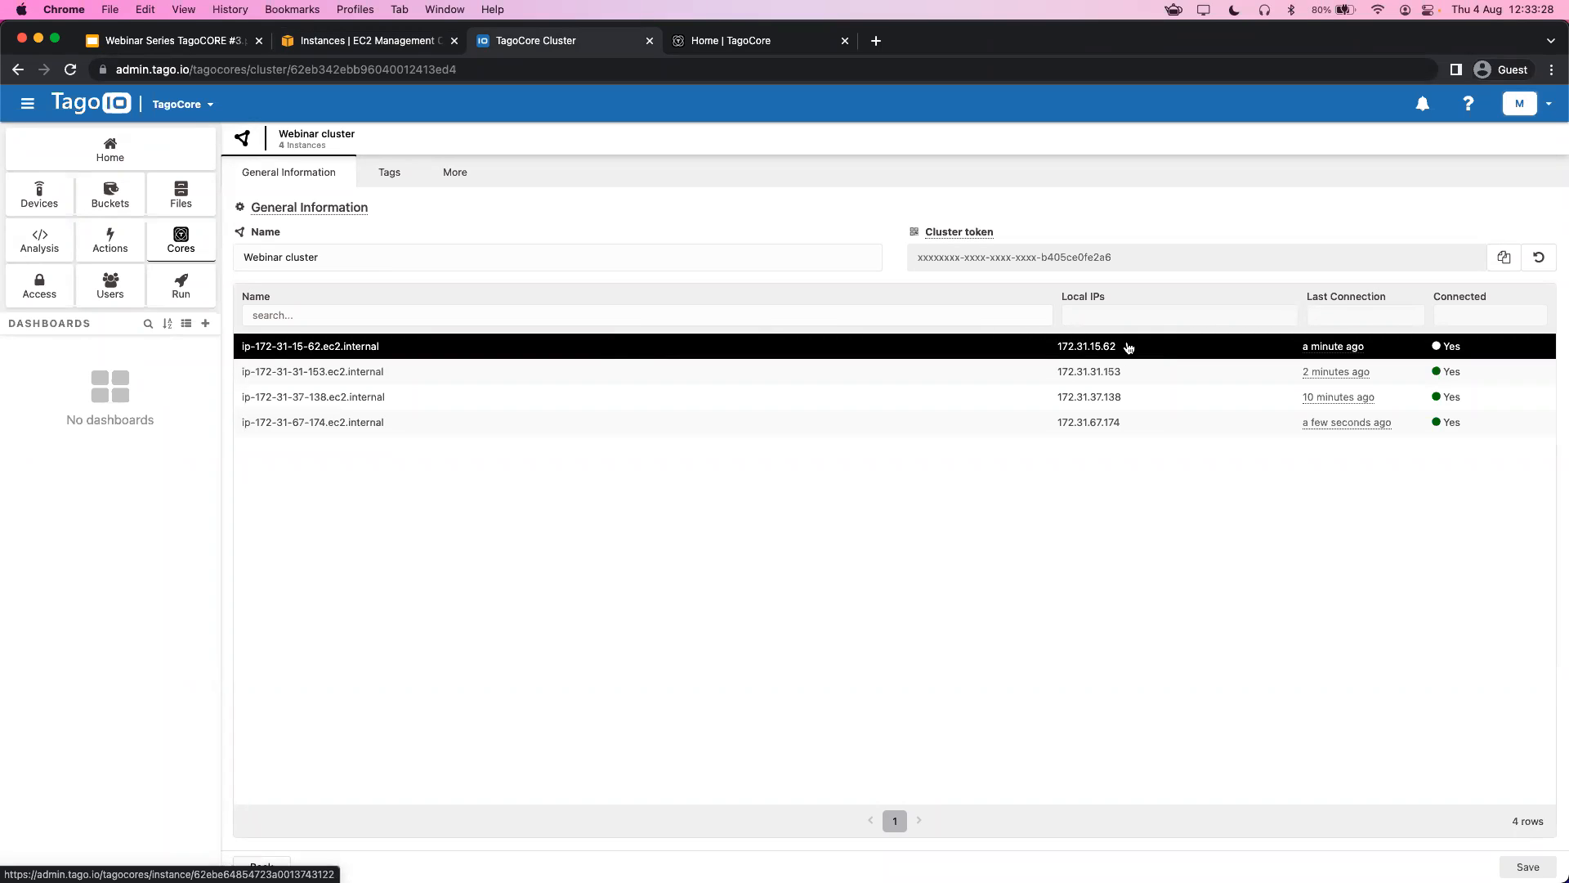
drag(1126, 351, 1113, 377)
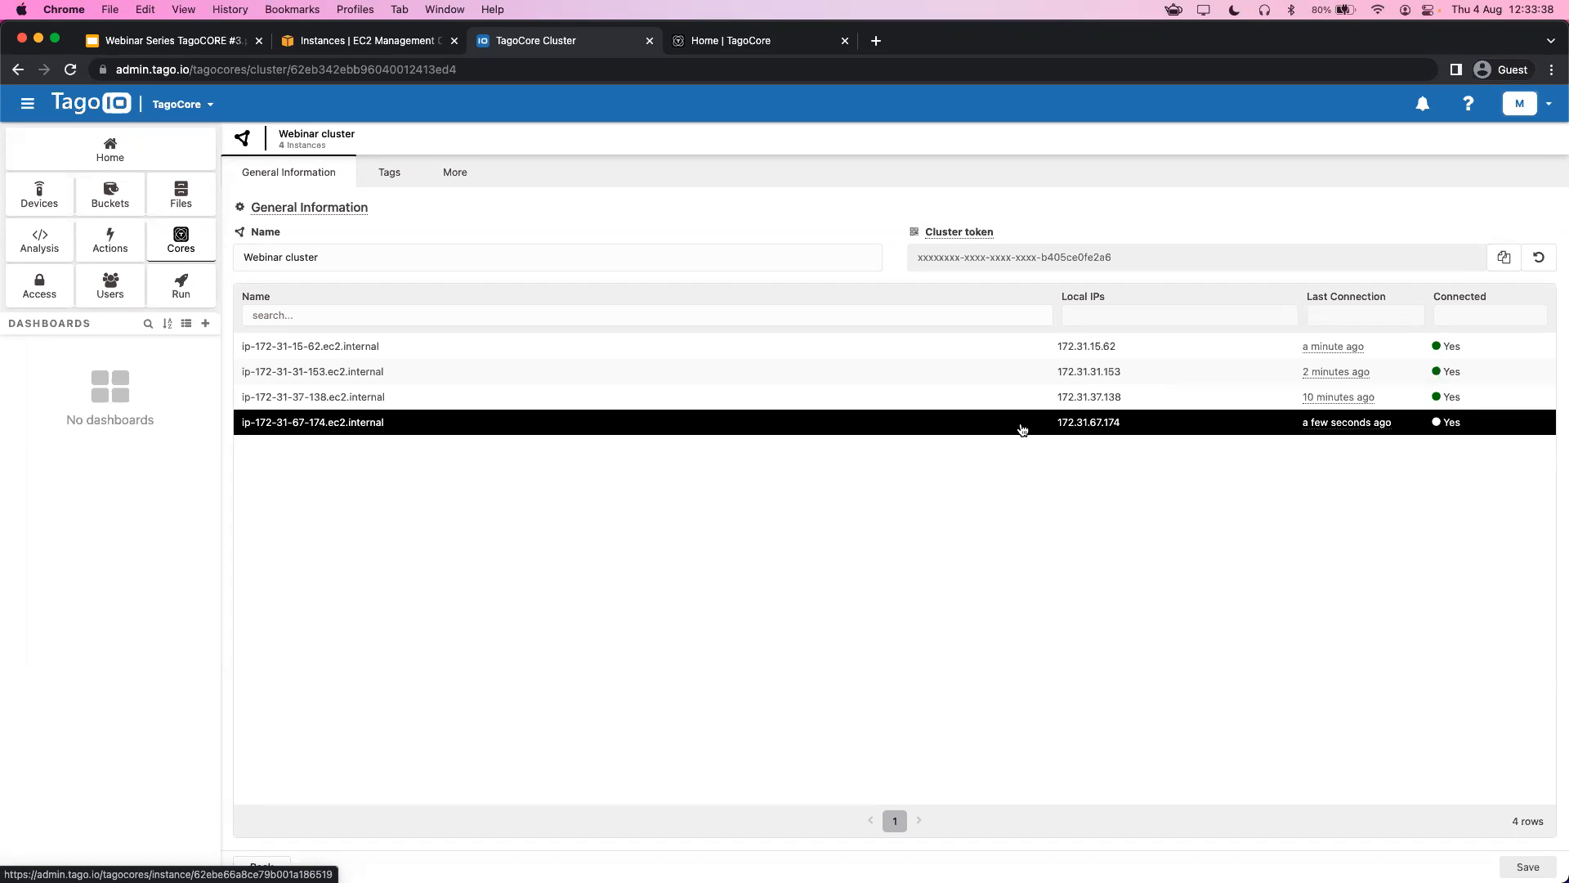
Reload the load-balanced TagoCore console's TagoIO integration page and match its local IP to an instance in the EC2 list.
click(1026, 396)
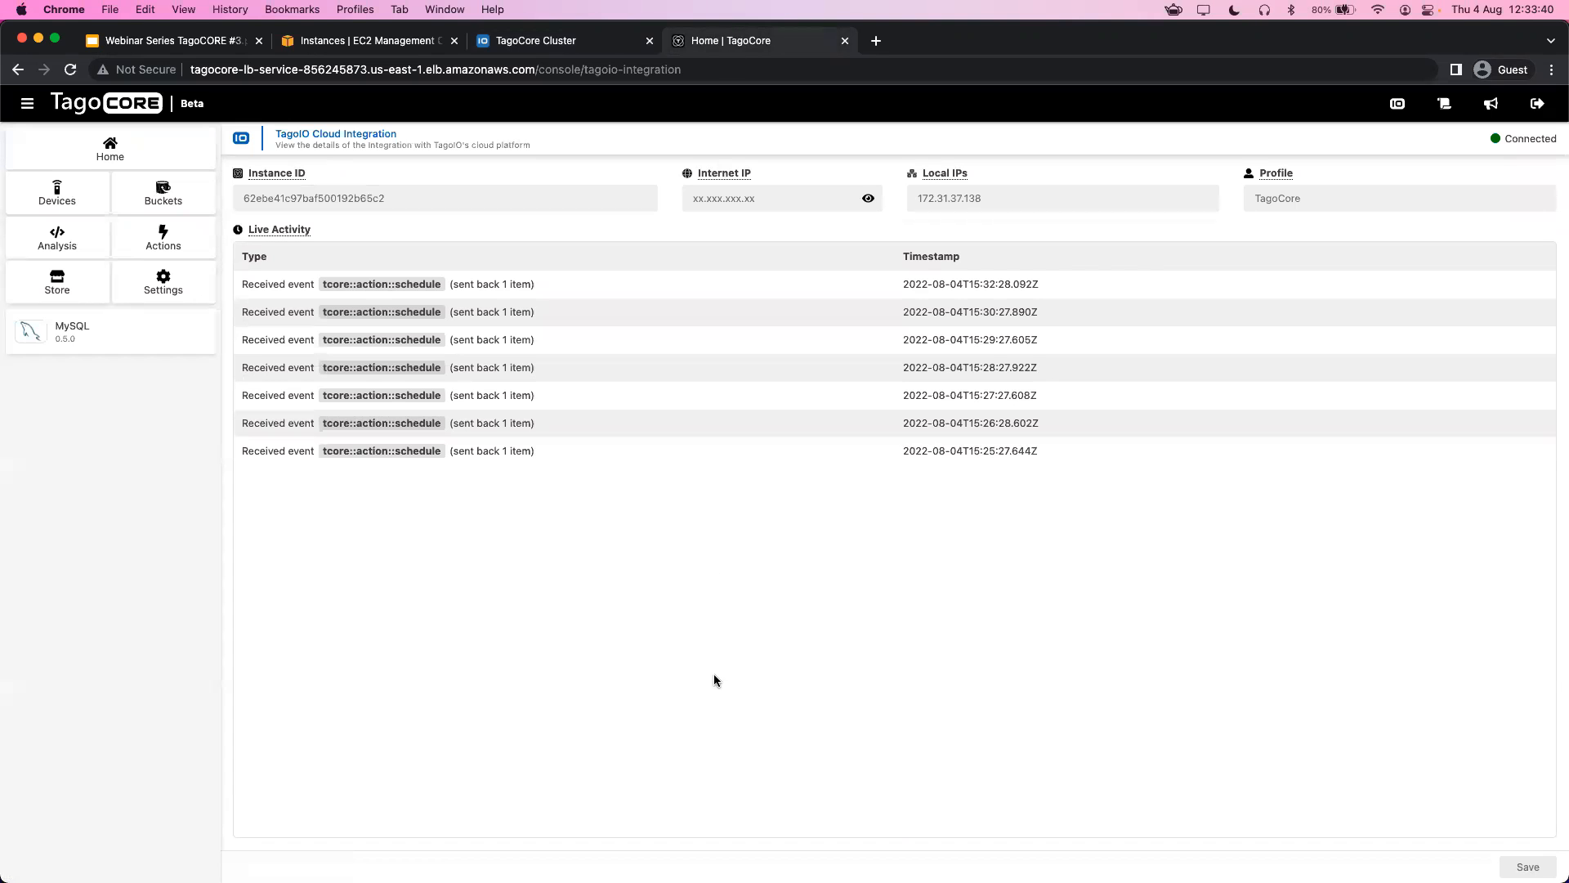
key(super+r)
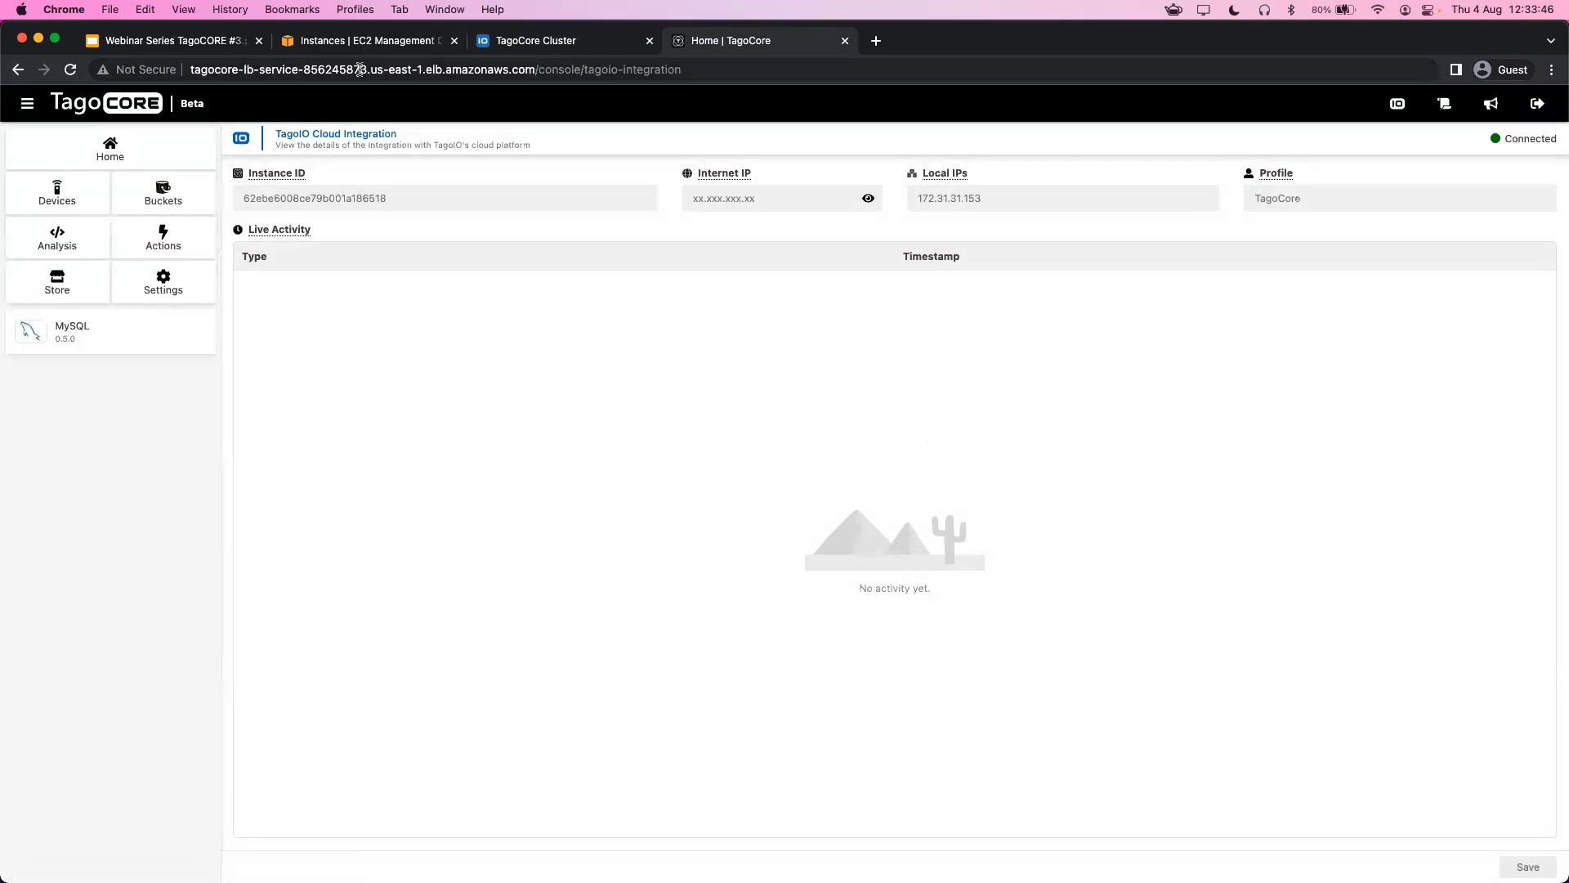
click(972, 199)
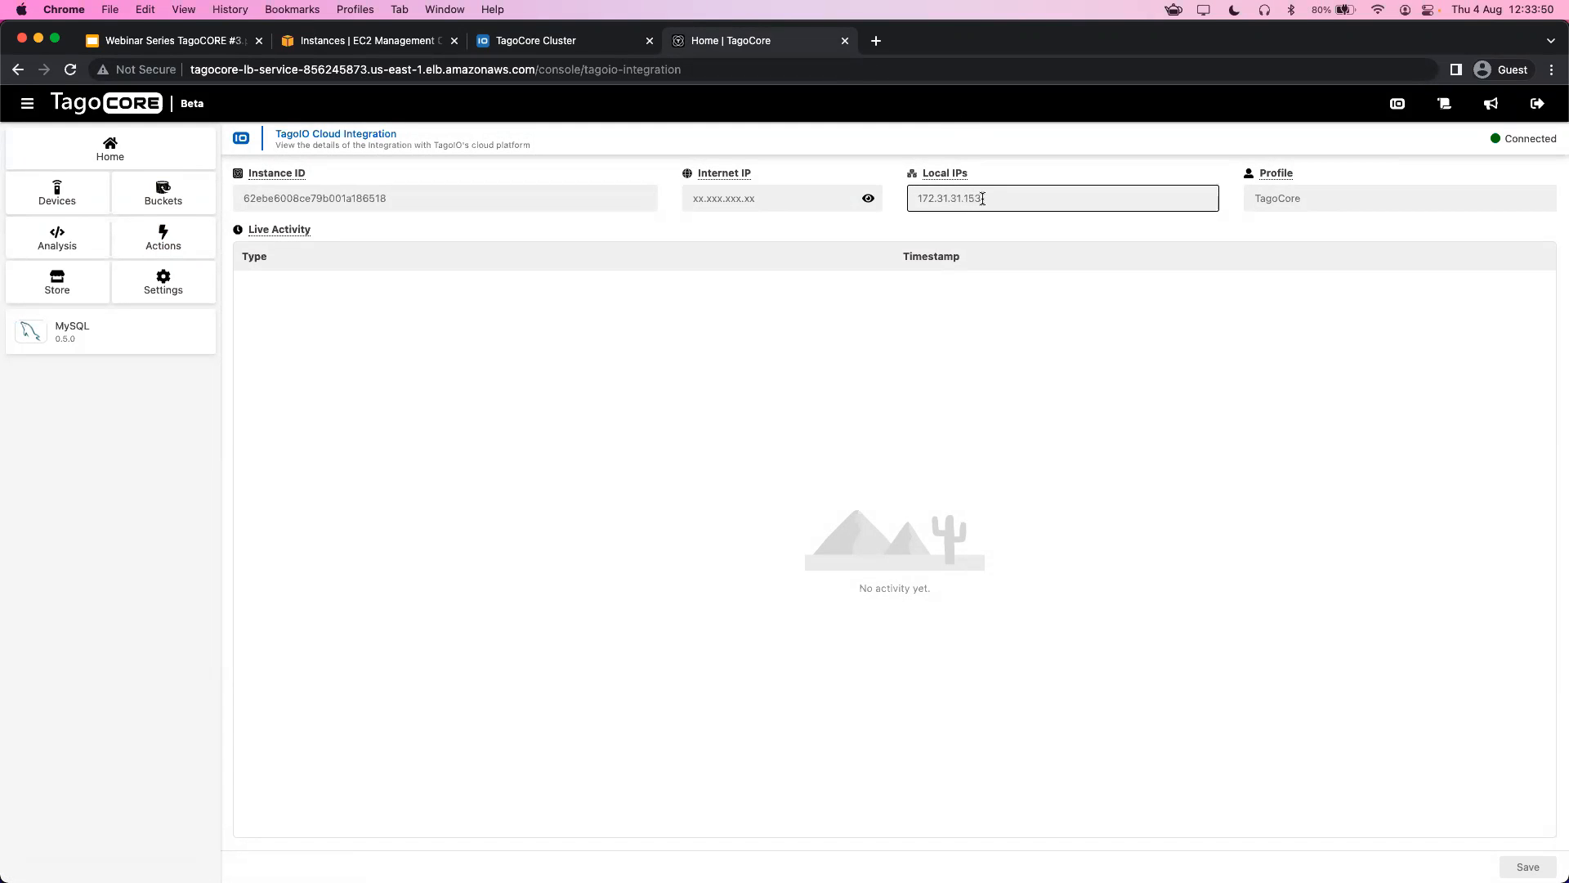
click(329, 41)
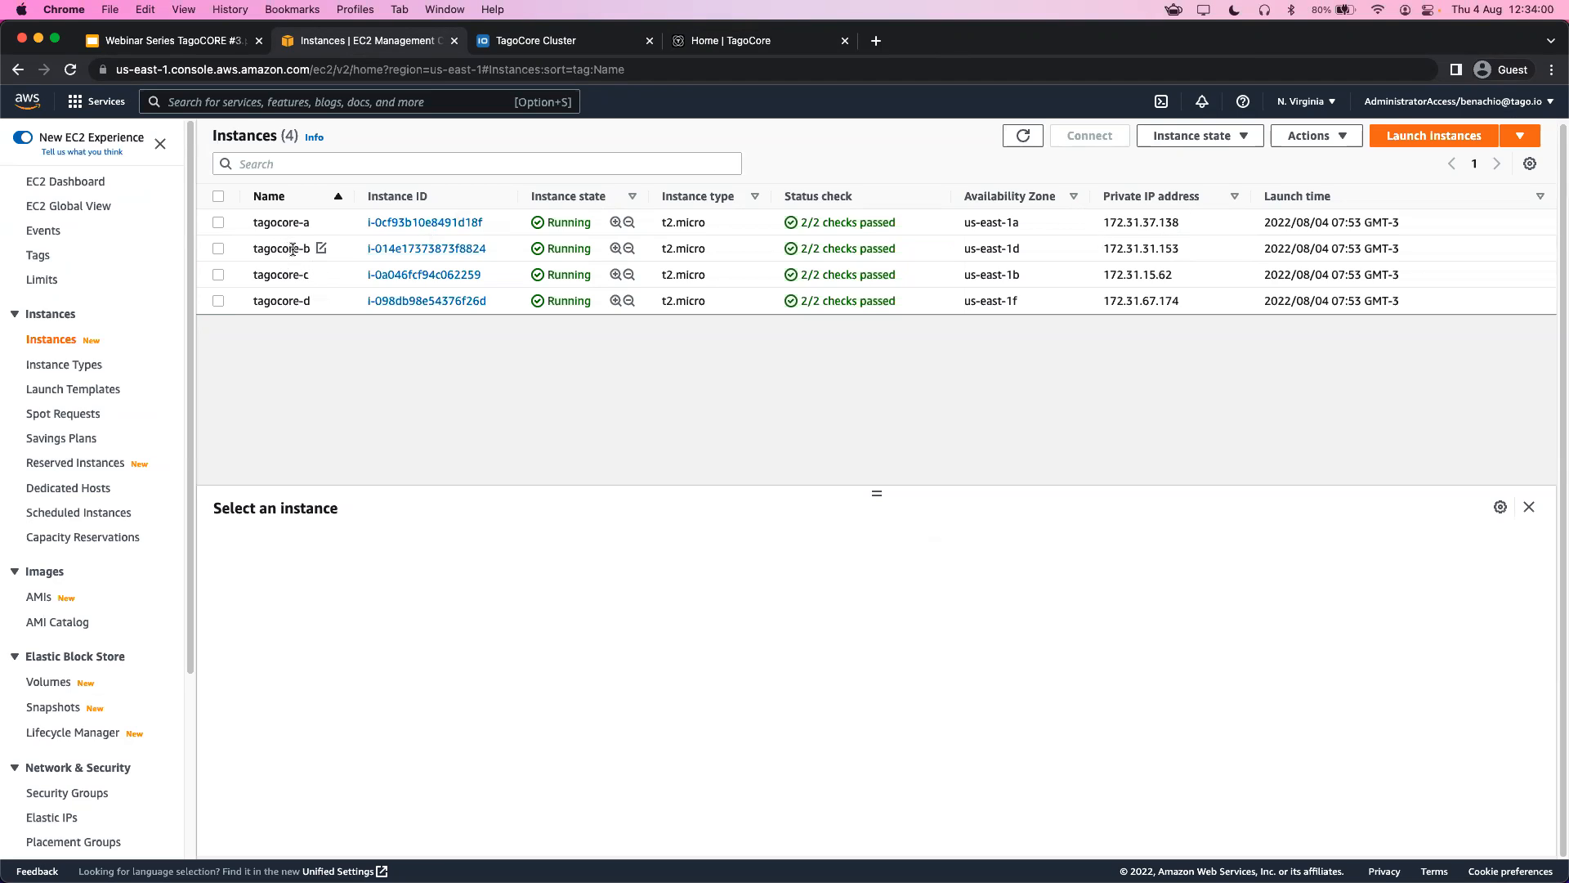
click(562, 45)
click(724, 43)
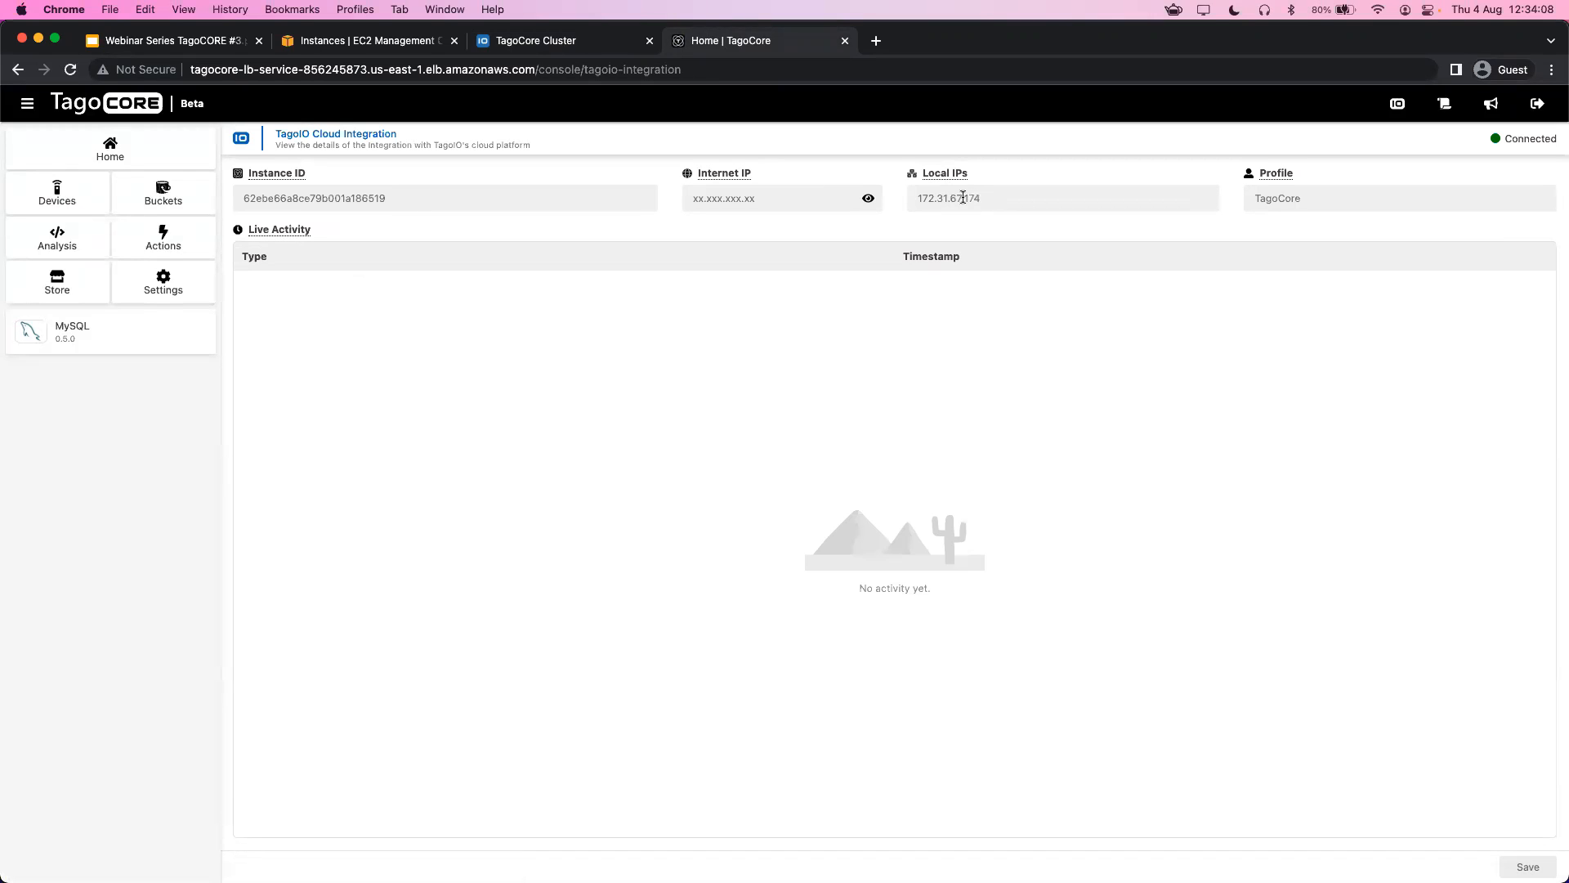
Review the EC2 instances list and its load balancing section, plus the Webinar cluster's connected instances in TagoIO.
click(375, 41)
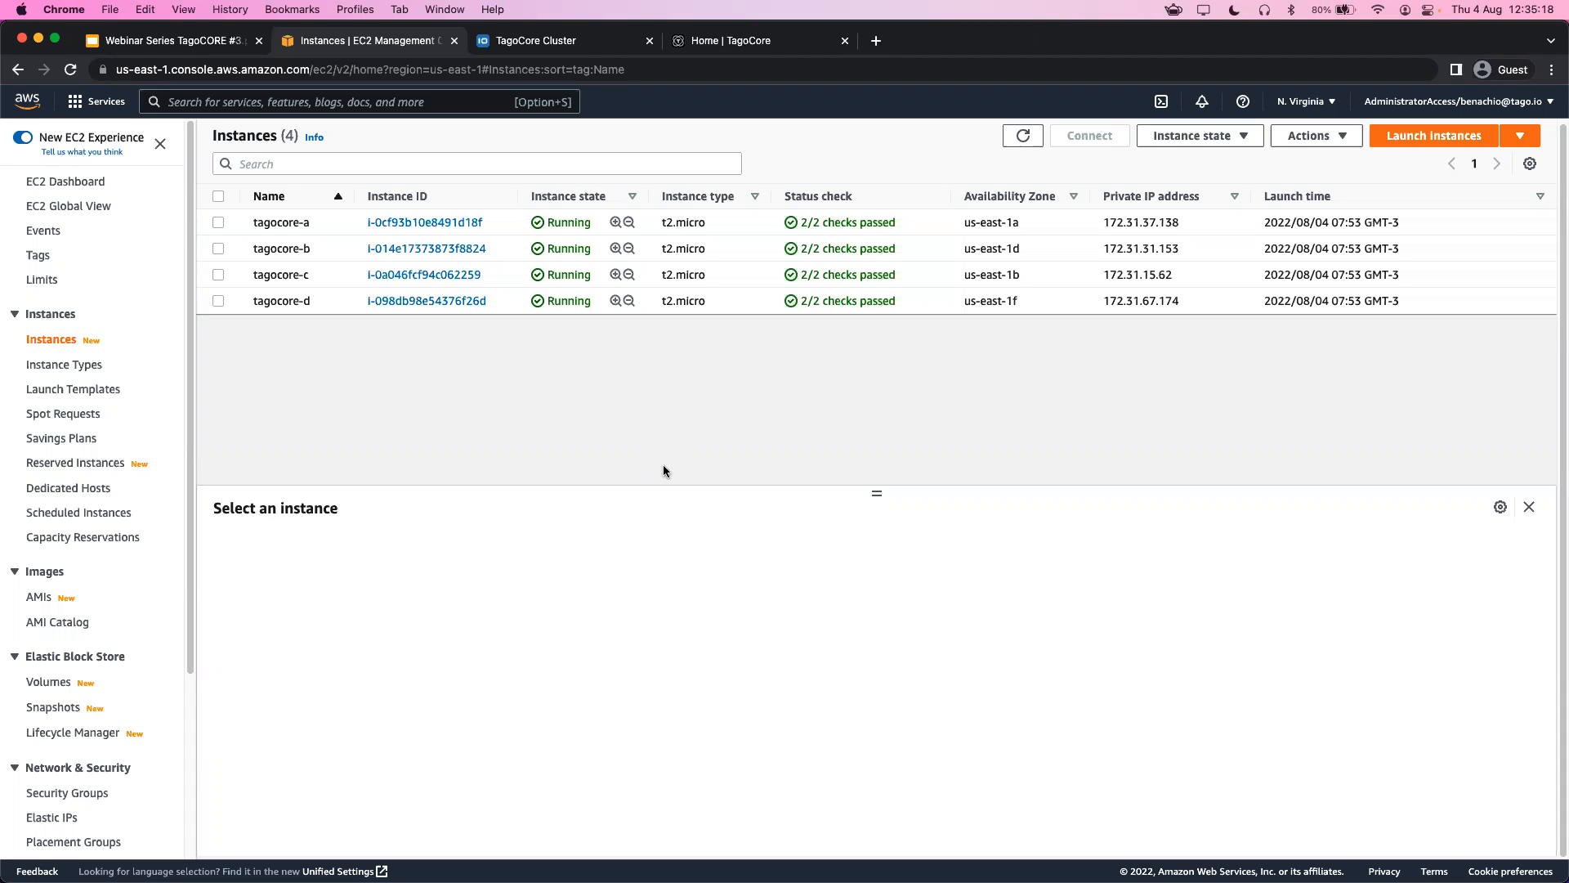
scroll(130, 732, down, 5)
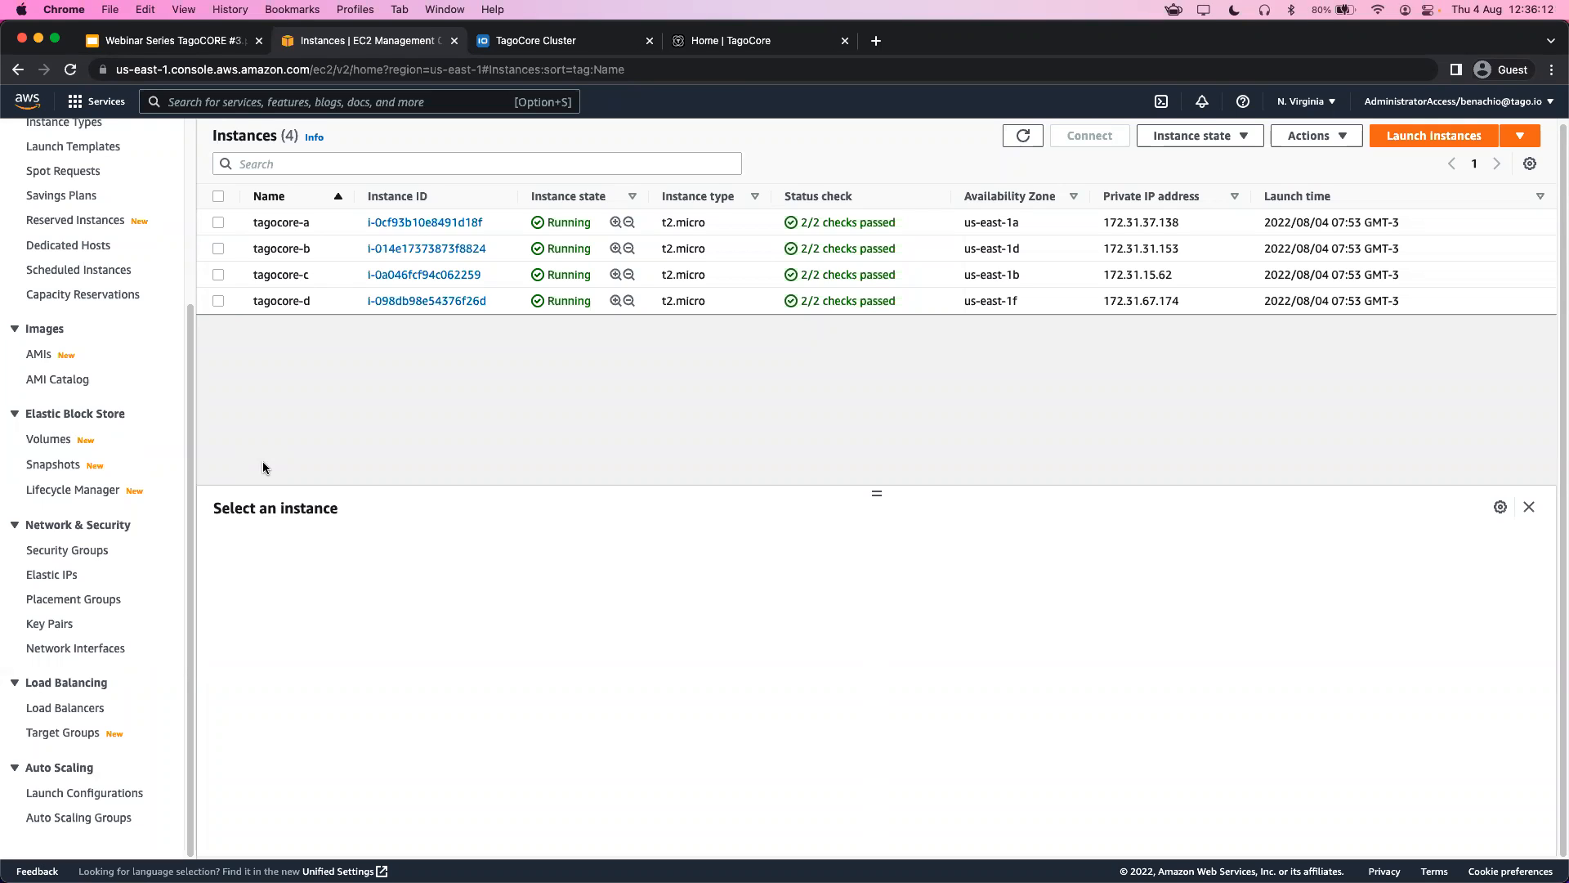
click(535, 41)
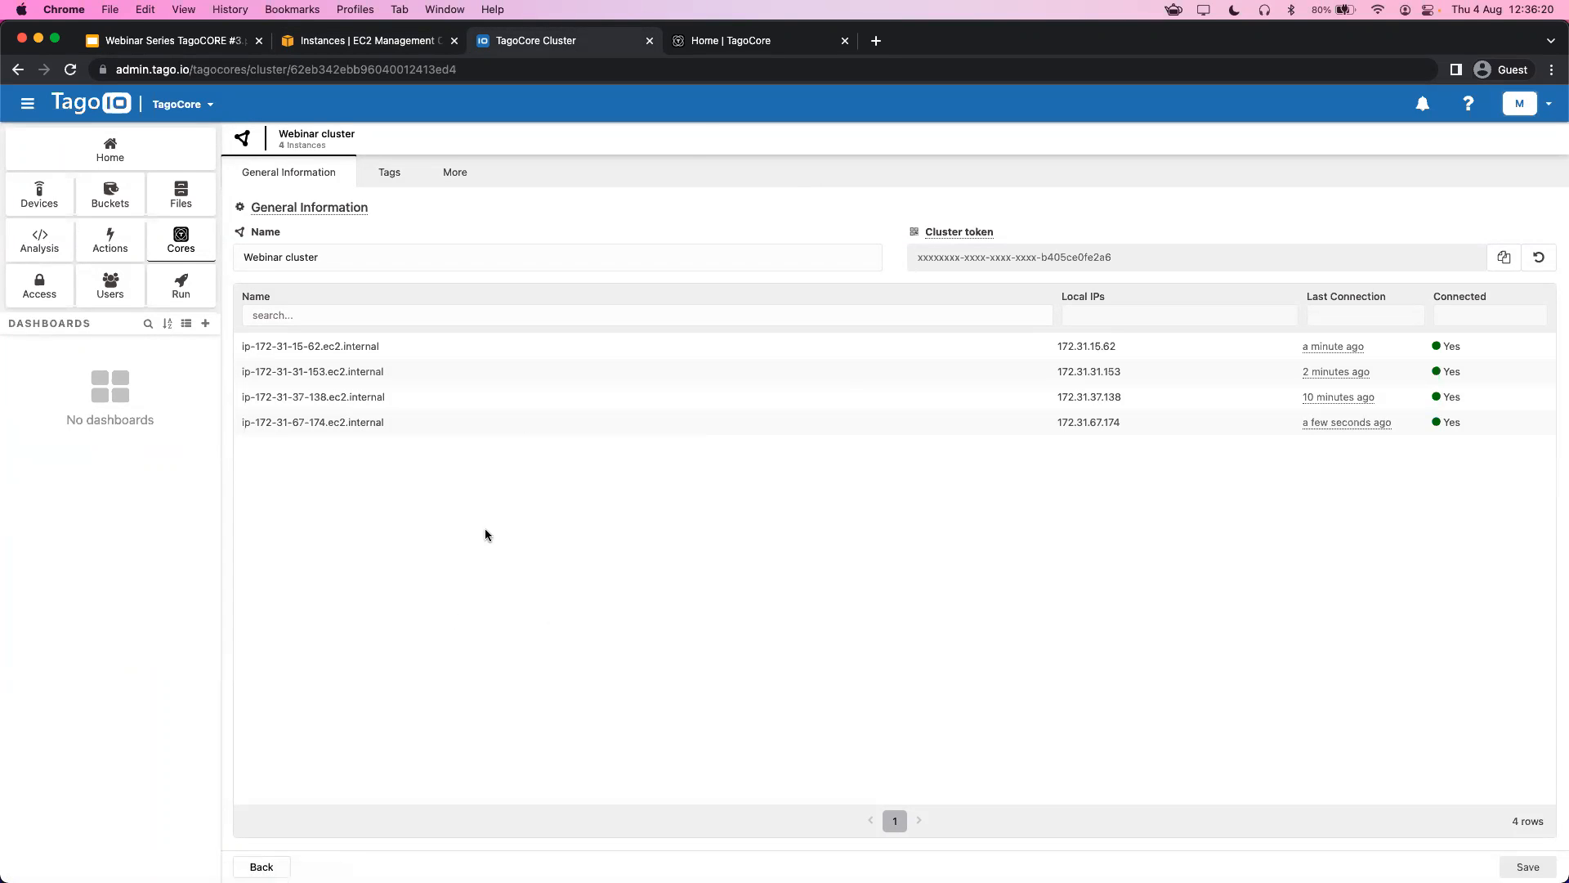
Install the Everynet LoRaWAN plugin from the Plugin Store in the load-balanced TagoCore console.
click(722, 41)
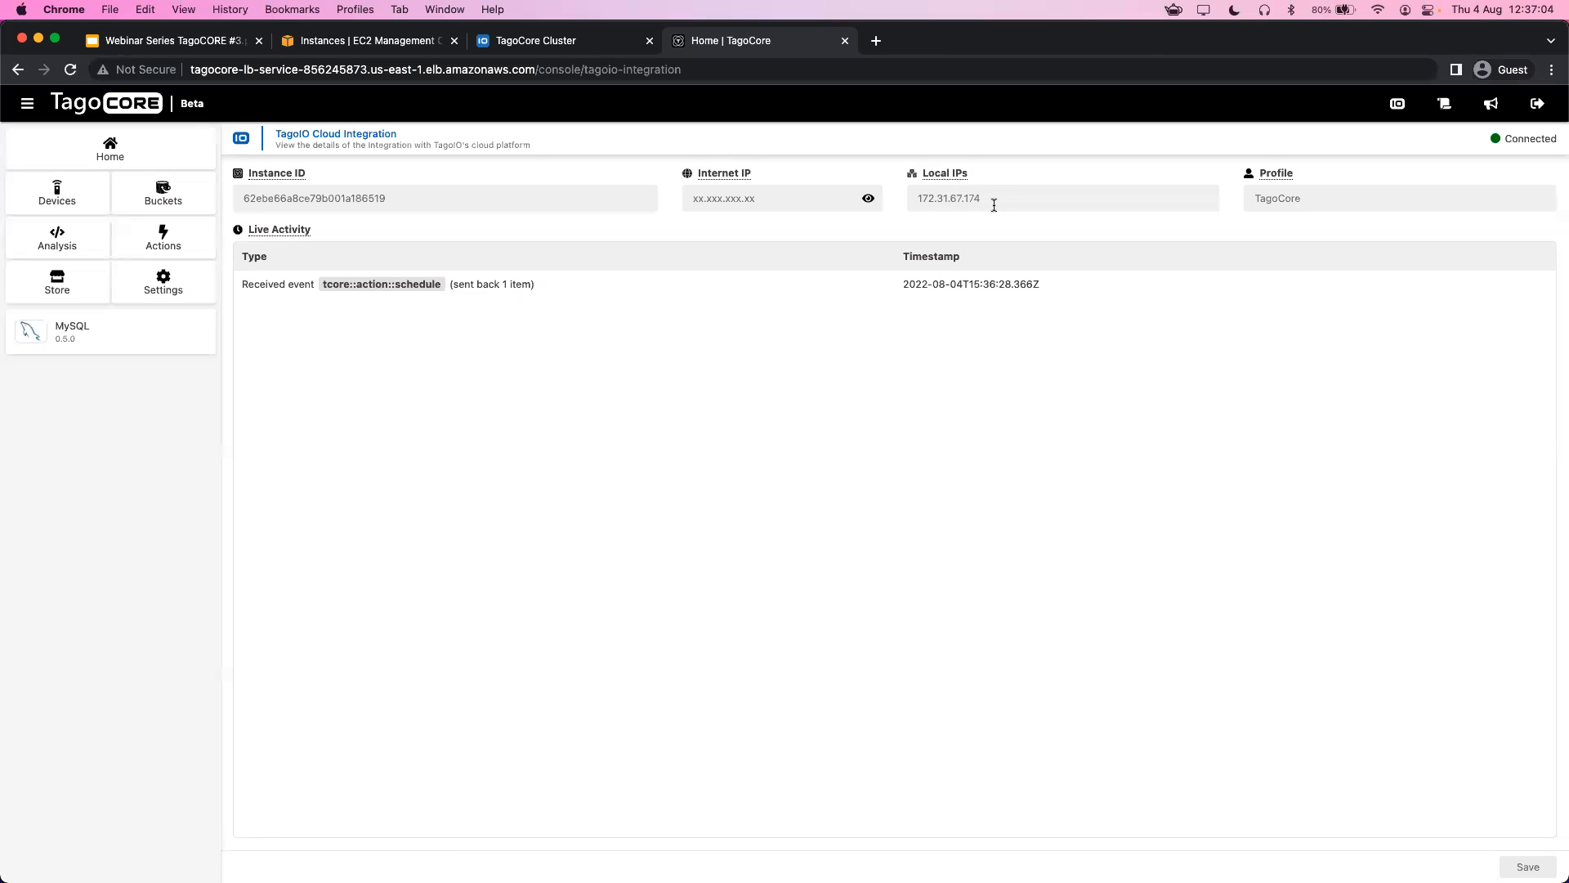
click(70, 288)
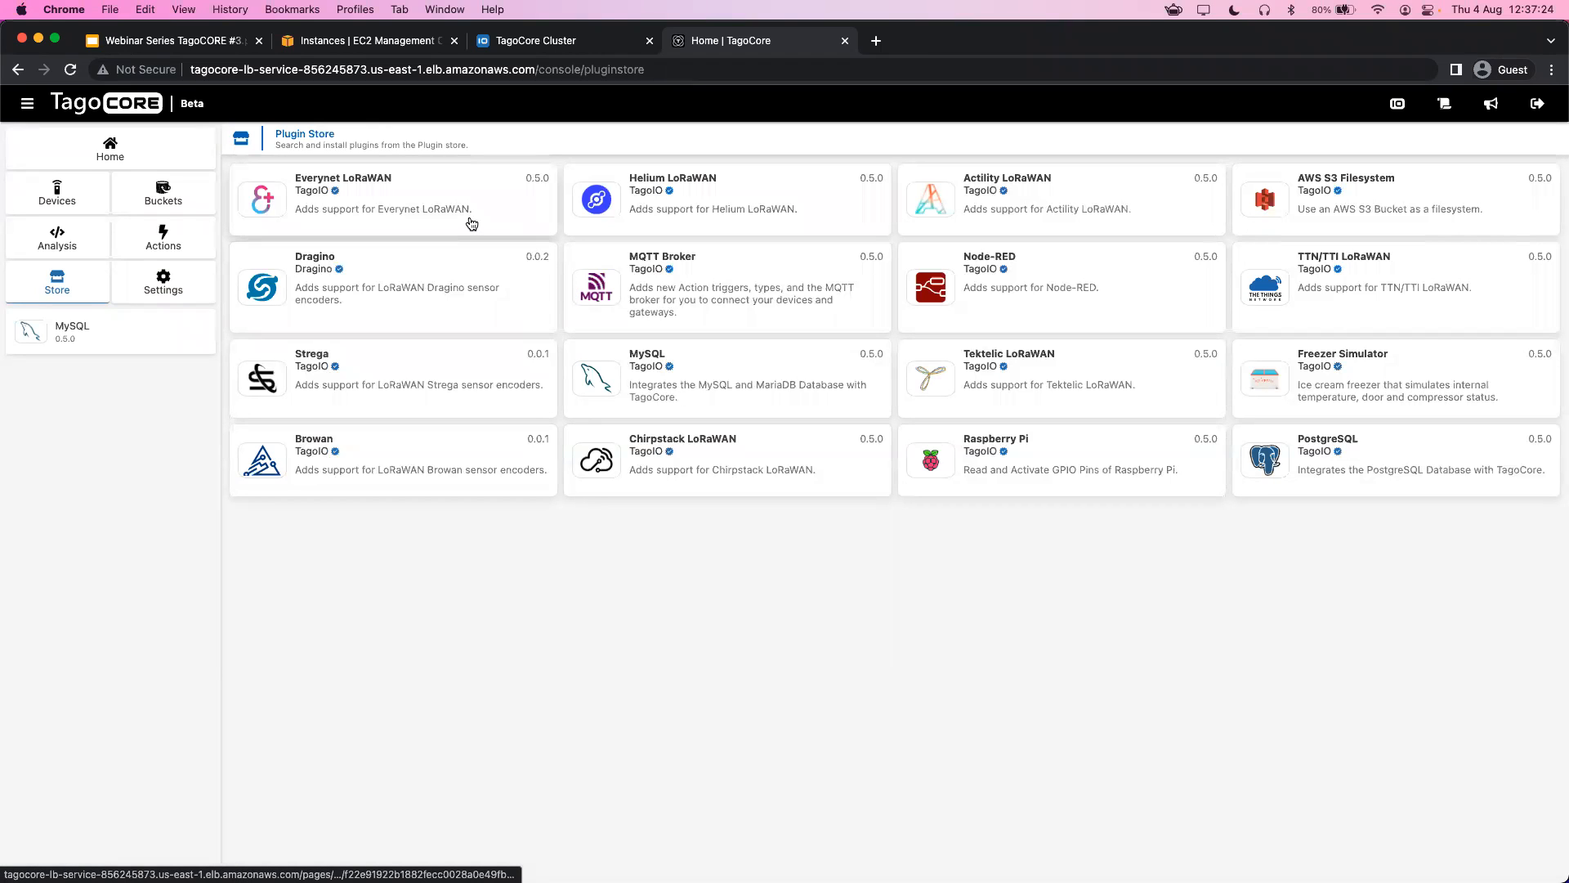
click(471, 221)
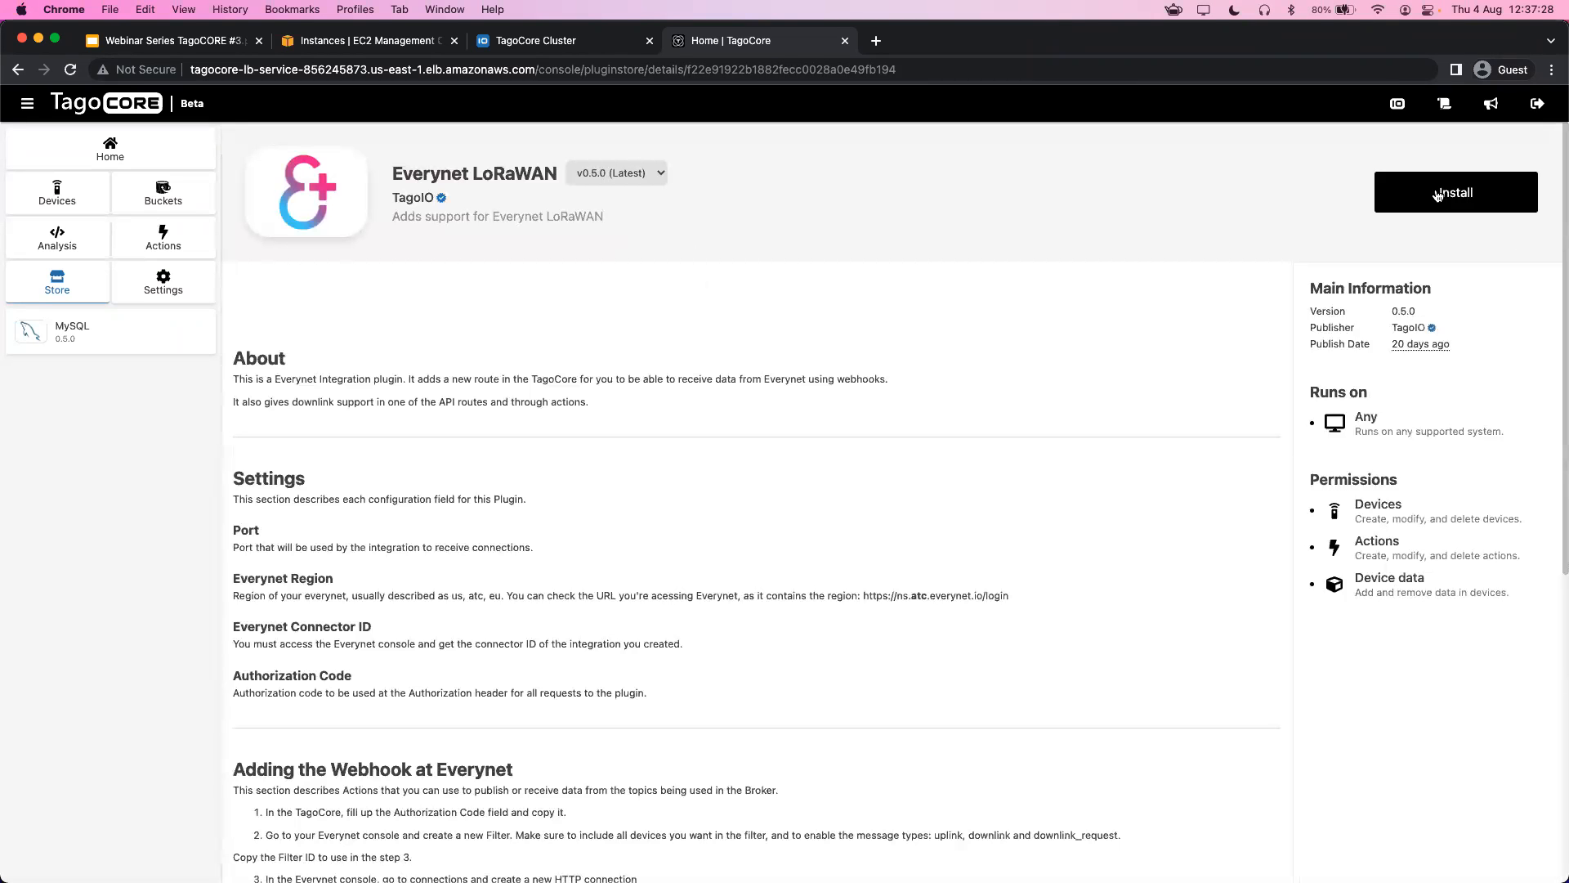
click(1438, 194)
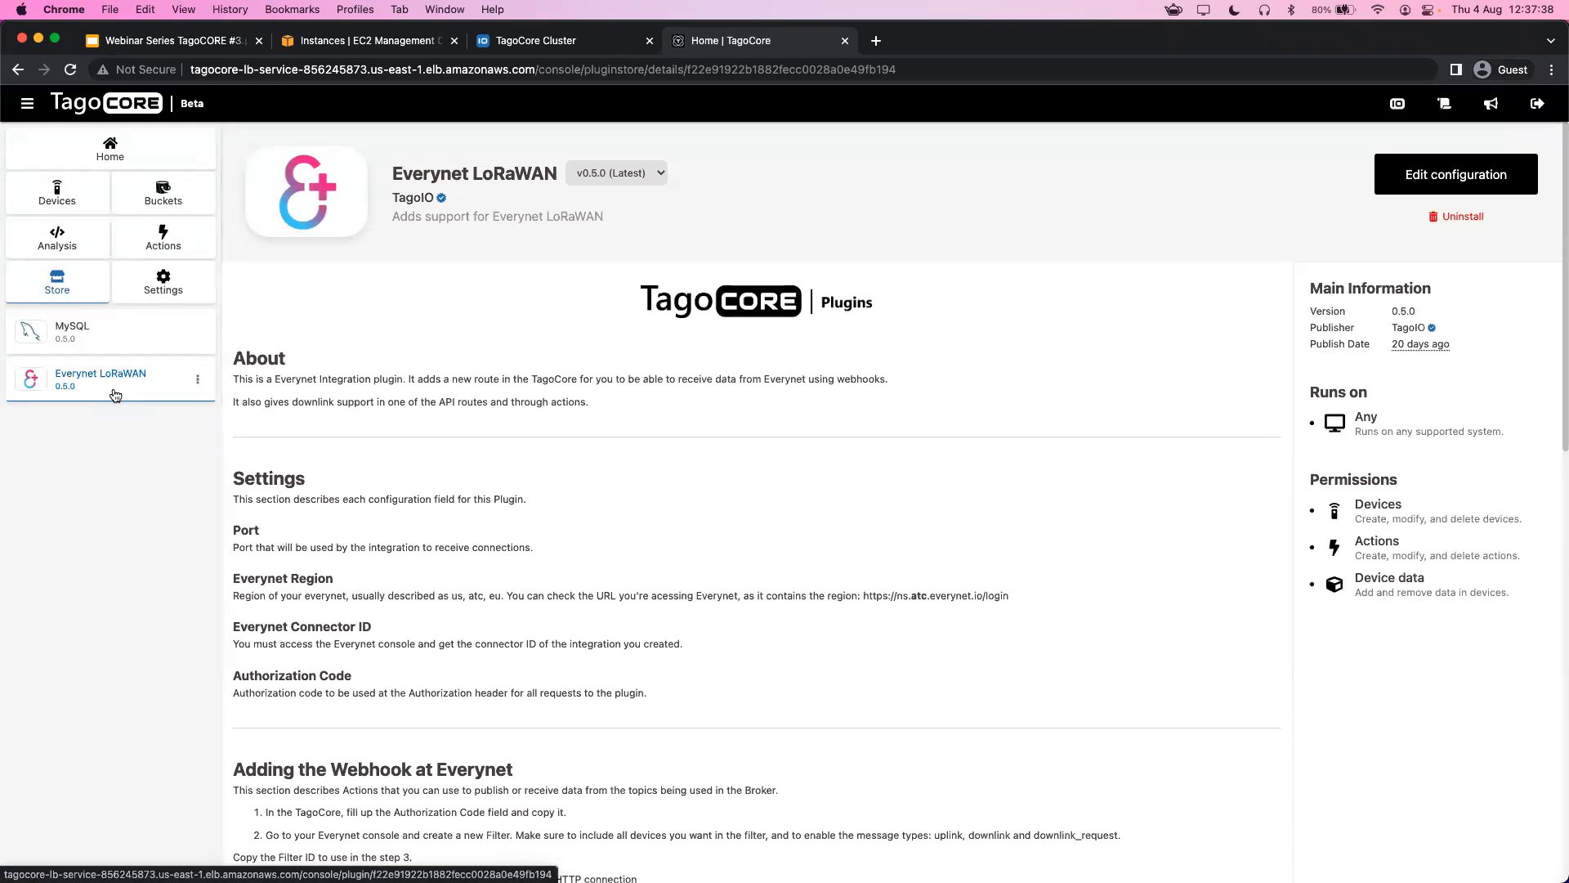
Check the TagoCore console's TagoIO integration page before and after a reload, matching its local IP to the EC2 instances list.
click(1393, 107)
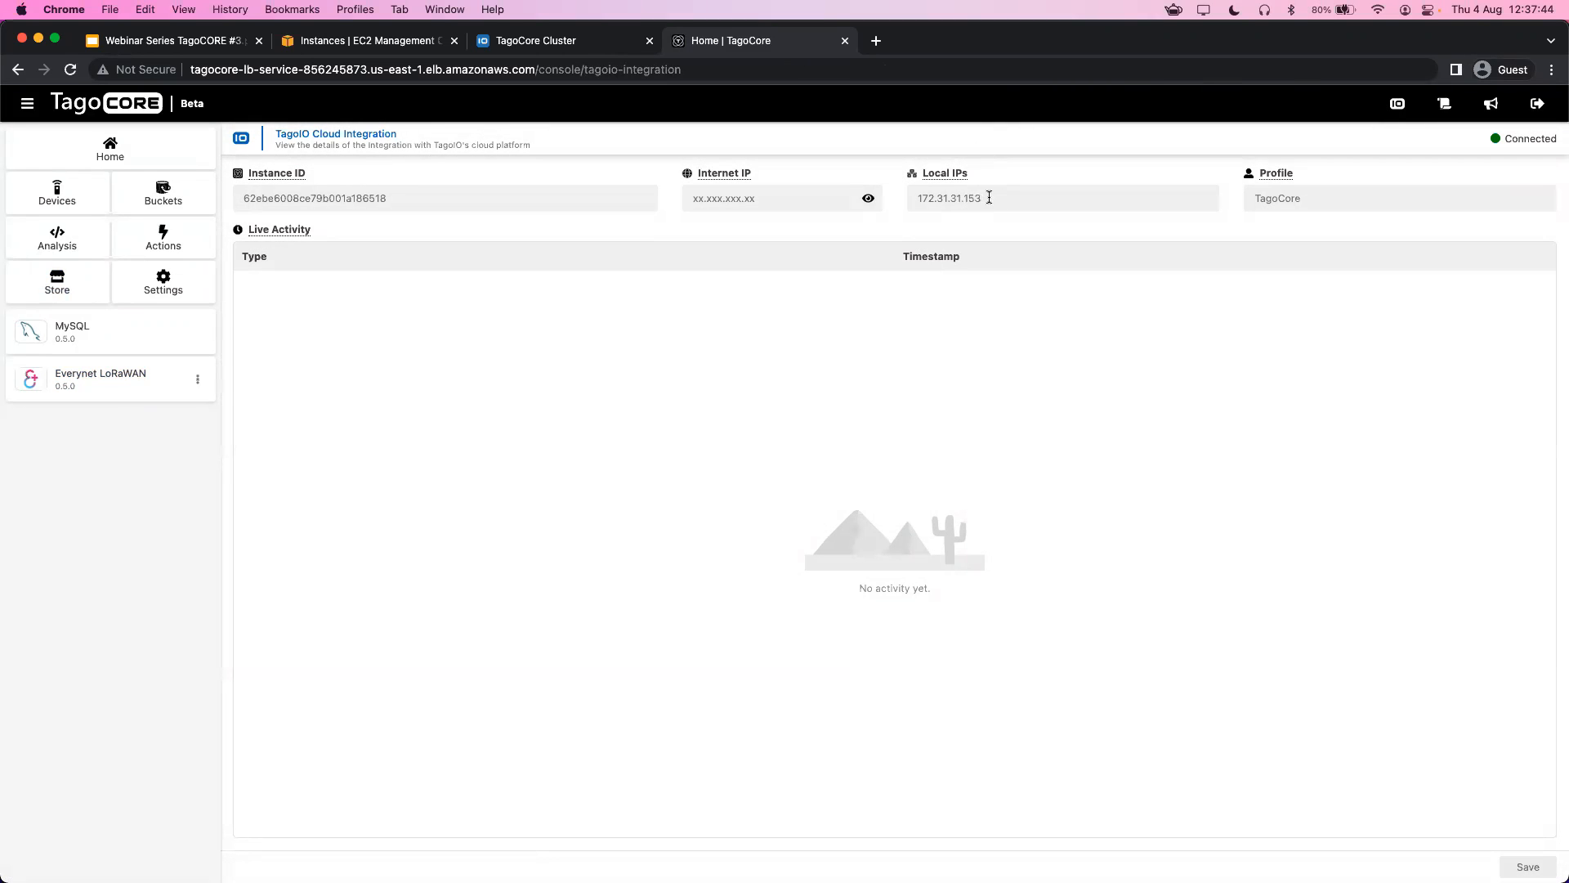
click(371, 47)
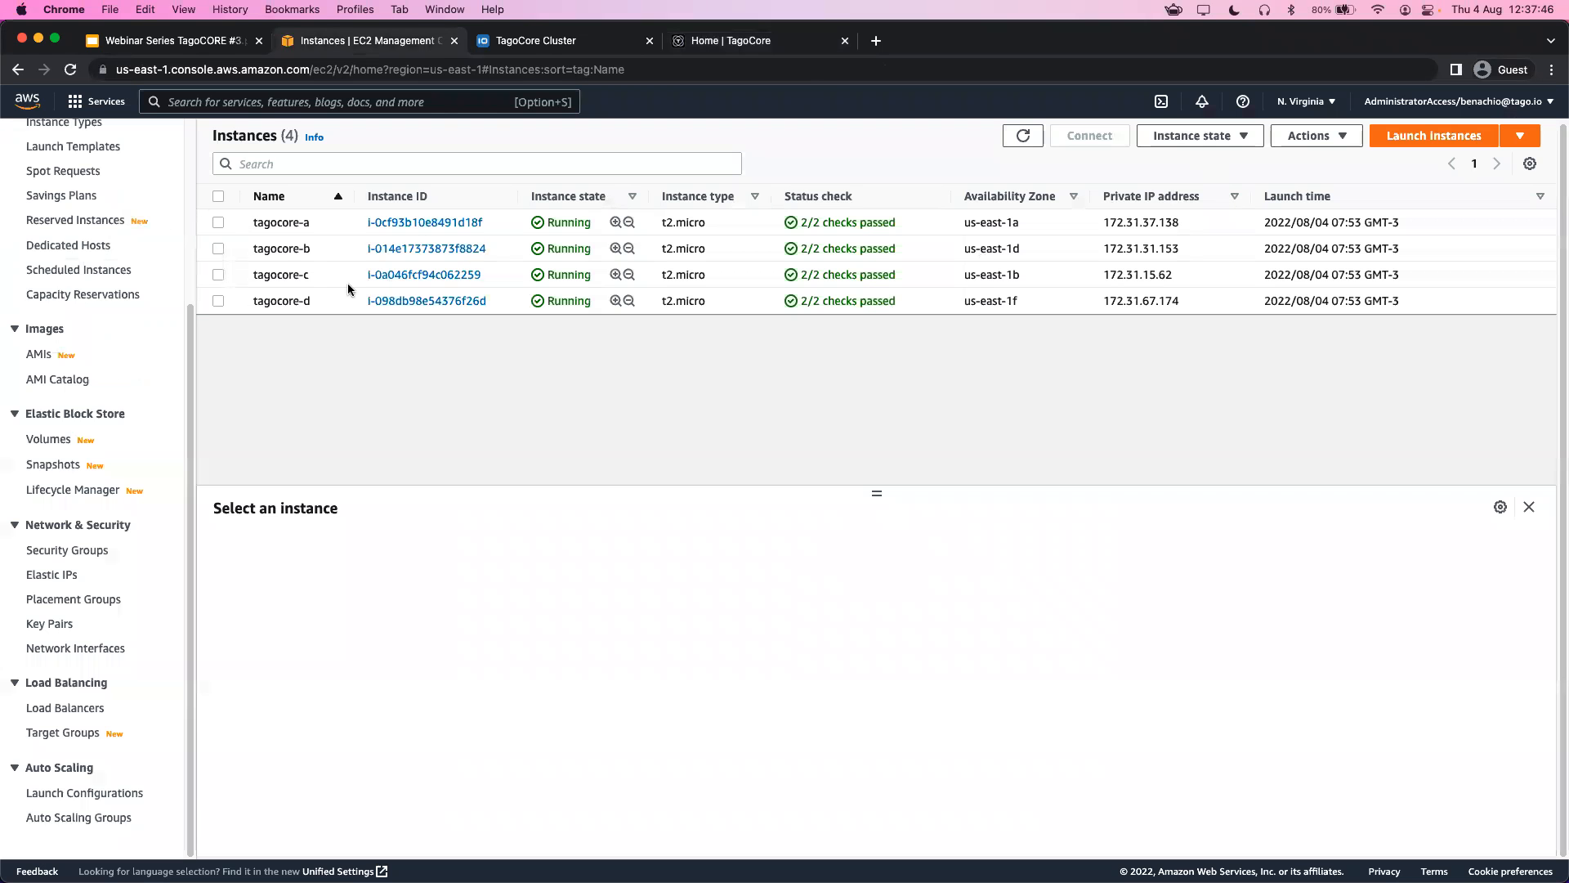
click(784, 41)
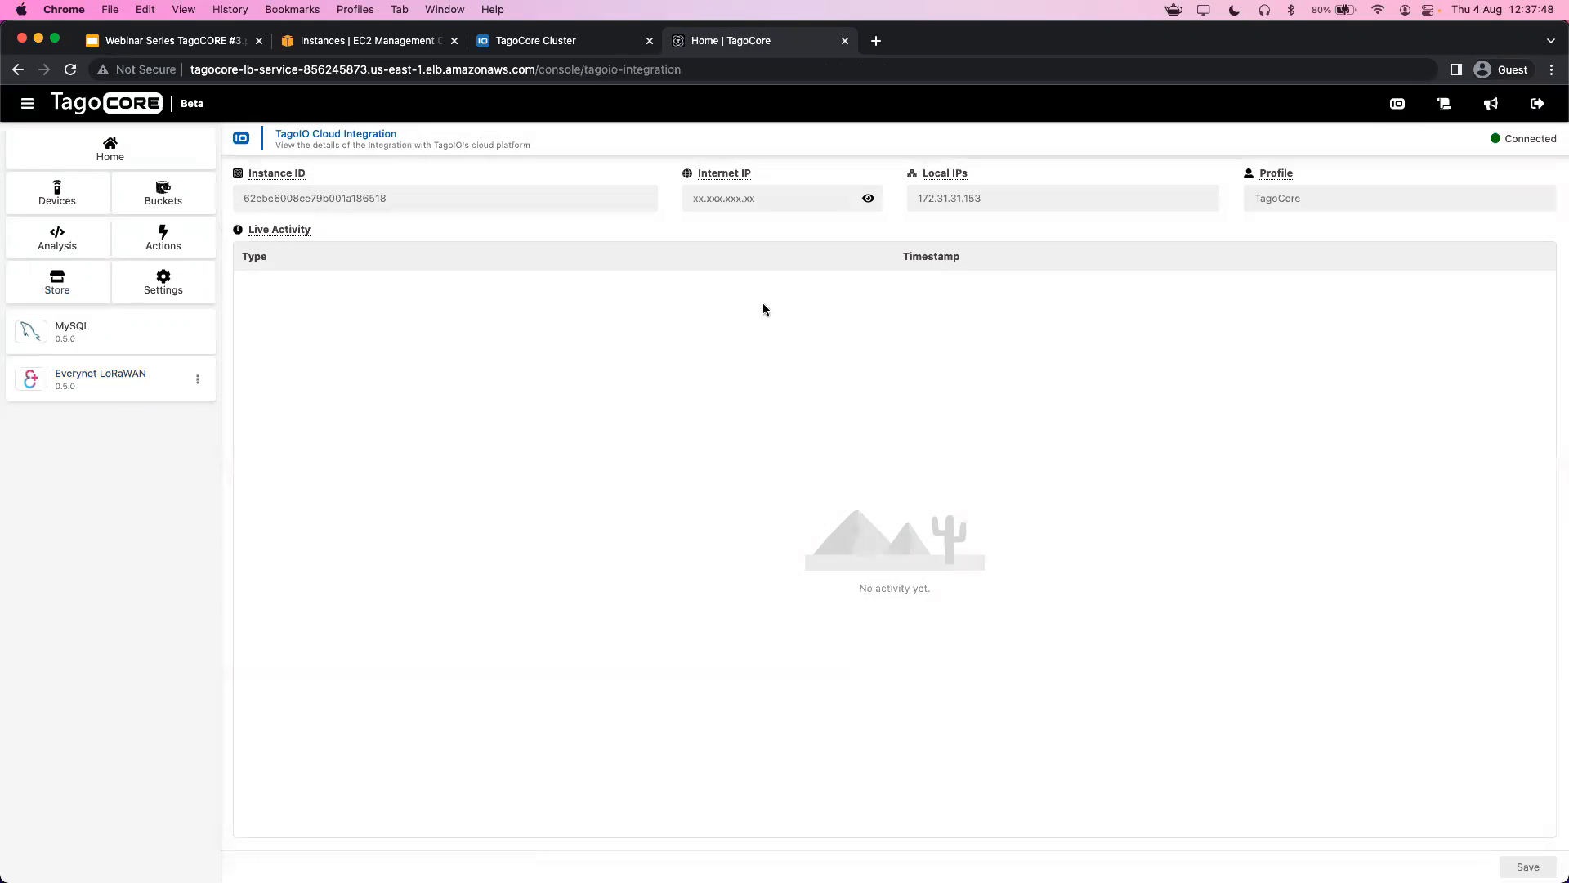
key(super+r)
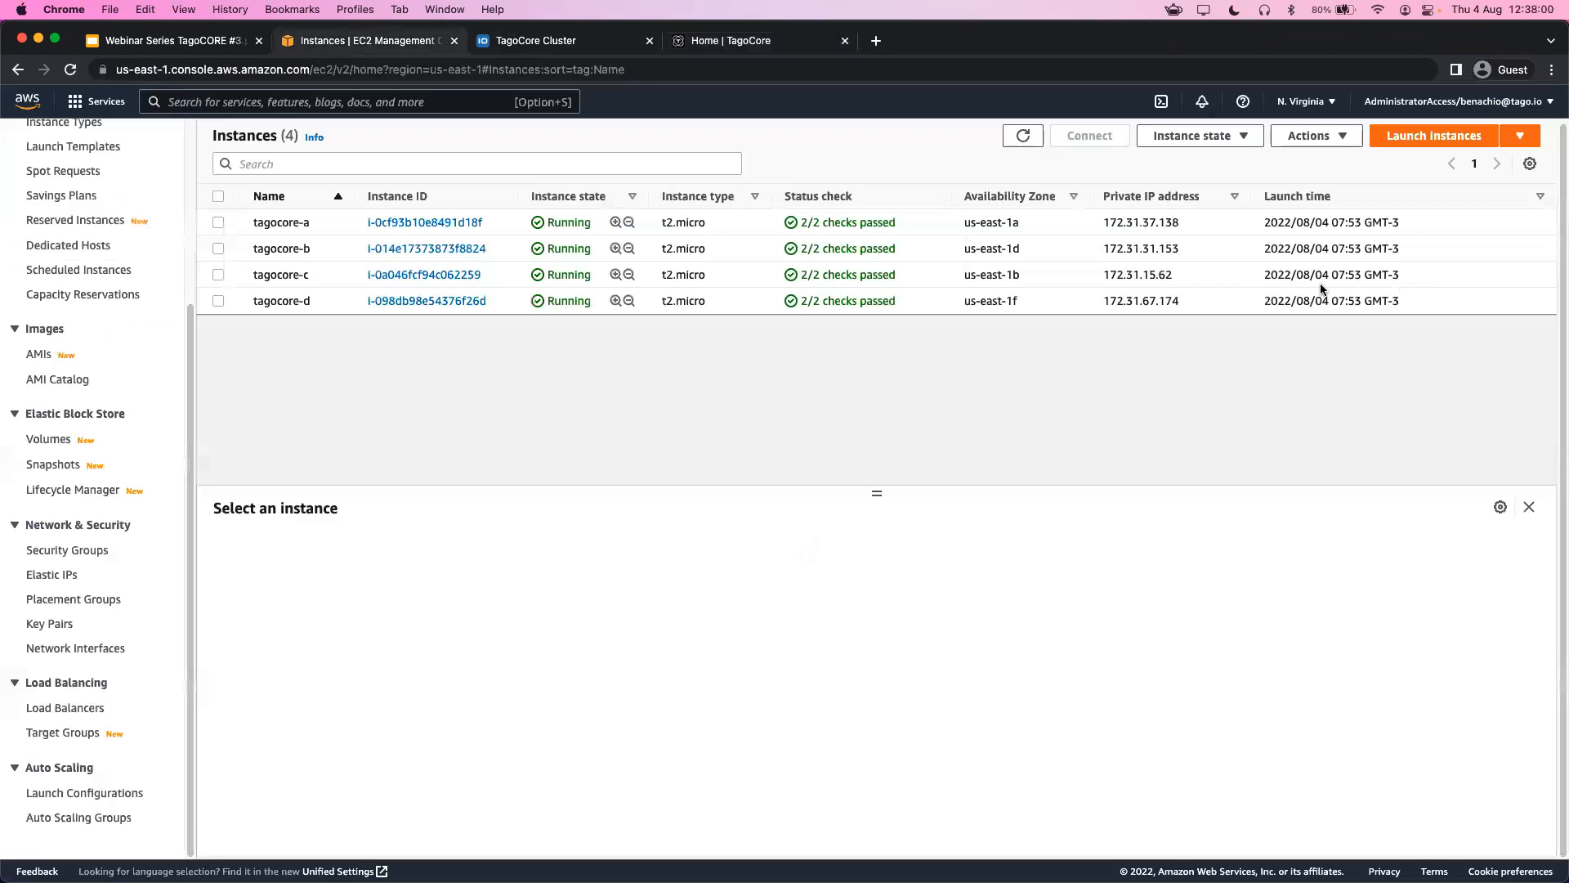
click(372, 43)
click(748, 43)
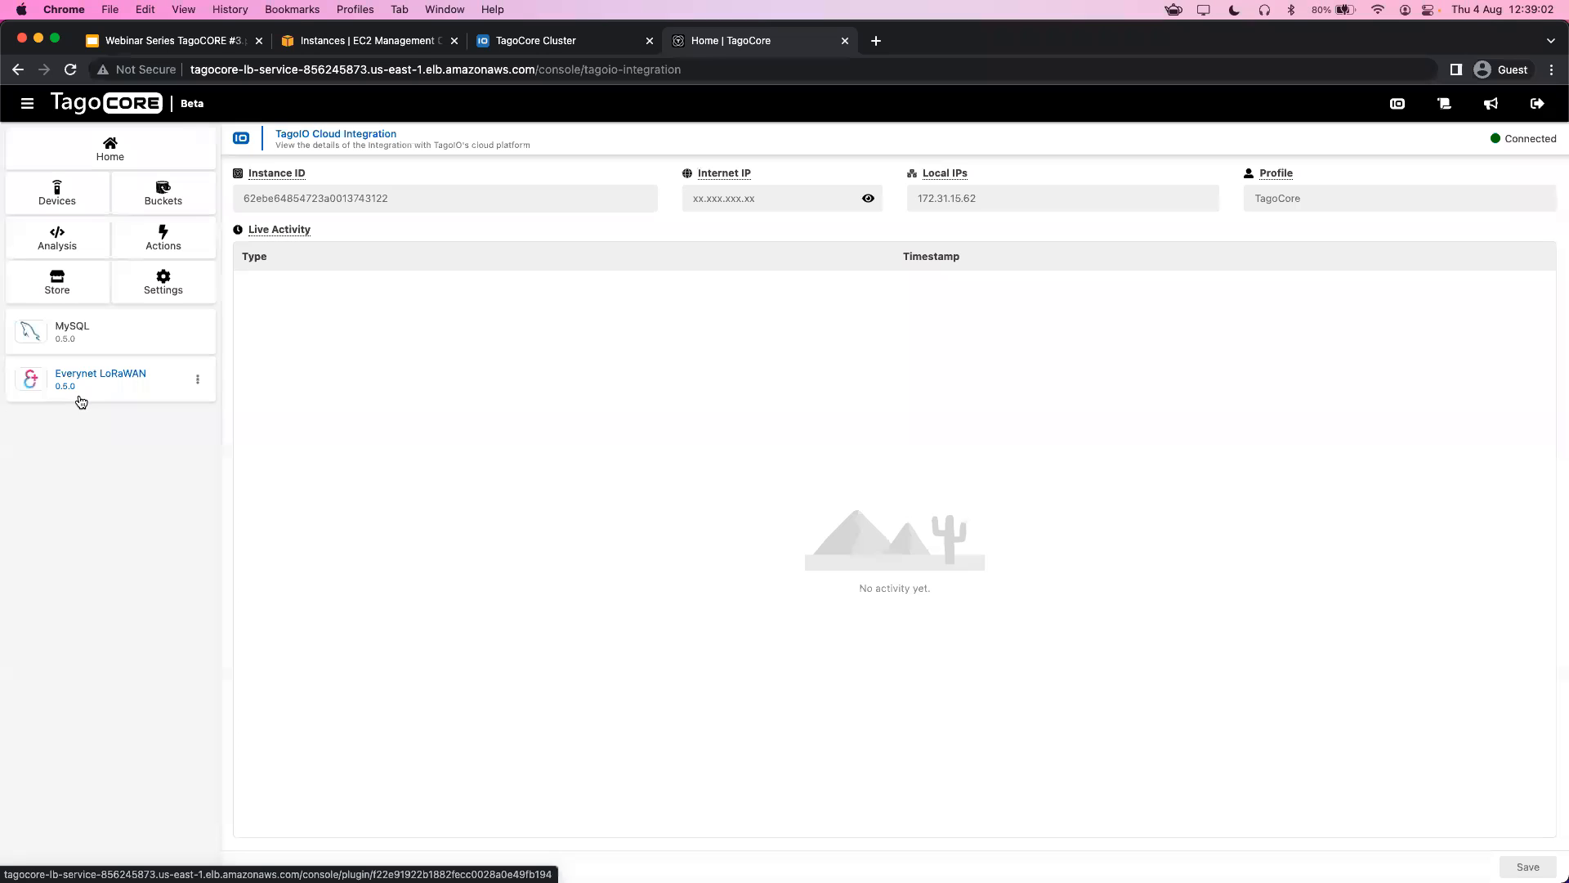
Review the Webinar cluster's instances in TagoIO, the TagoCore console's live activity and the EC2 instances list.
click(530, 45)
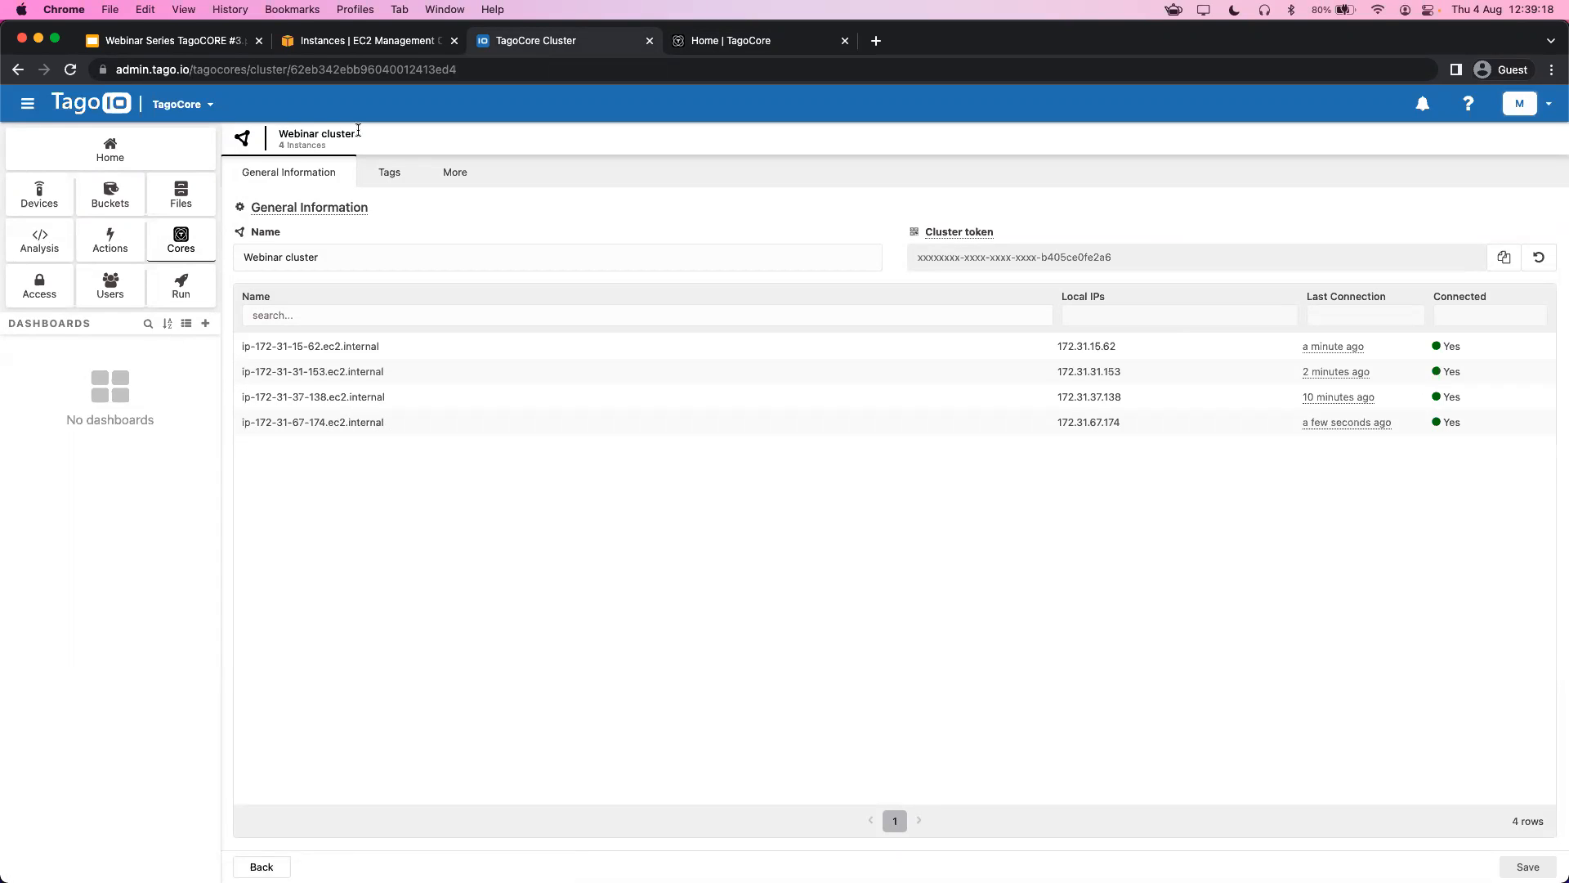
click(730, 47)
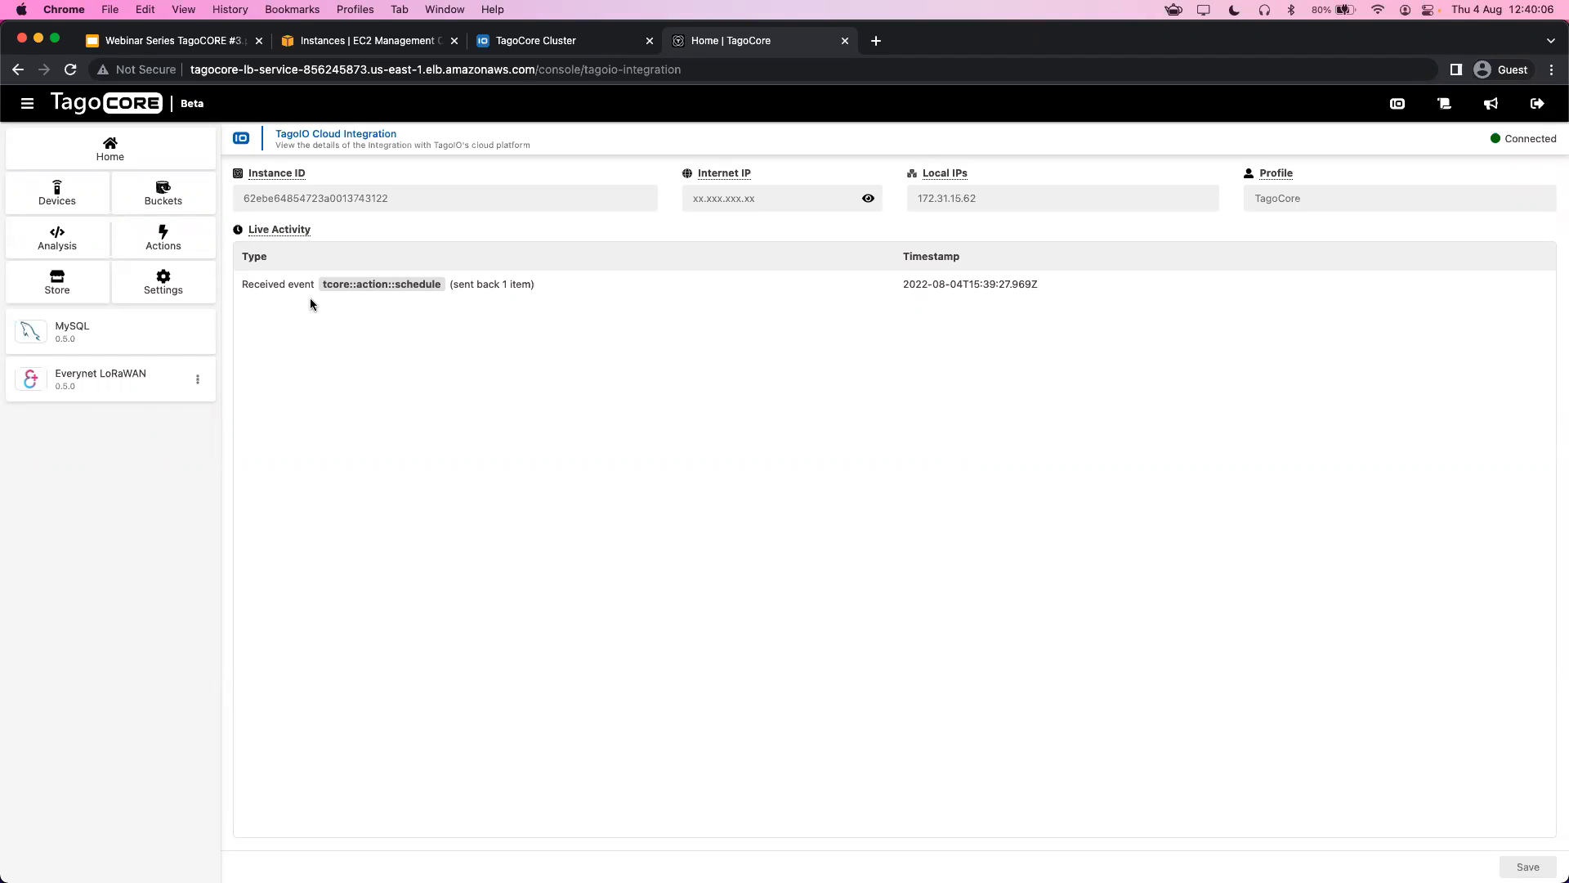
click(266, 44)
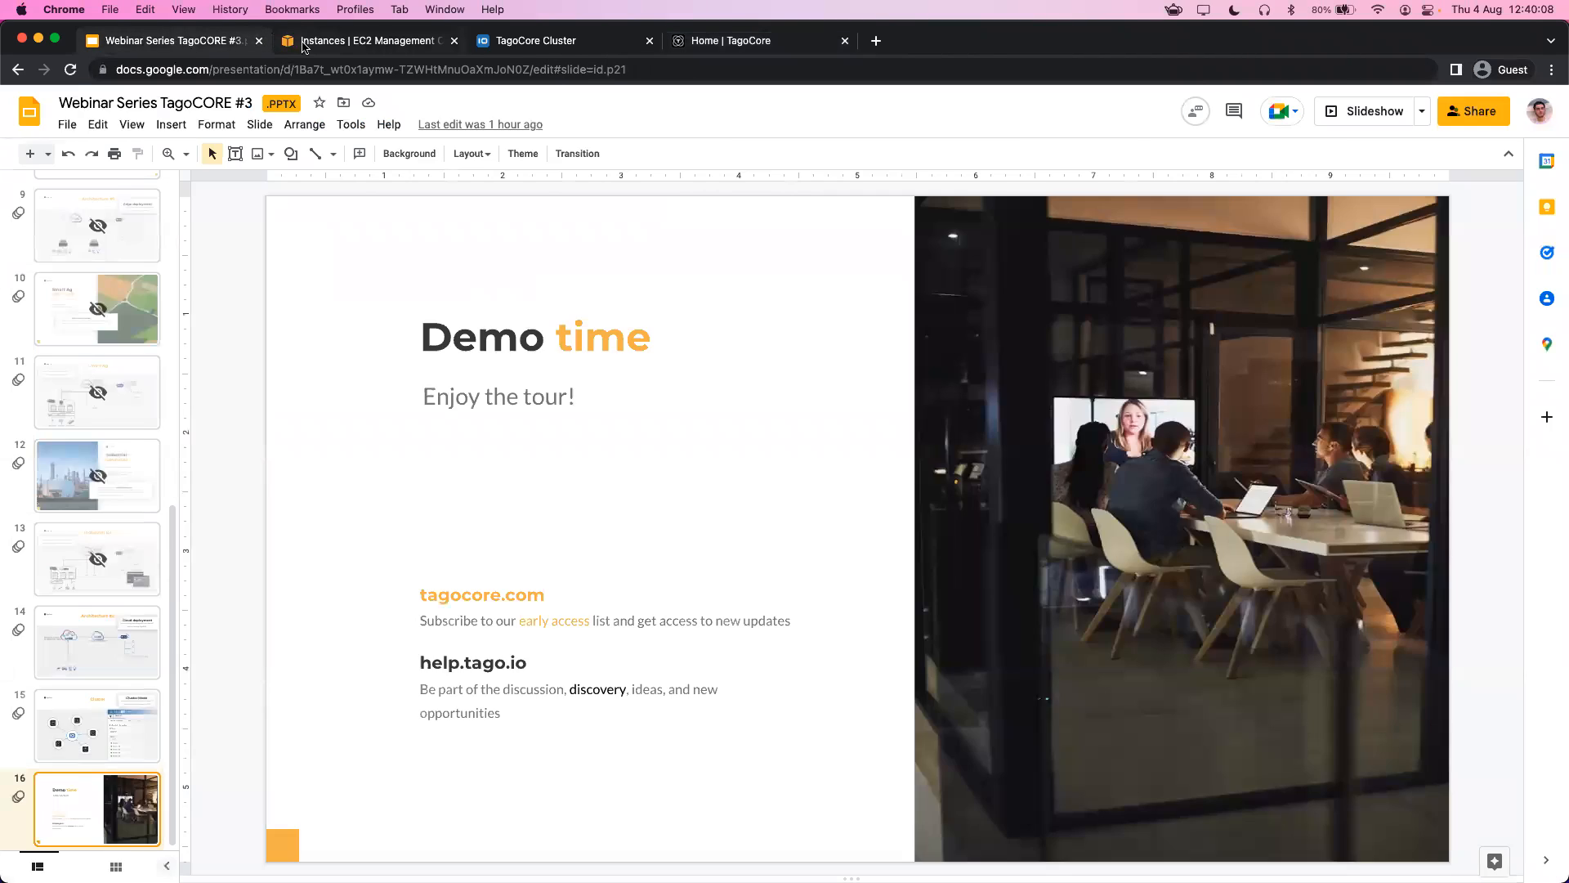
click(359, 41)
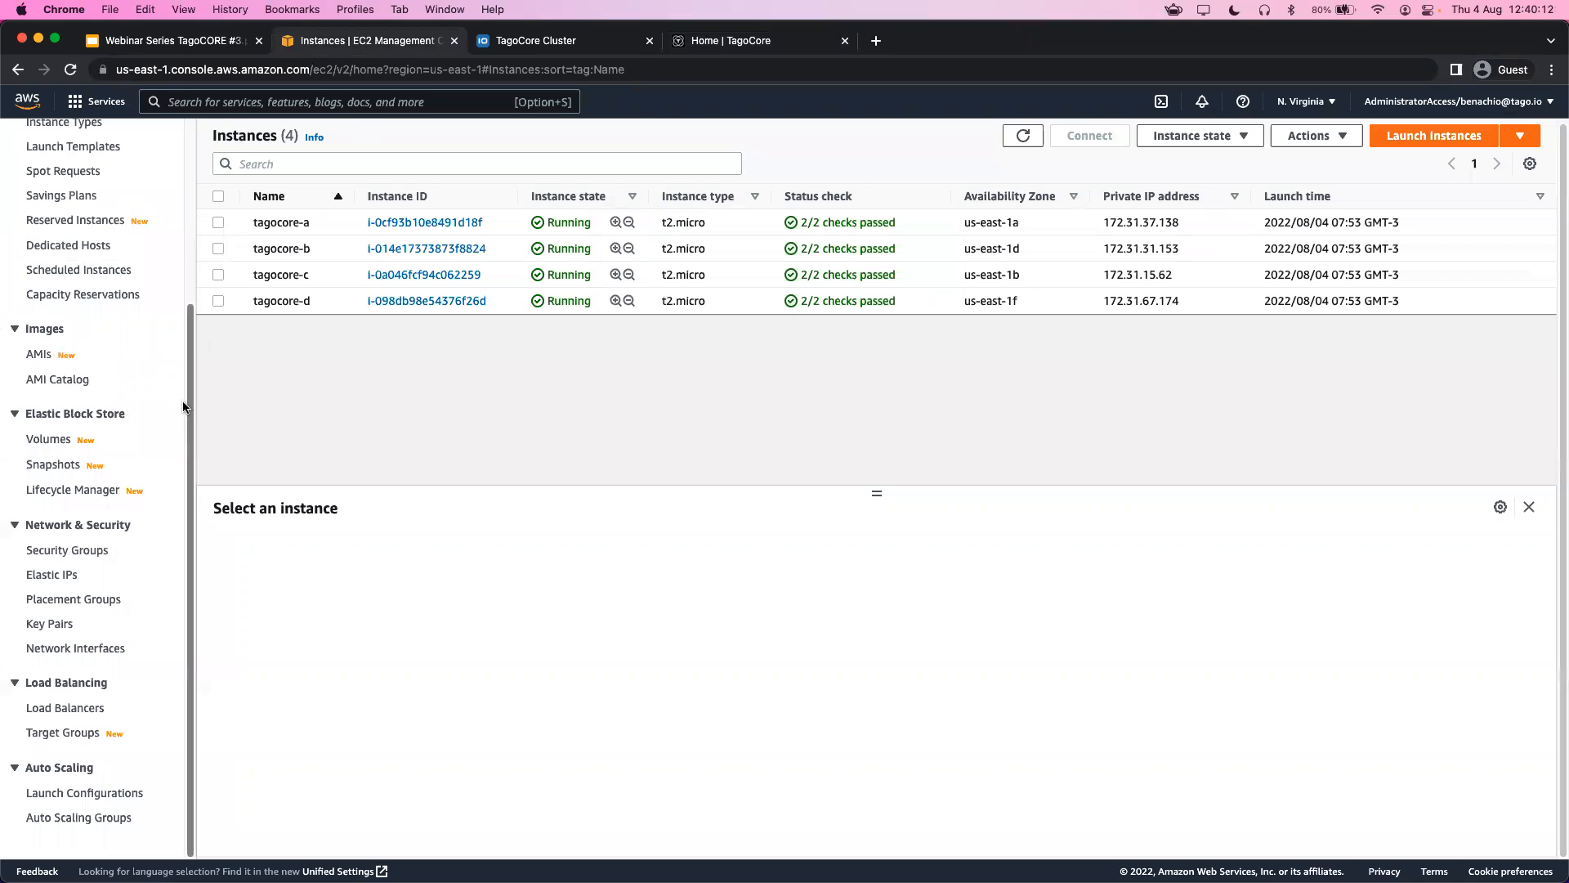
drag(189, 406, 189, 219)
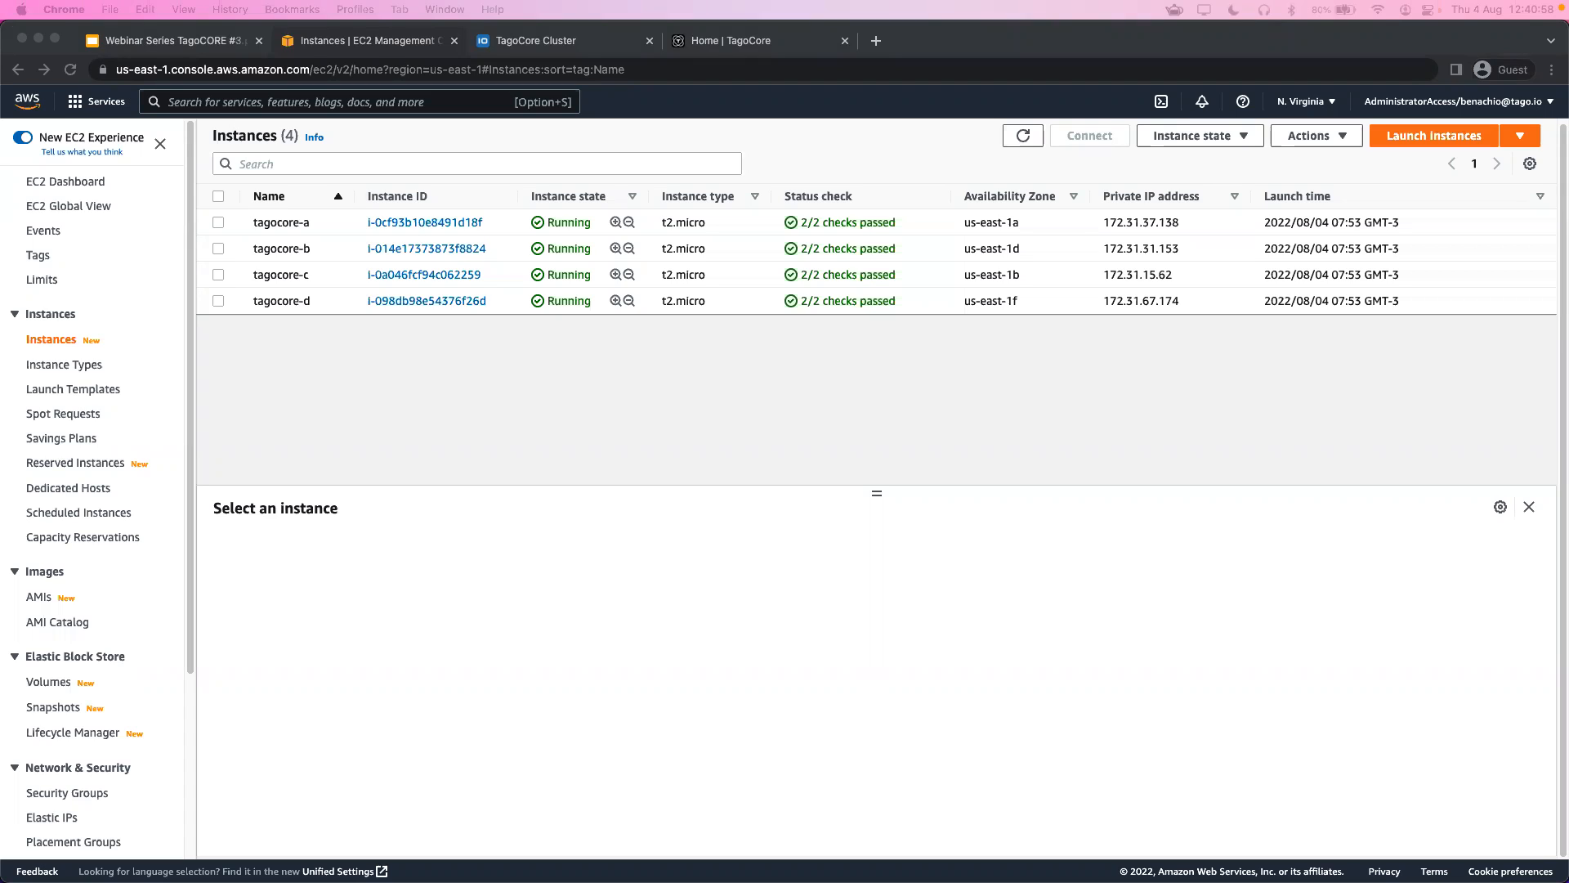
Open the EC2 target groups and examine the target health details of tagocore-web-console.
click(308, 413)
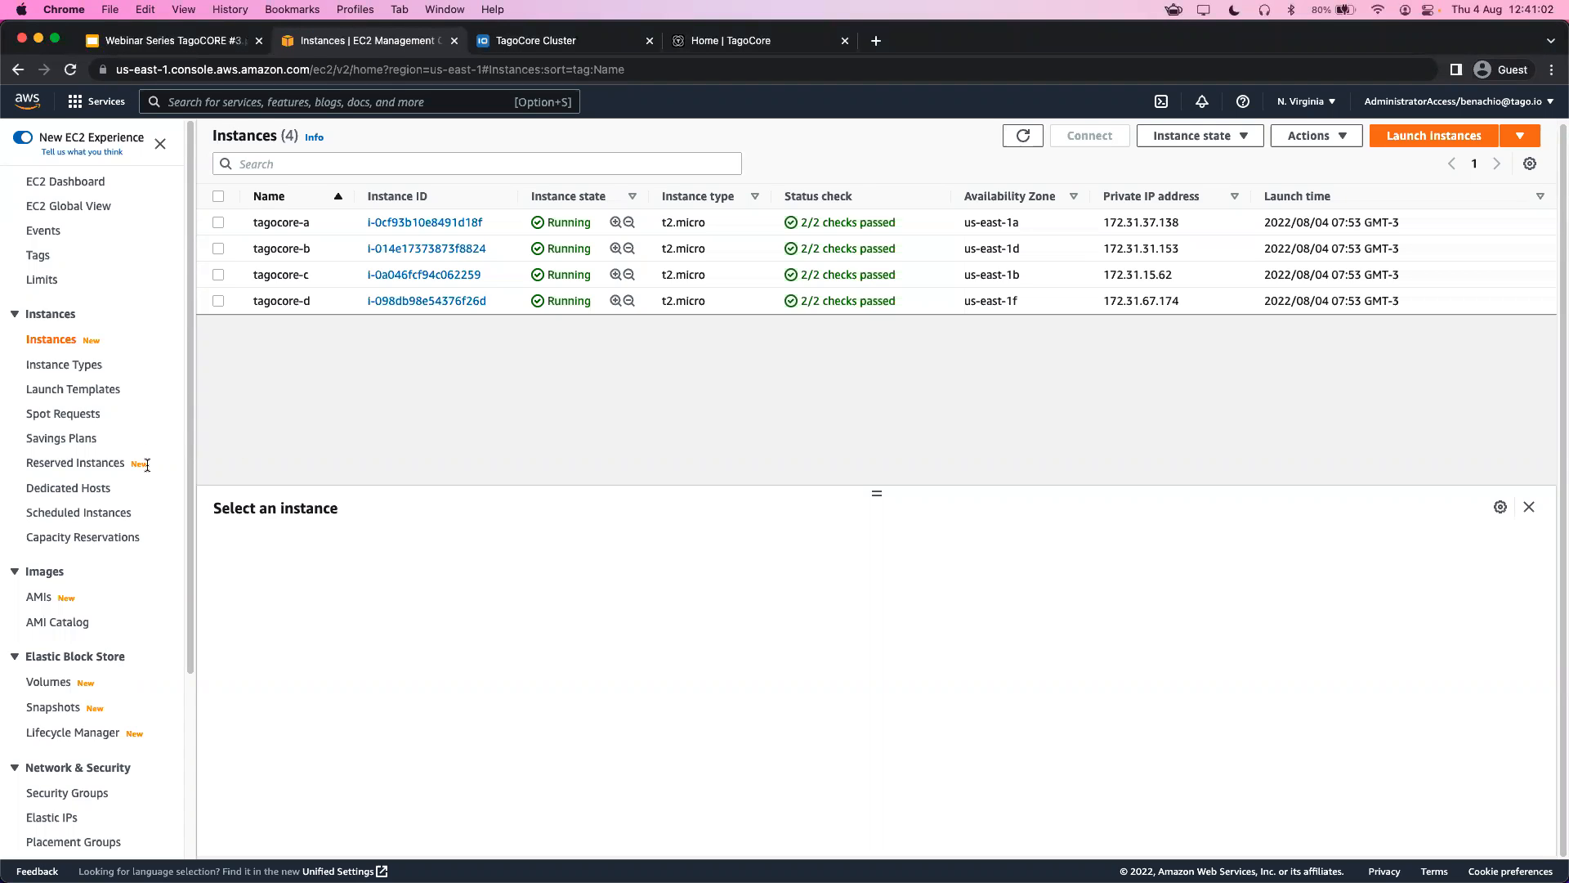
scroll(148, 464, down, 3)
click(73, 733)
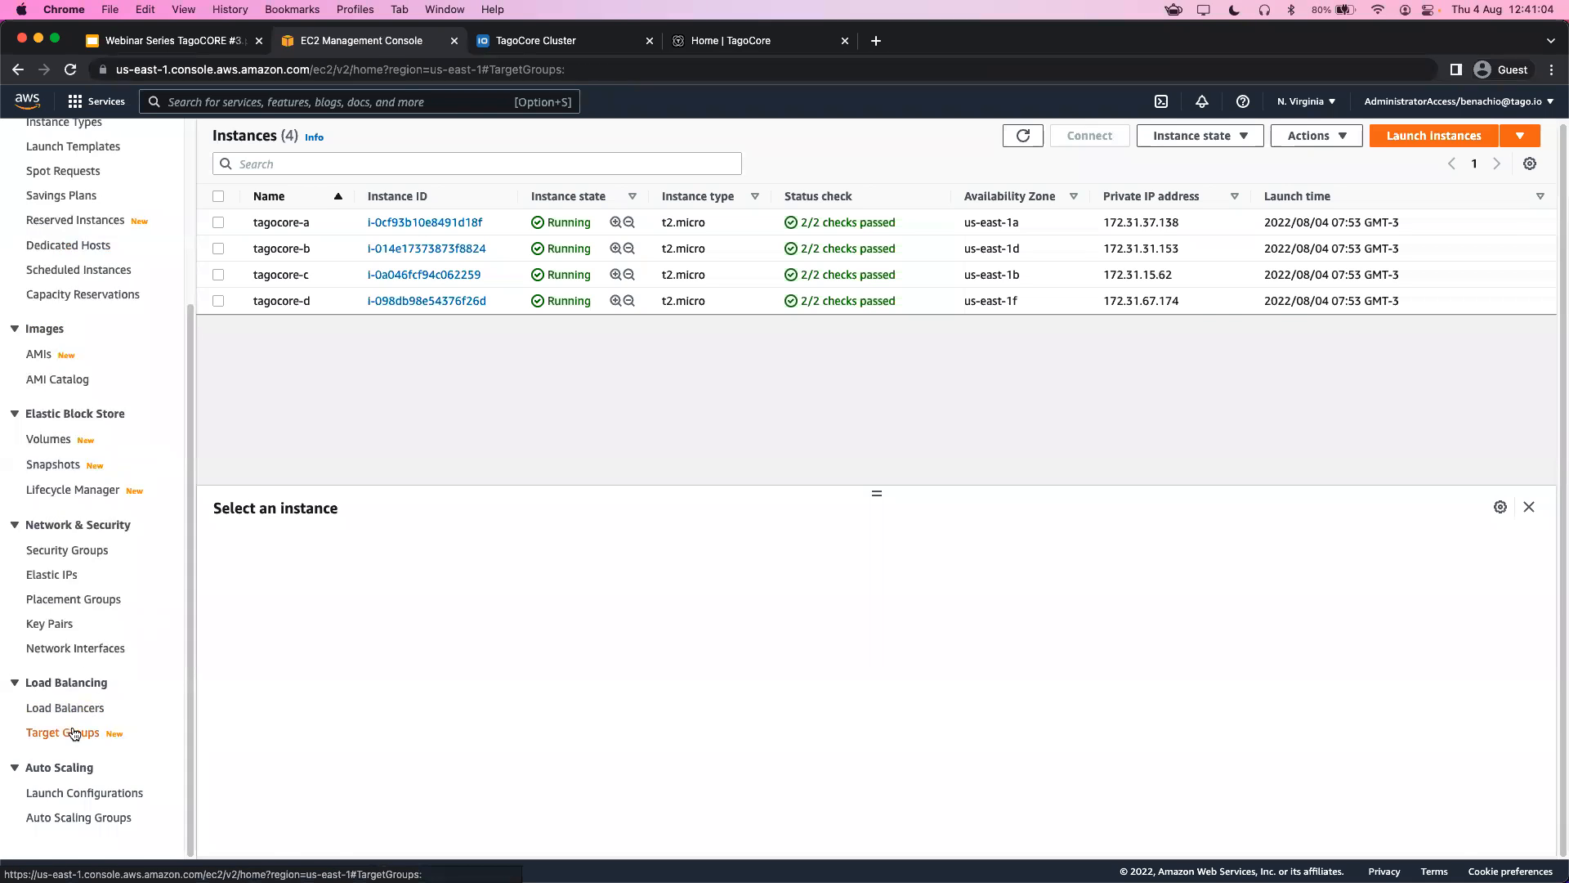
scroll(616, 834, down, 1)
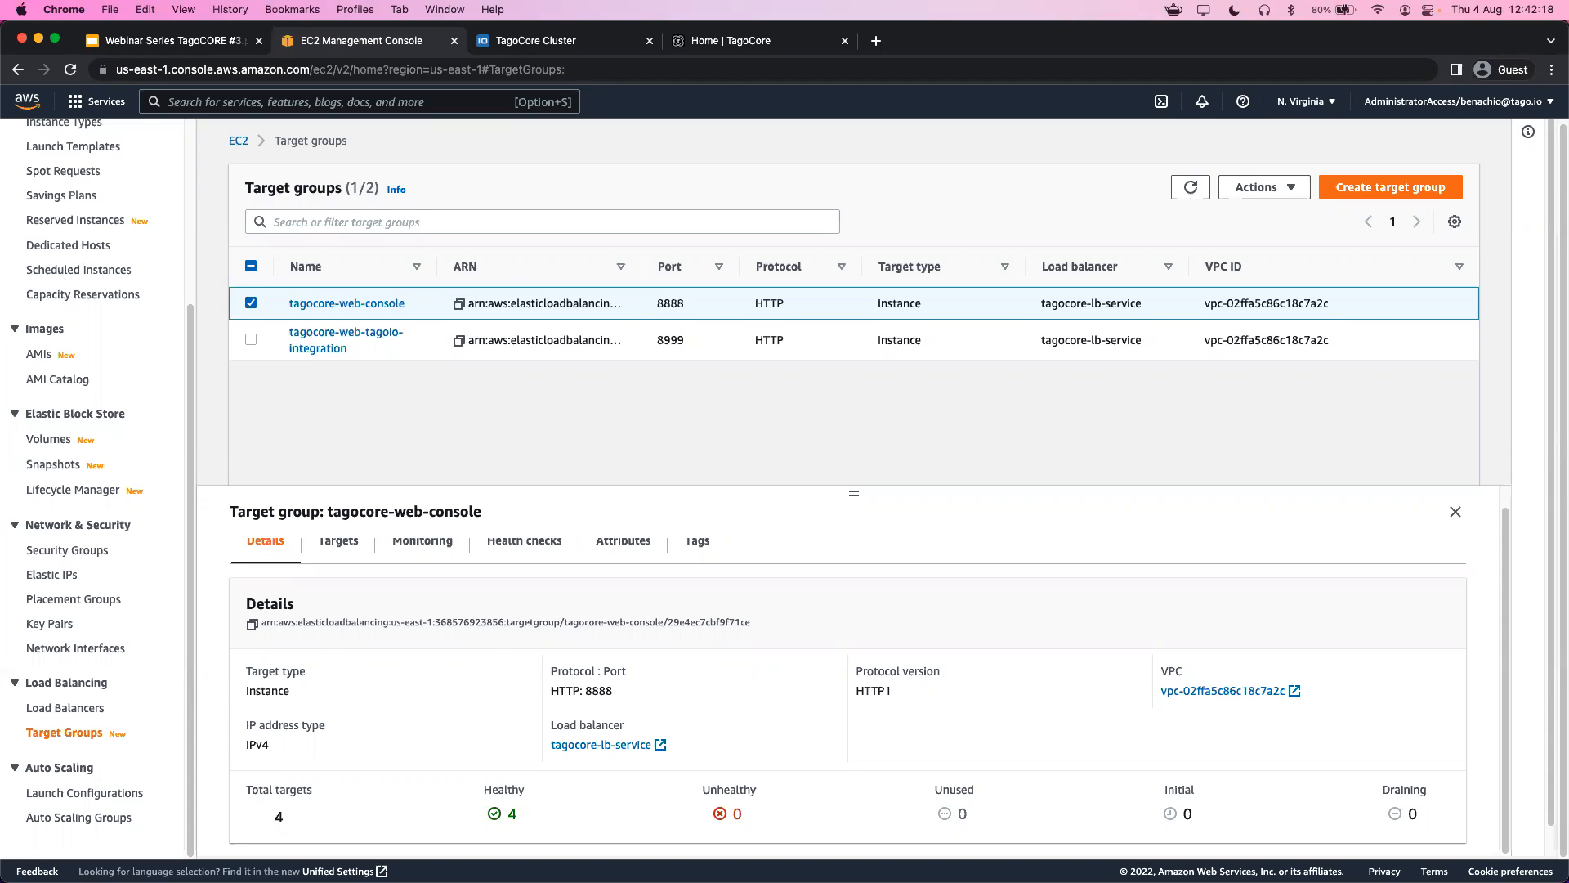
Open the Plugin Store in the load-balanced TagoCore console.
click(724, 41)
click(49, 286)
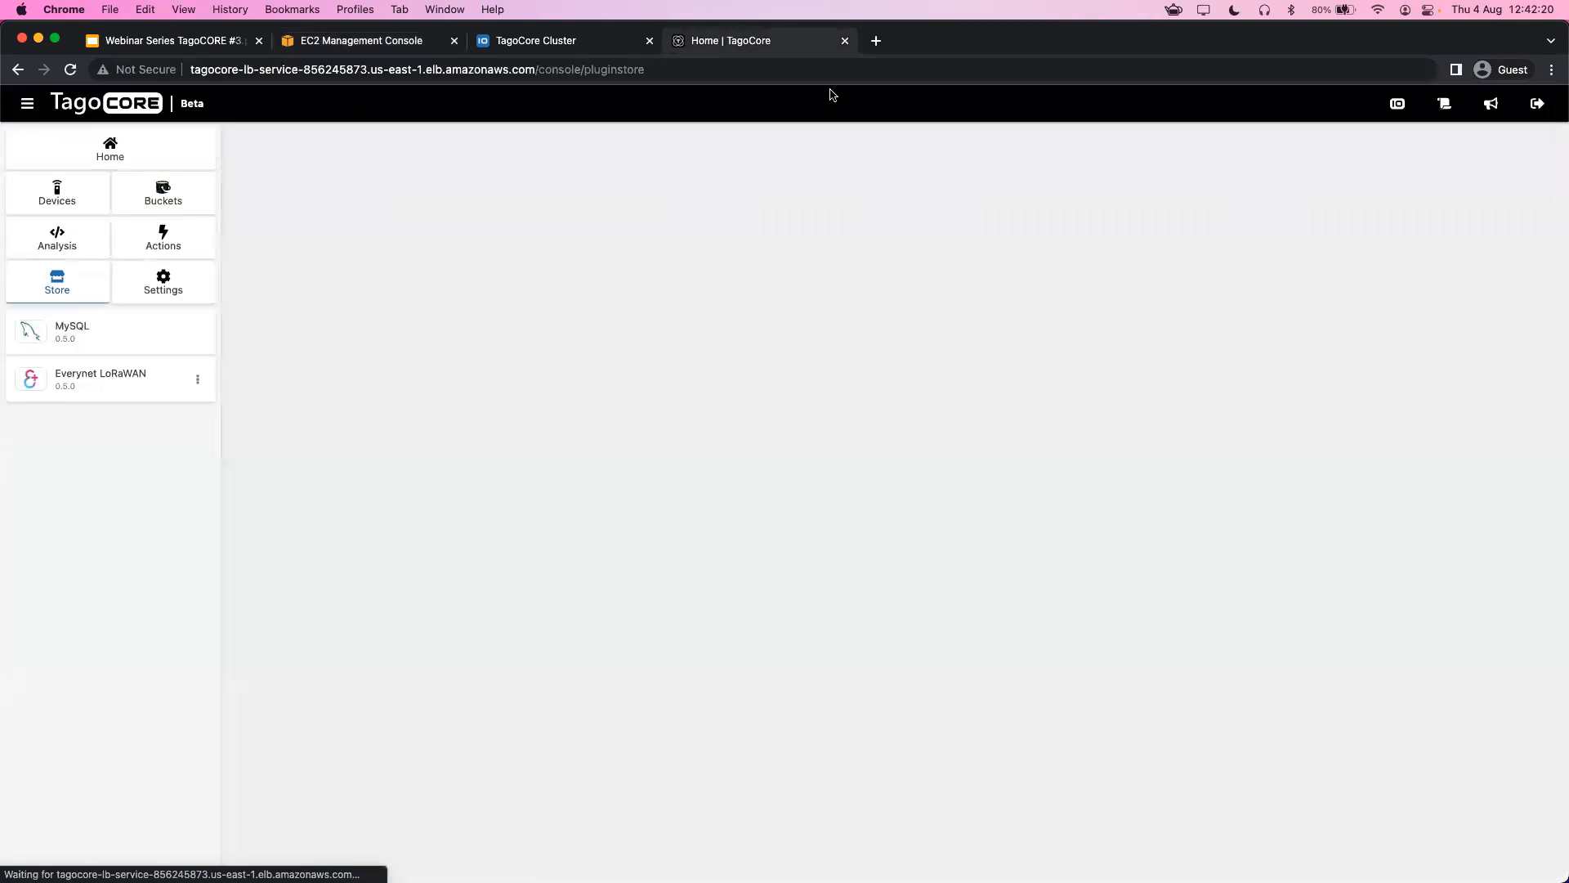